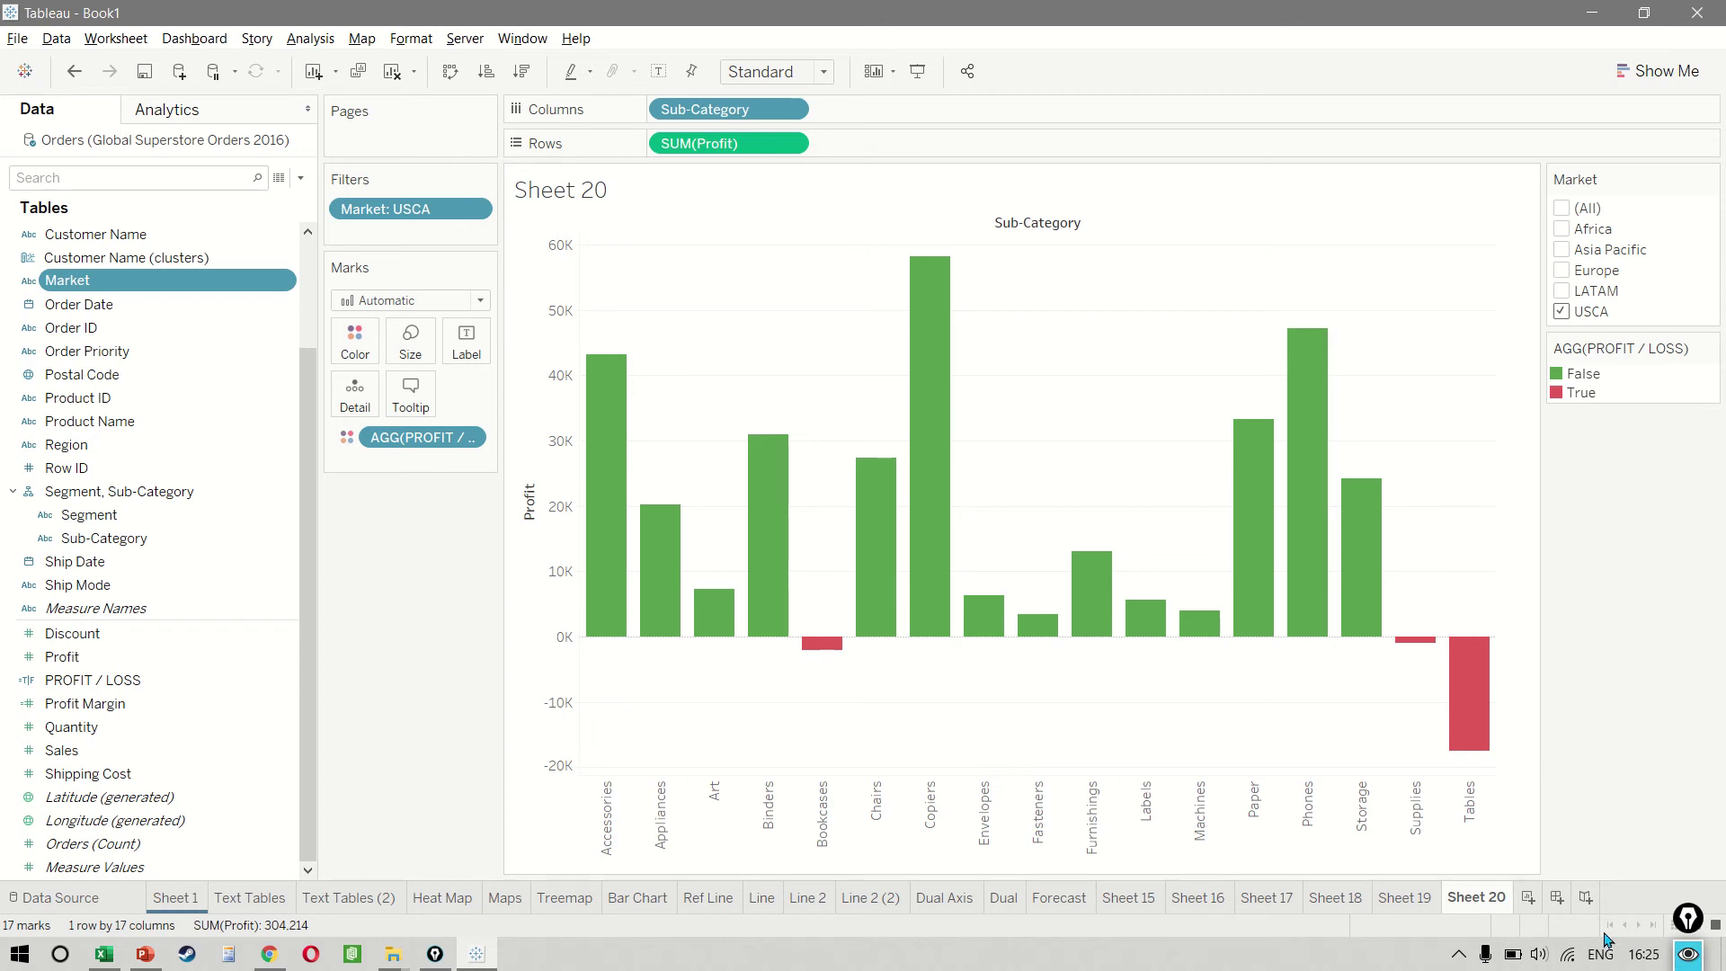
Duplicate Sheet 20 and remove the PROFIT / LOSS field from the color marks on the copy.
right_click(1460, 902)
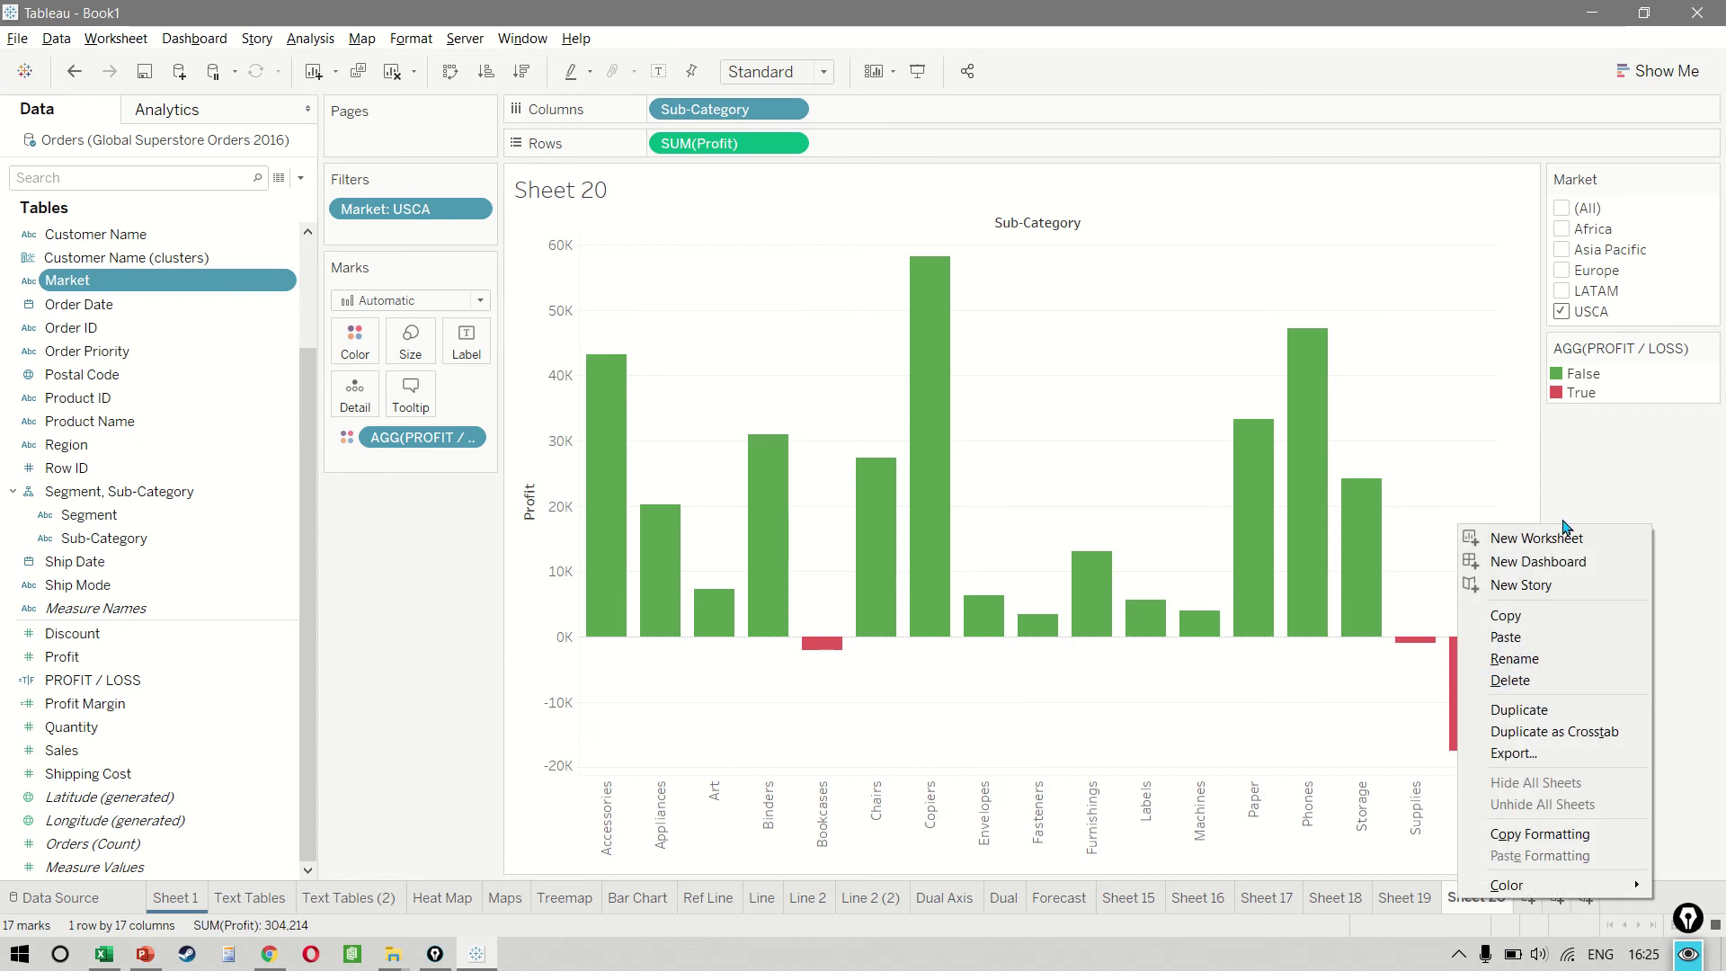
click(1548, 709)
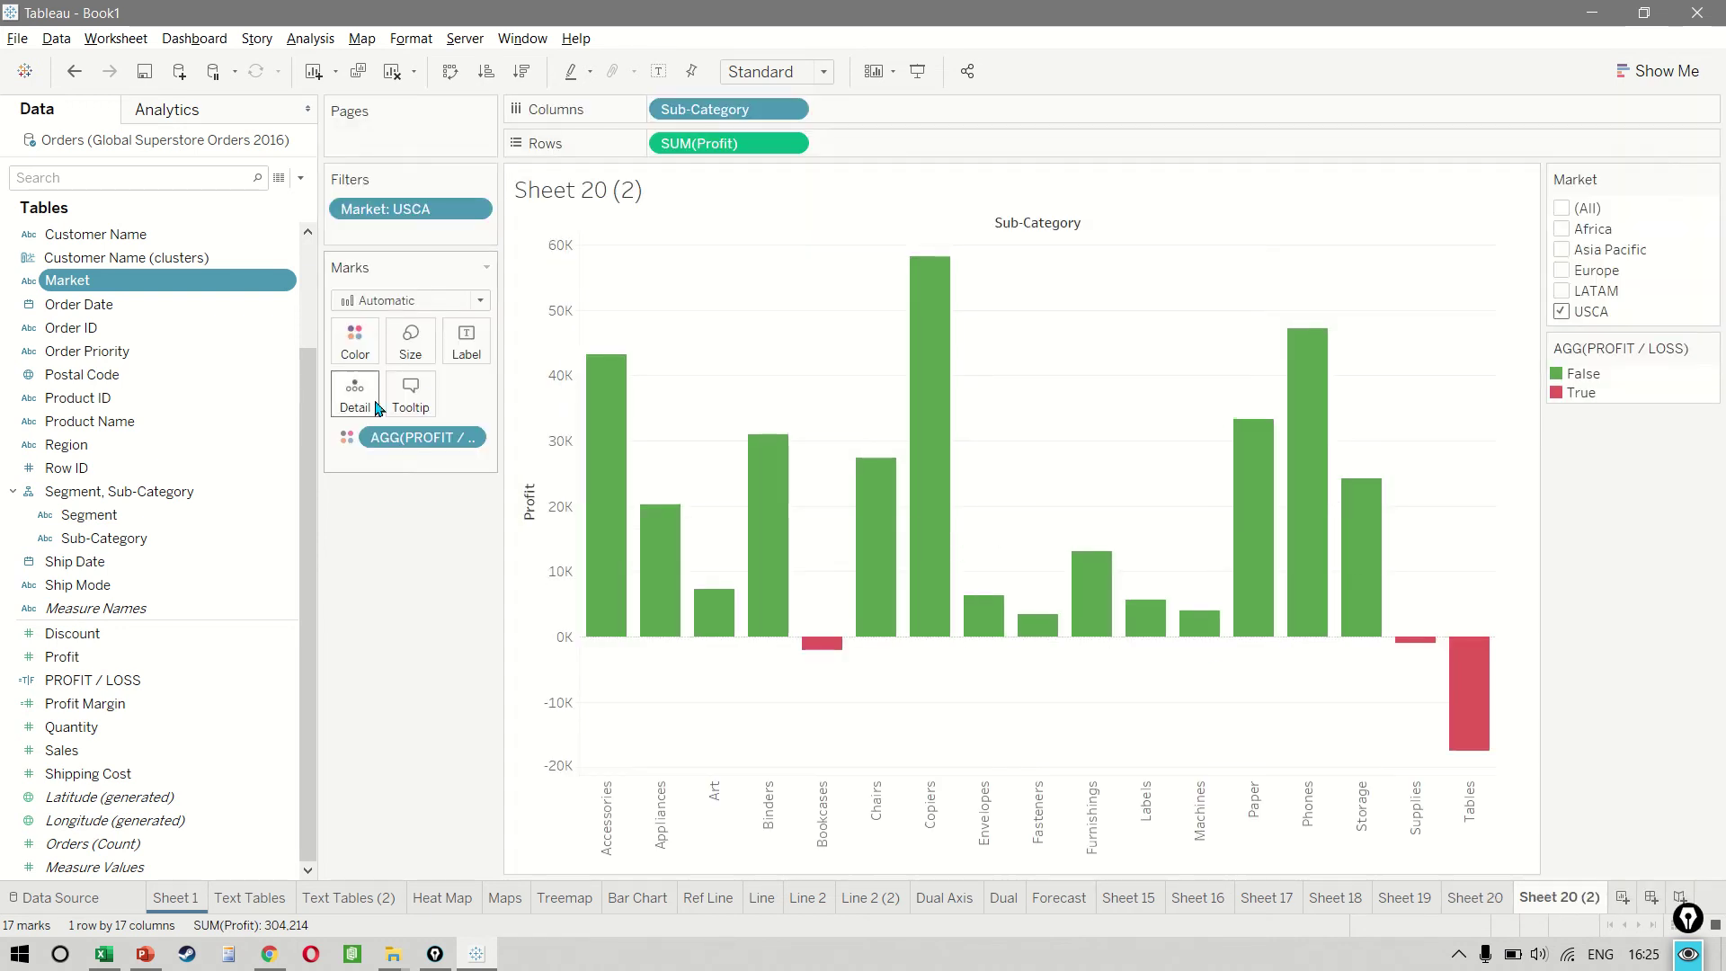
drag(400, 438, 407, 576)
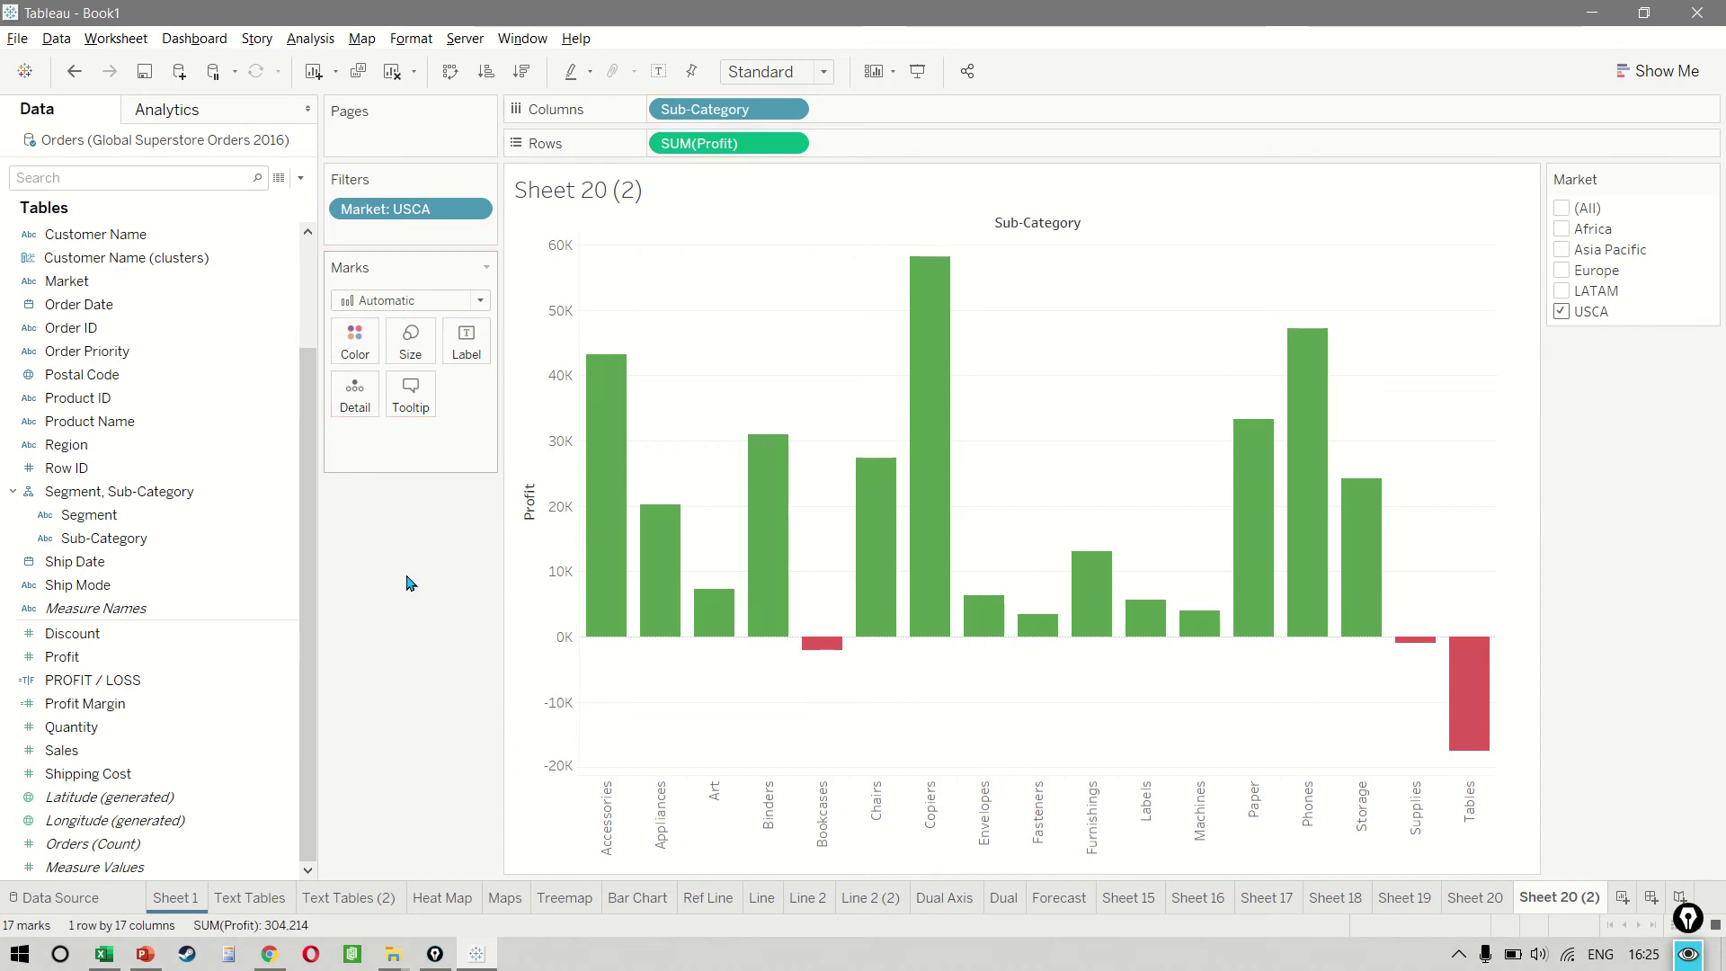
Create a calculated field named 3 COLORS.
click(312, 39)
click(517, 447)
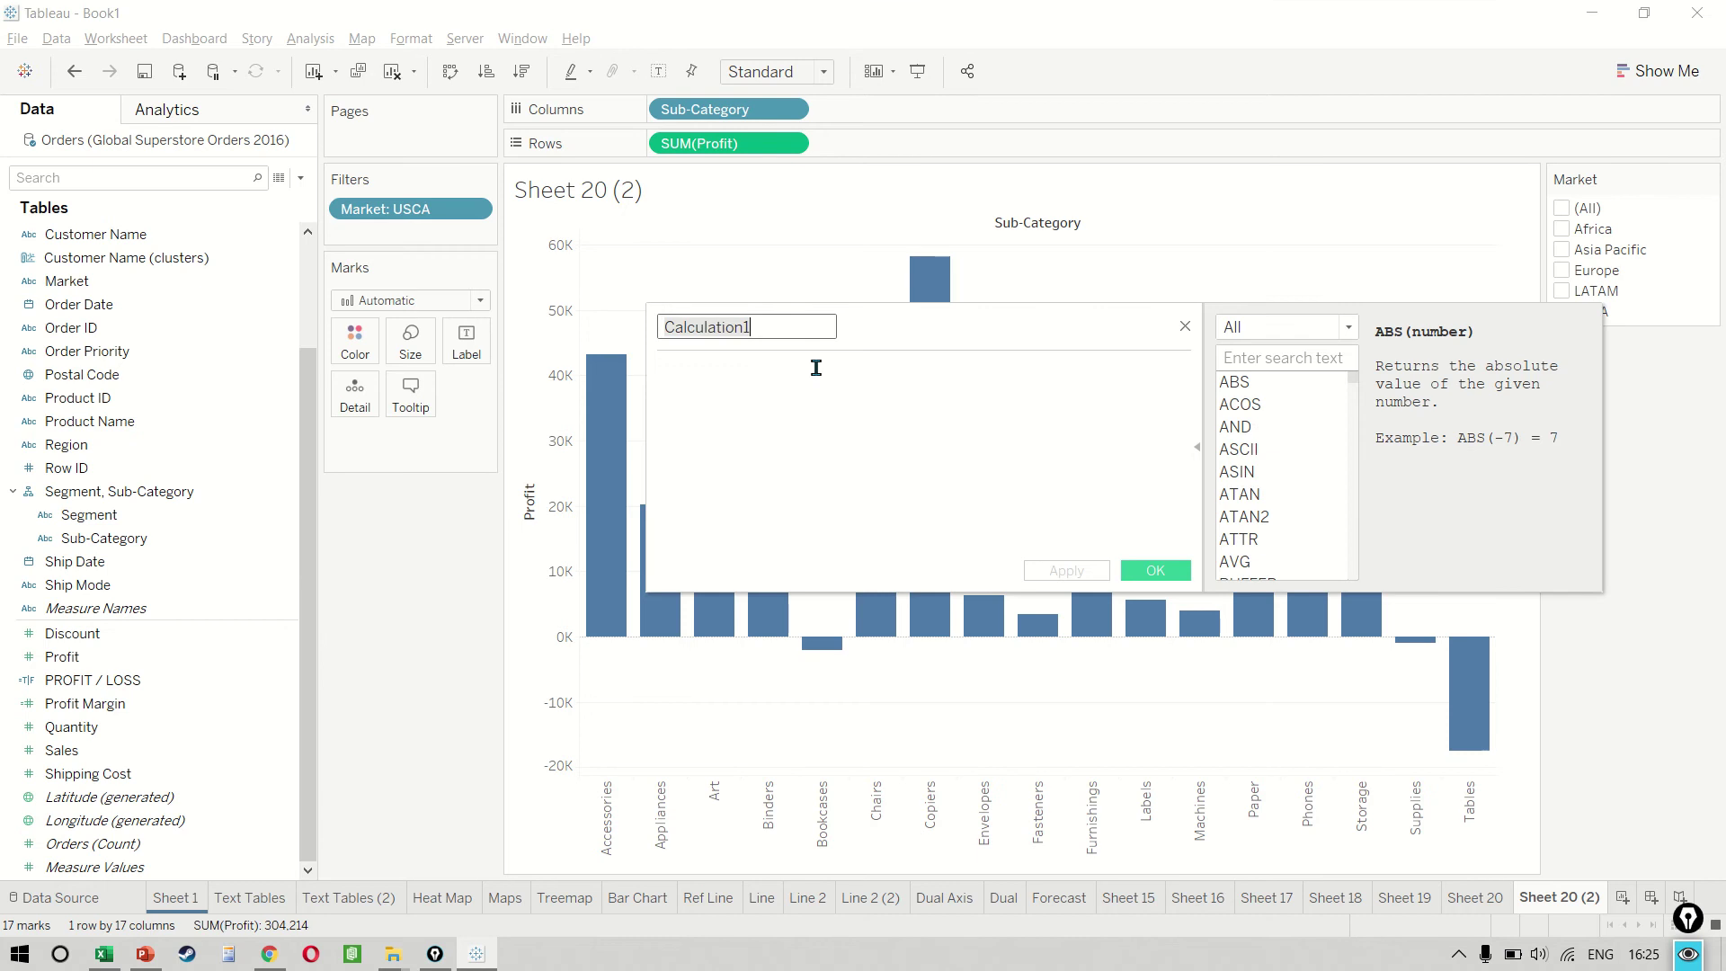
text(3 COLORS)
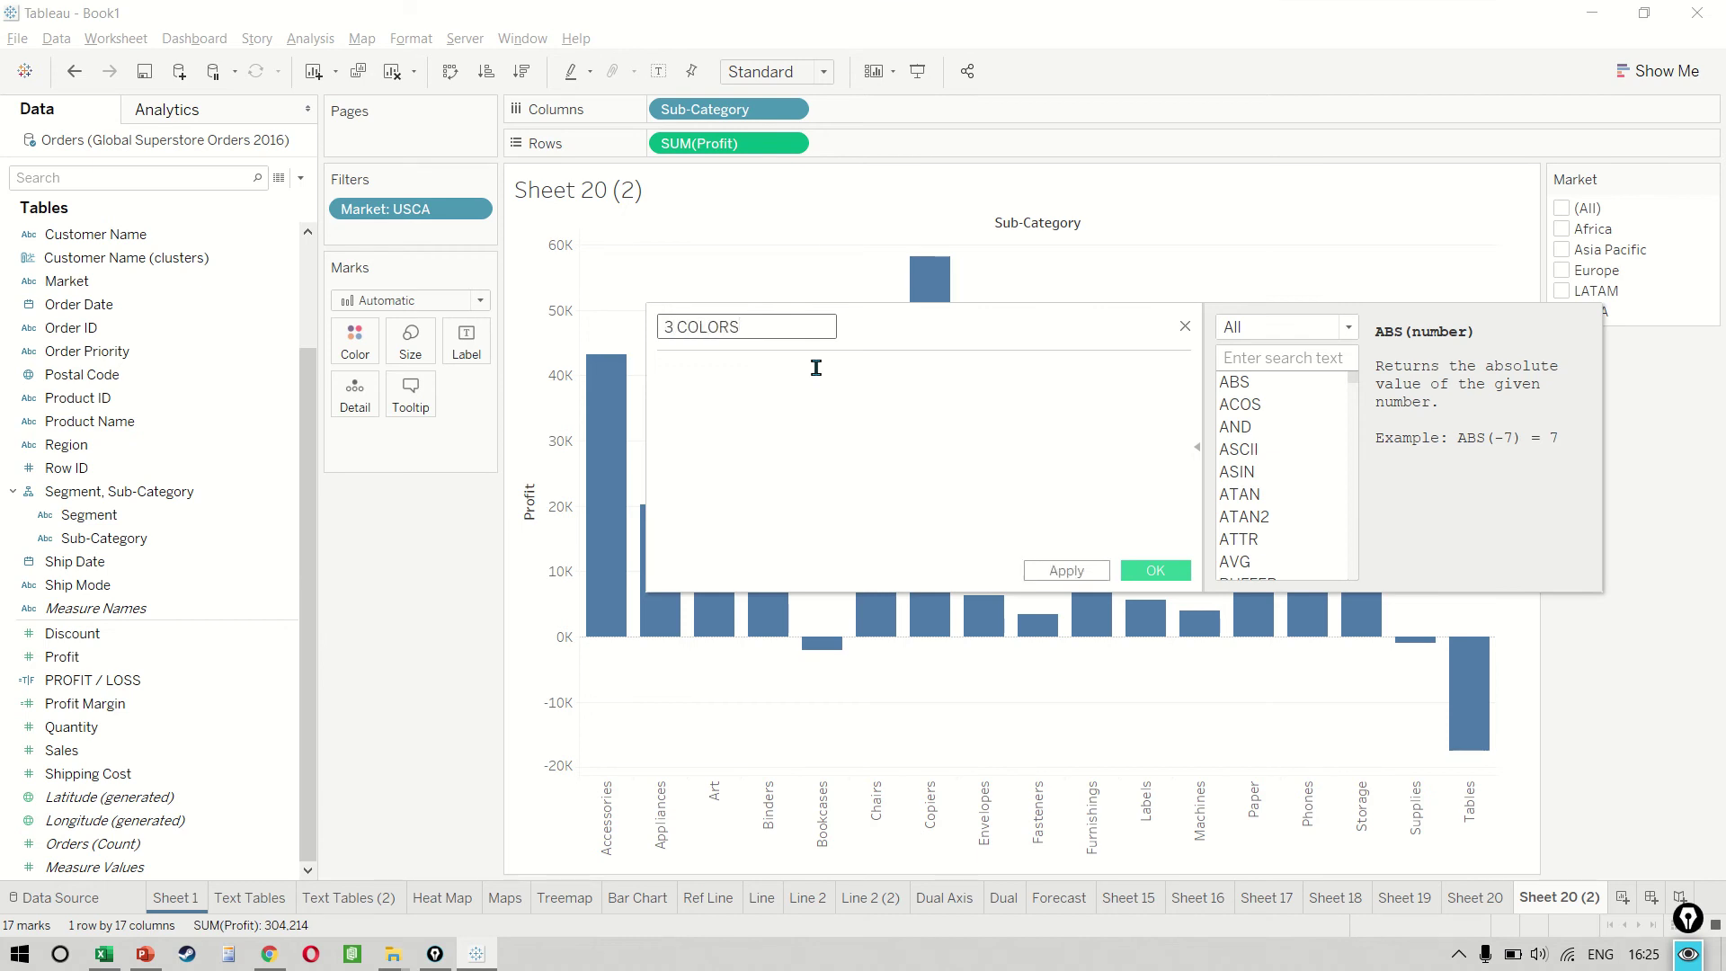
click(815, 368)
key(Caps_Lock)
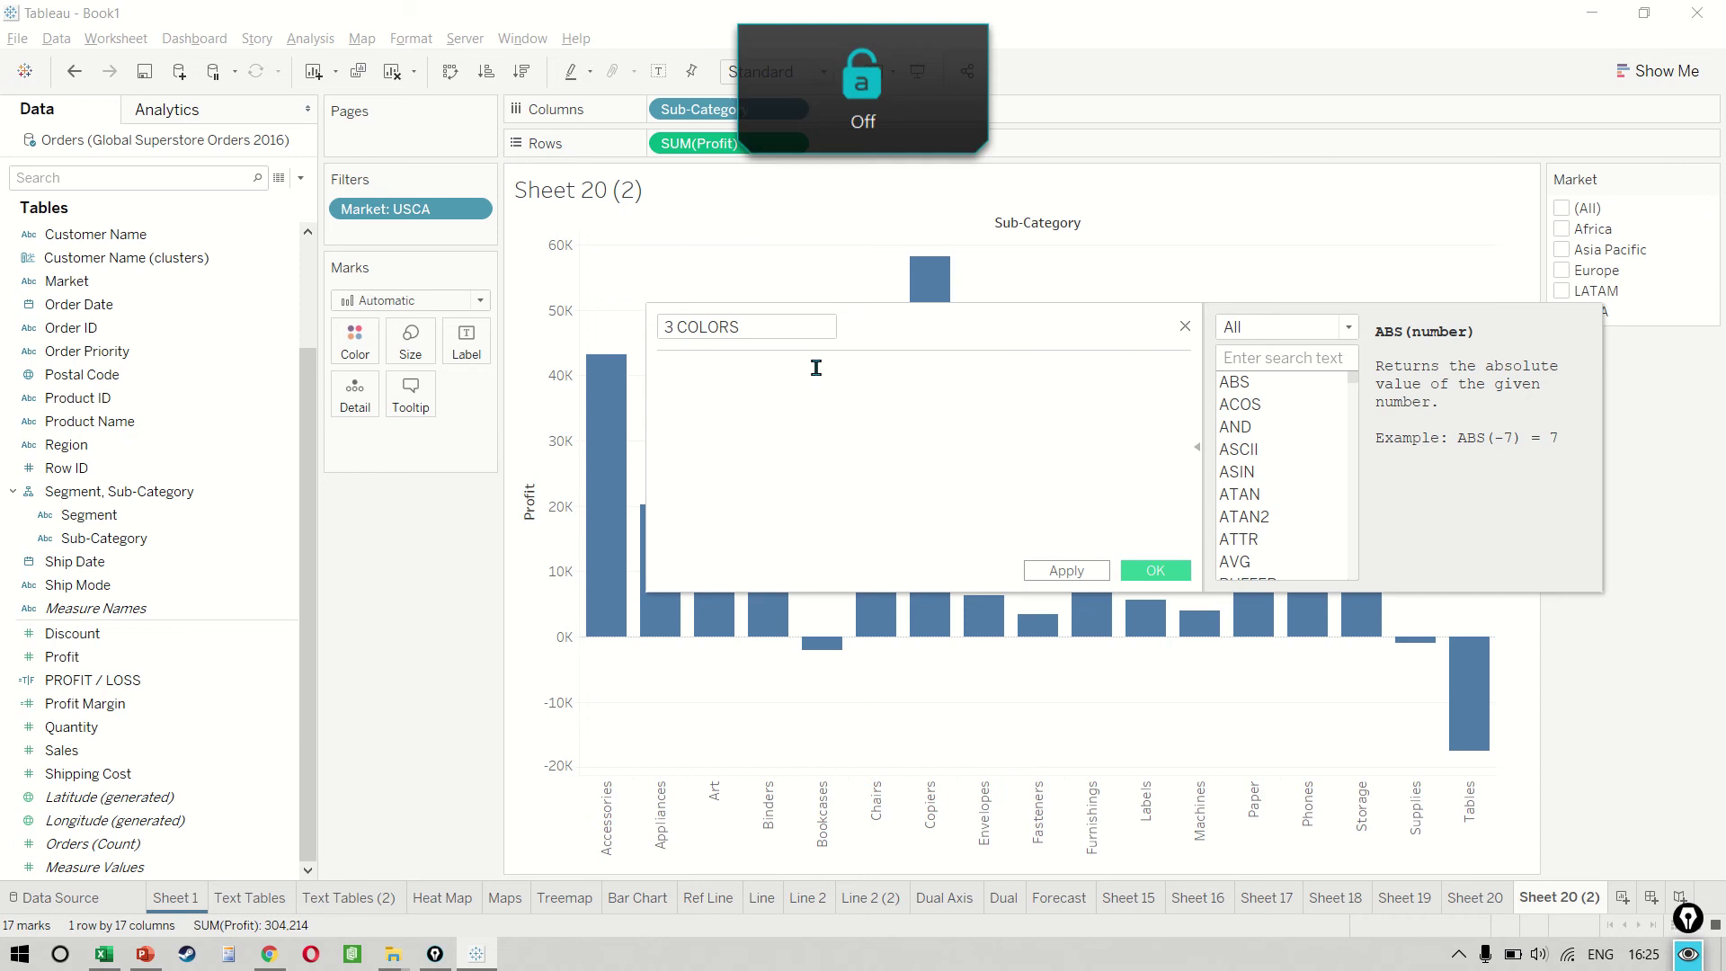
Enter the first condition of the formula: IF SUM([Profit])<0 then "A".
text(if)
key(BackSpace)
key(BackSpace)
key(BackSpace)
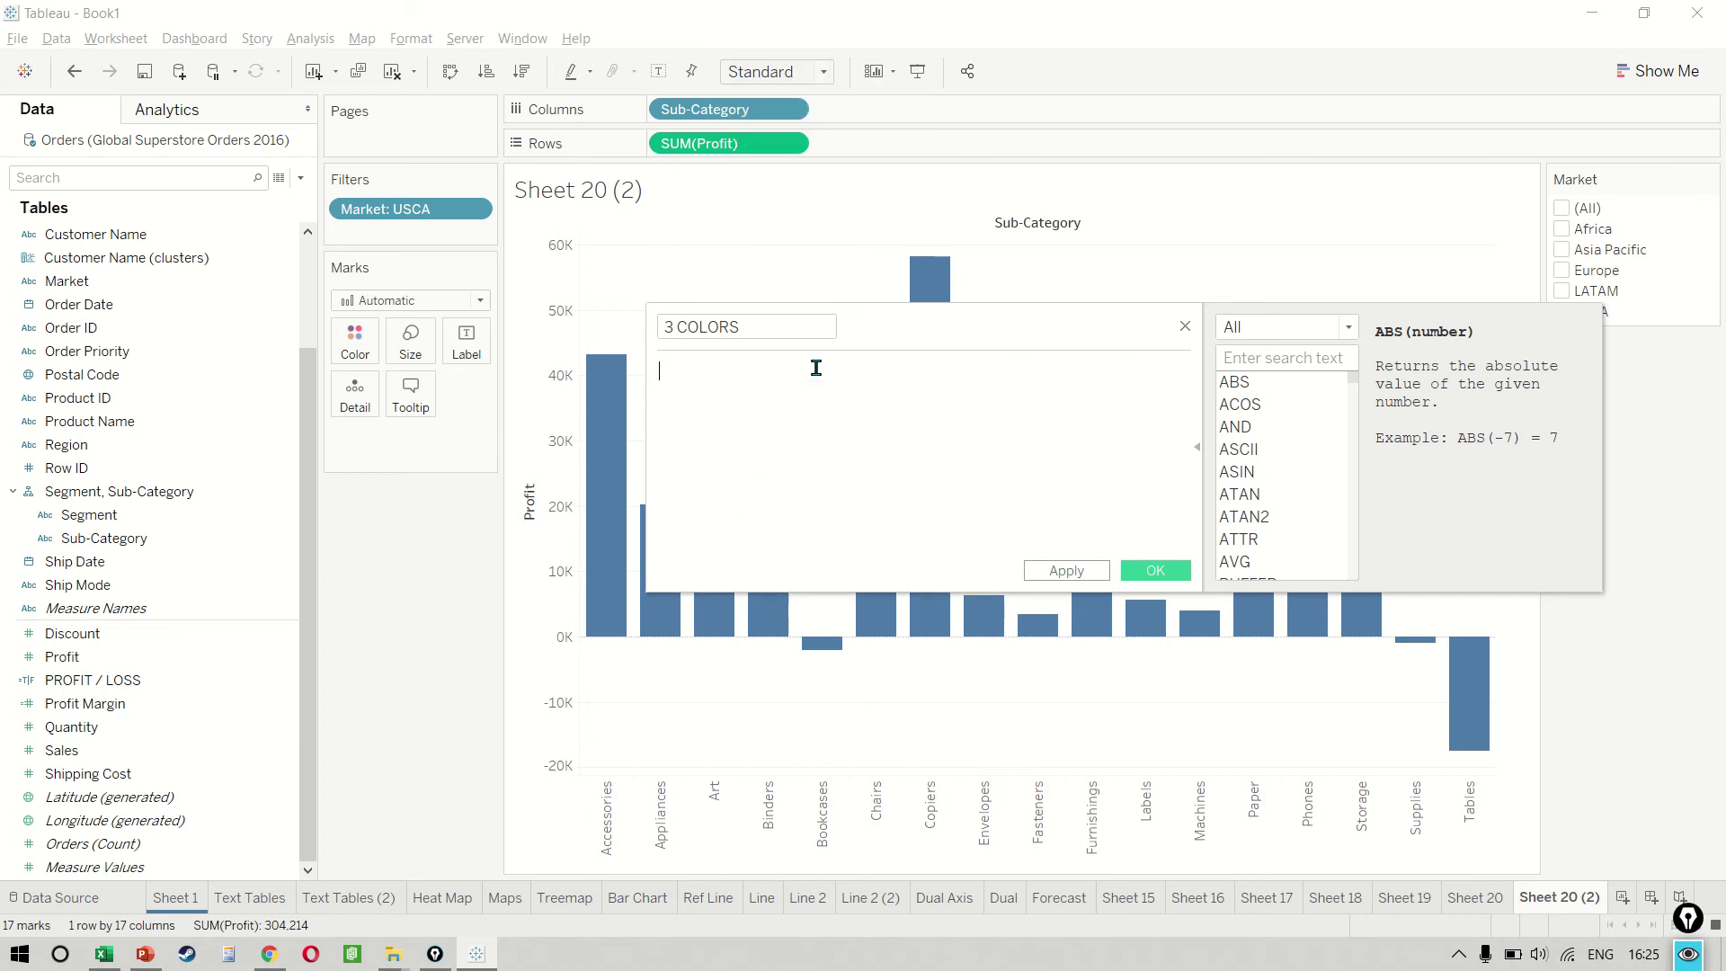
text(IF)
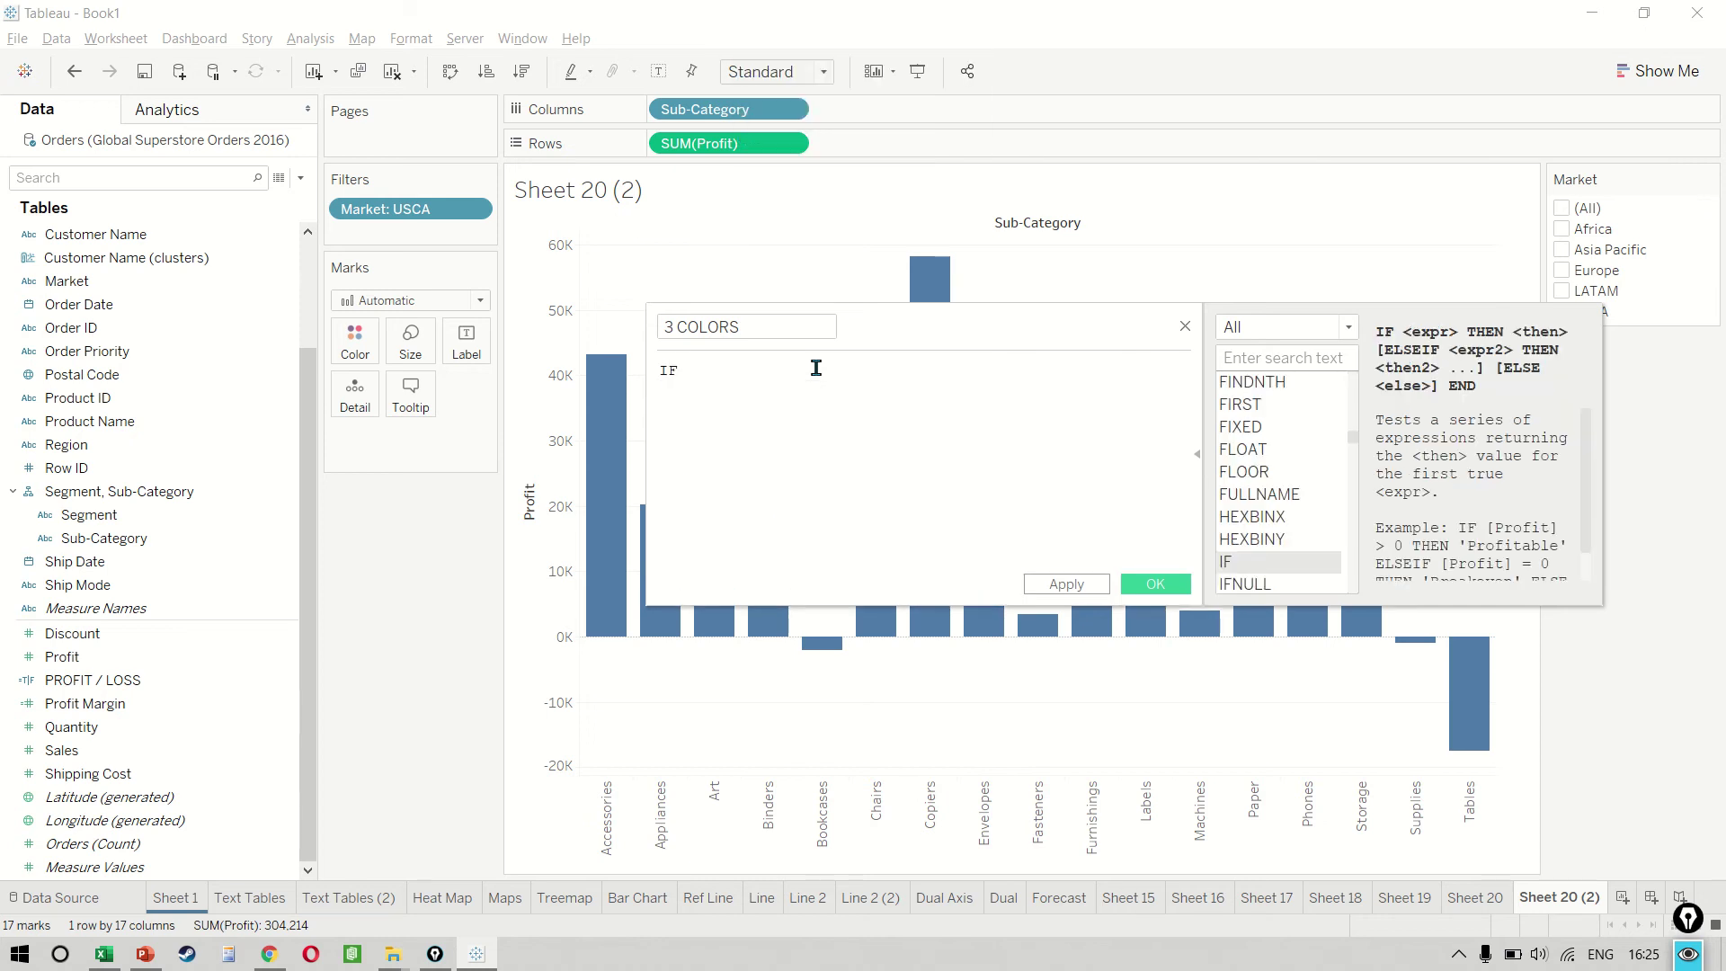
text( sum)
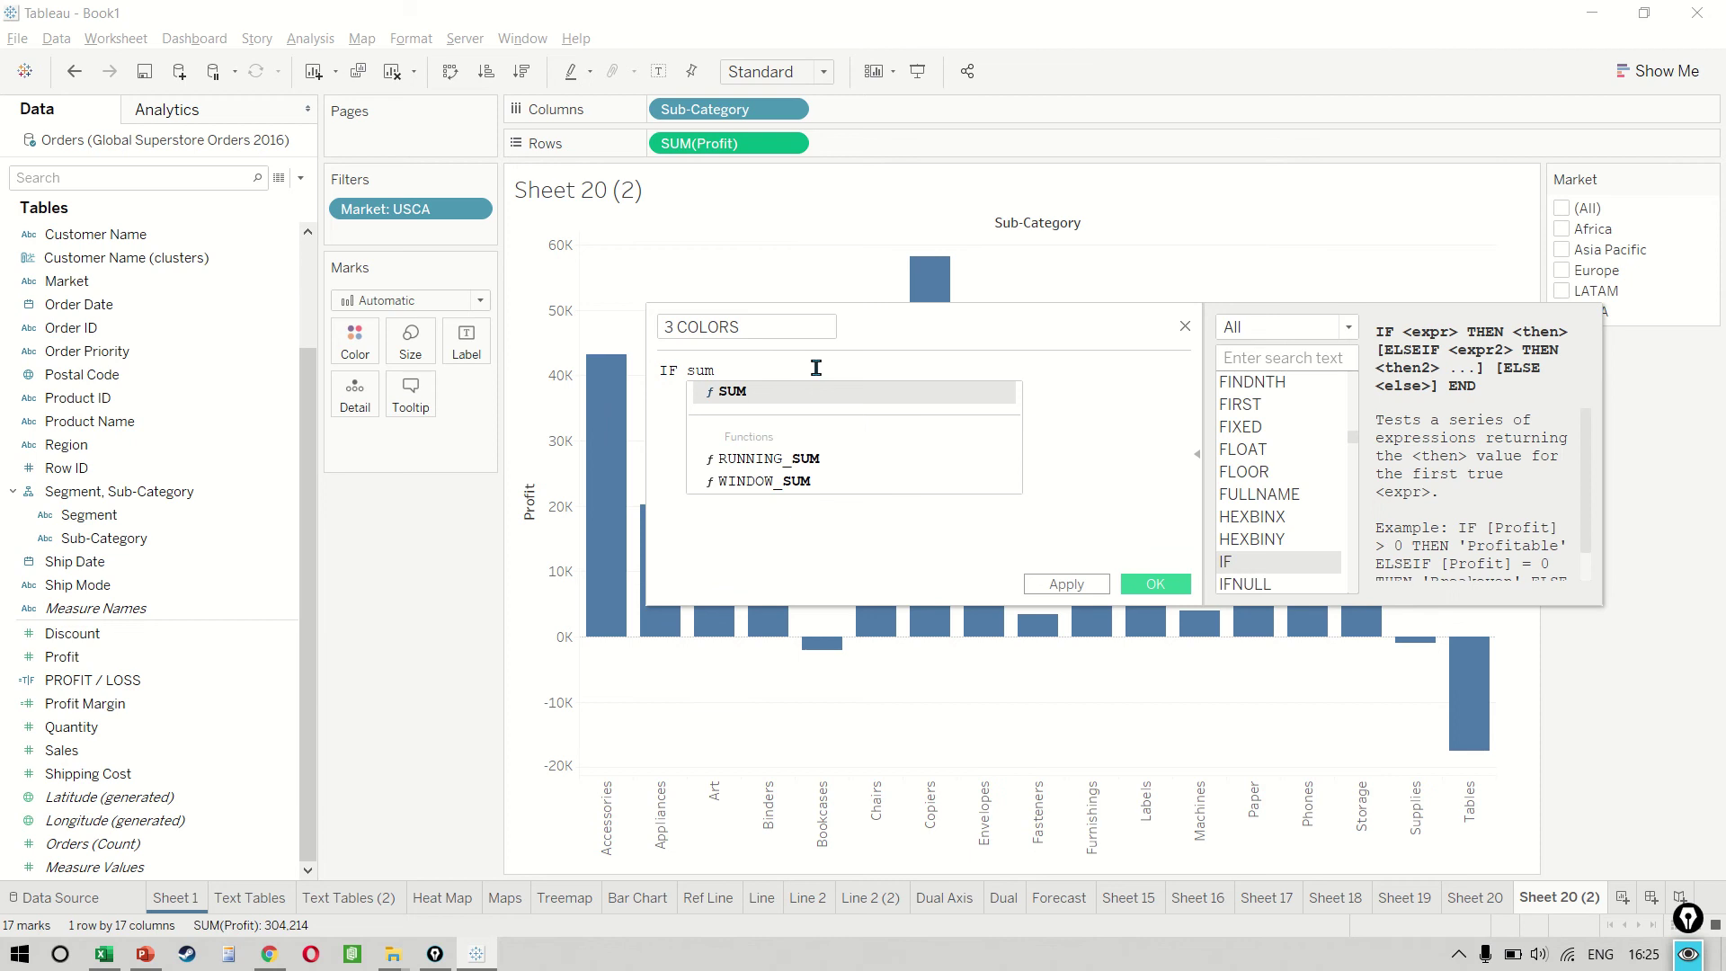
key(Return)
text(pr)
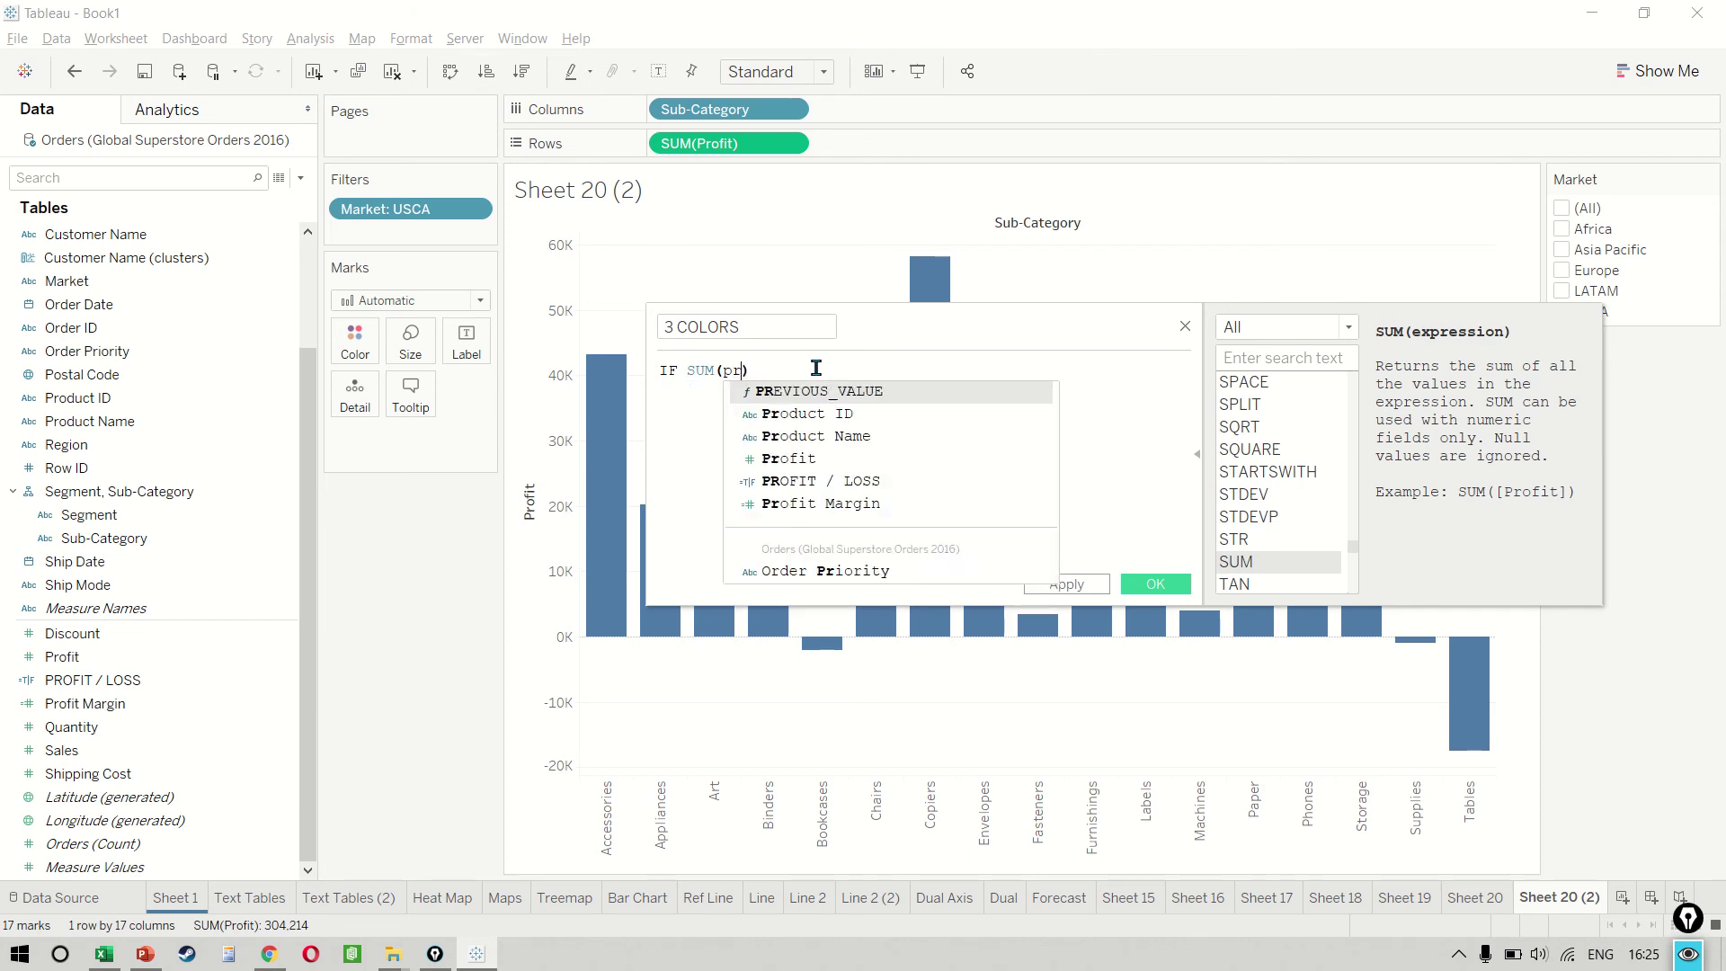
text(o)
key(Down)
key(Down)
key(Return)
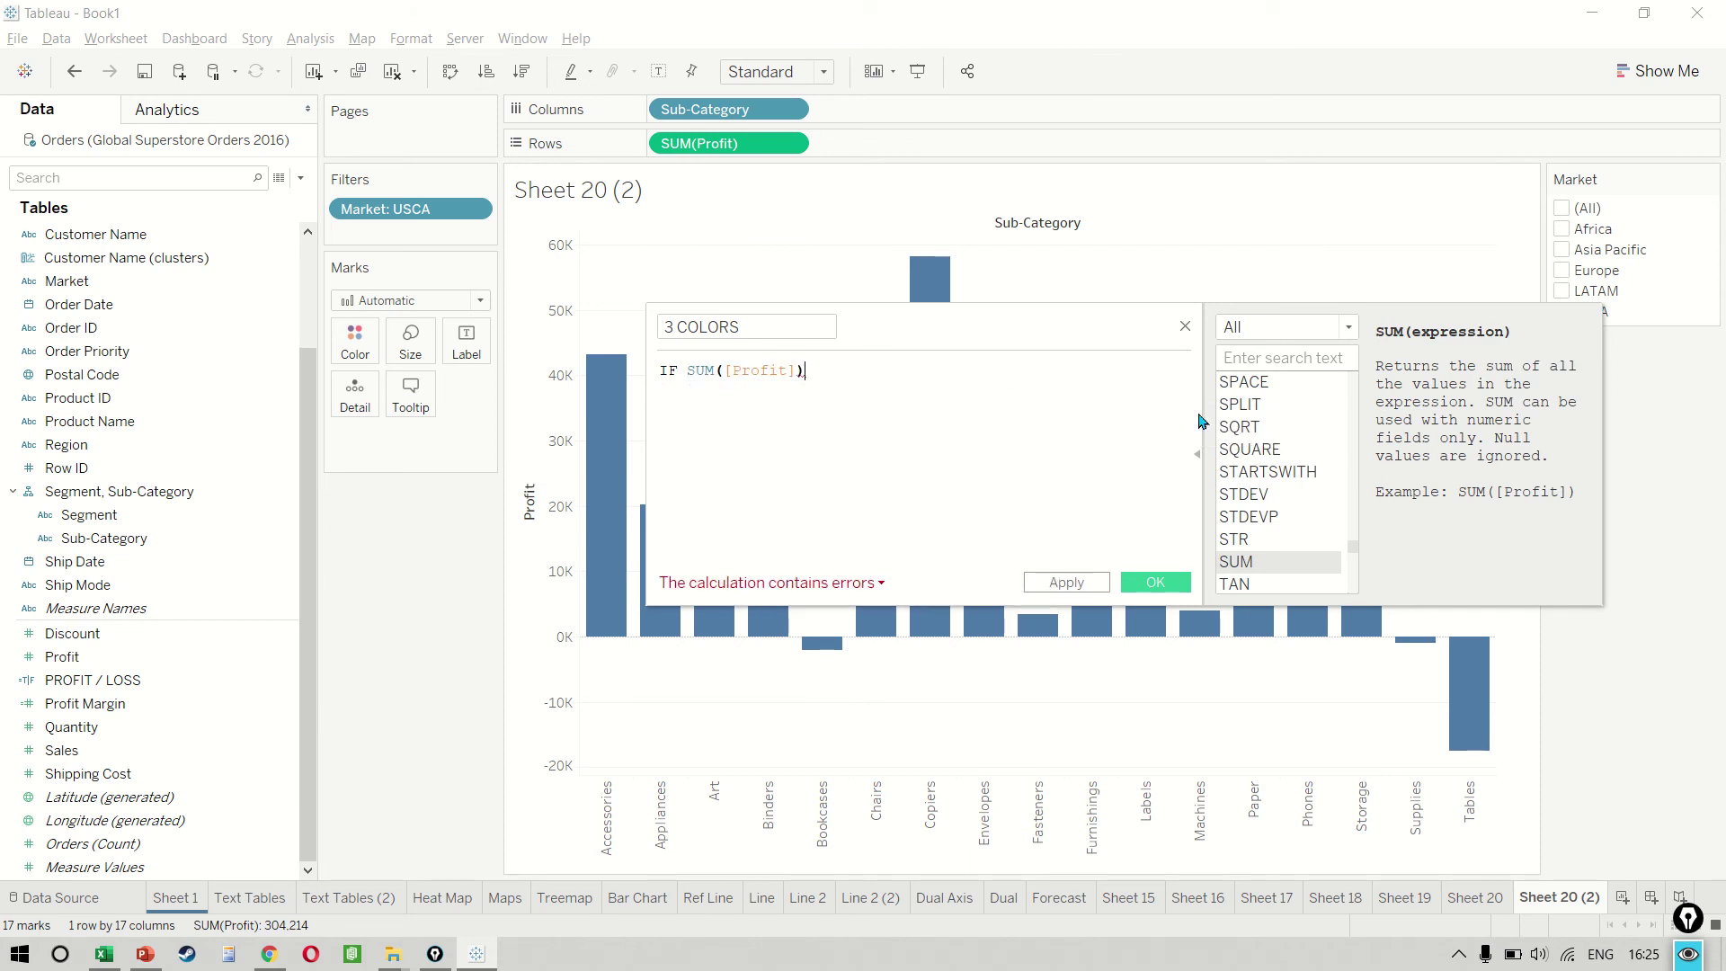
text(<0 then ")
key(Caps_Lock)
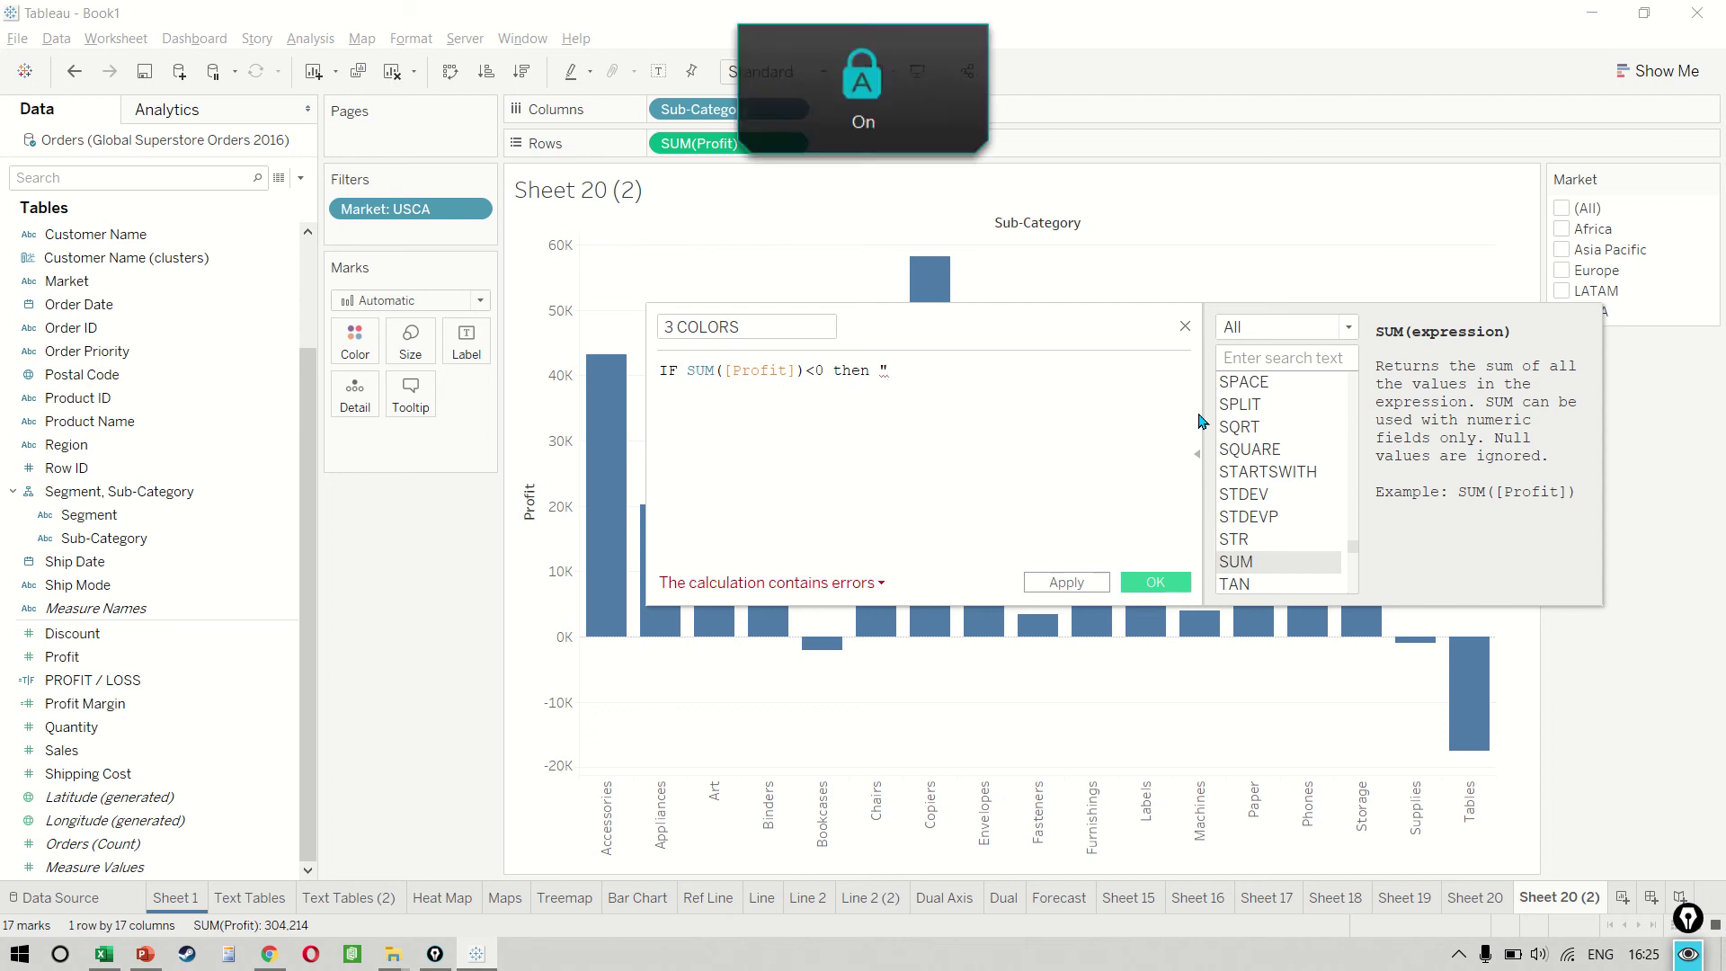
text(A")
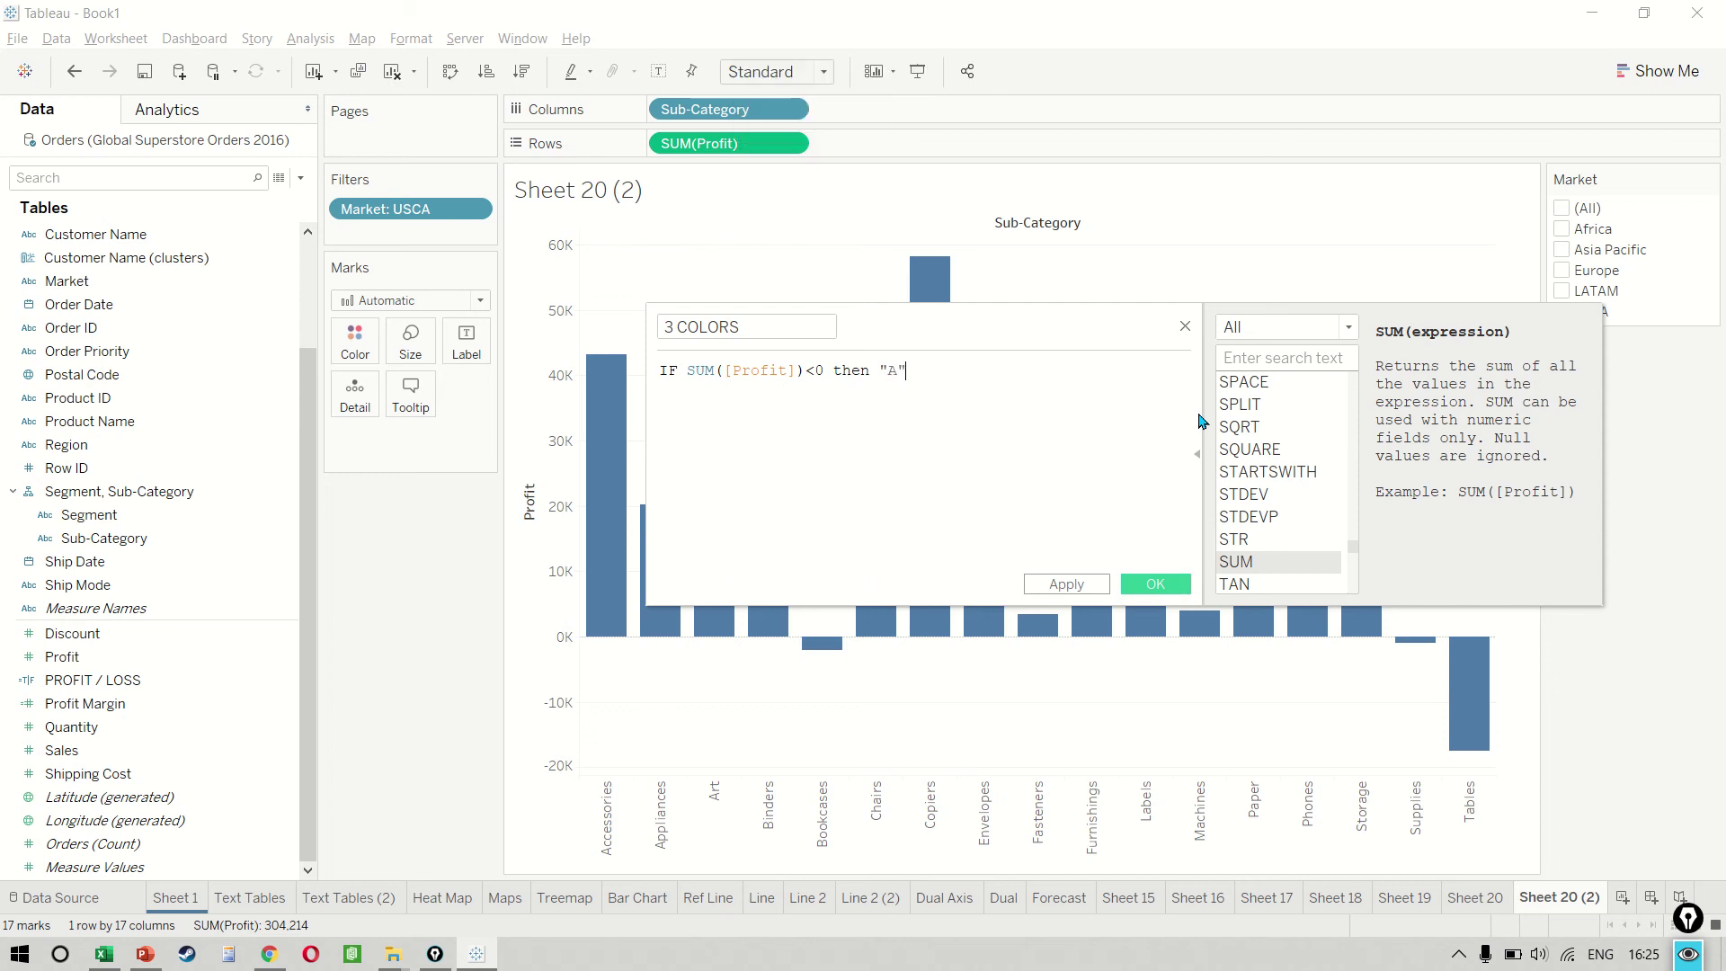
Add a second branch to the formula: ELSEIF SUM([Profit])>=0 AND SUM([Profit])<20000 THEN "B".
key(Return)
text(EL)
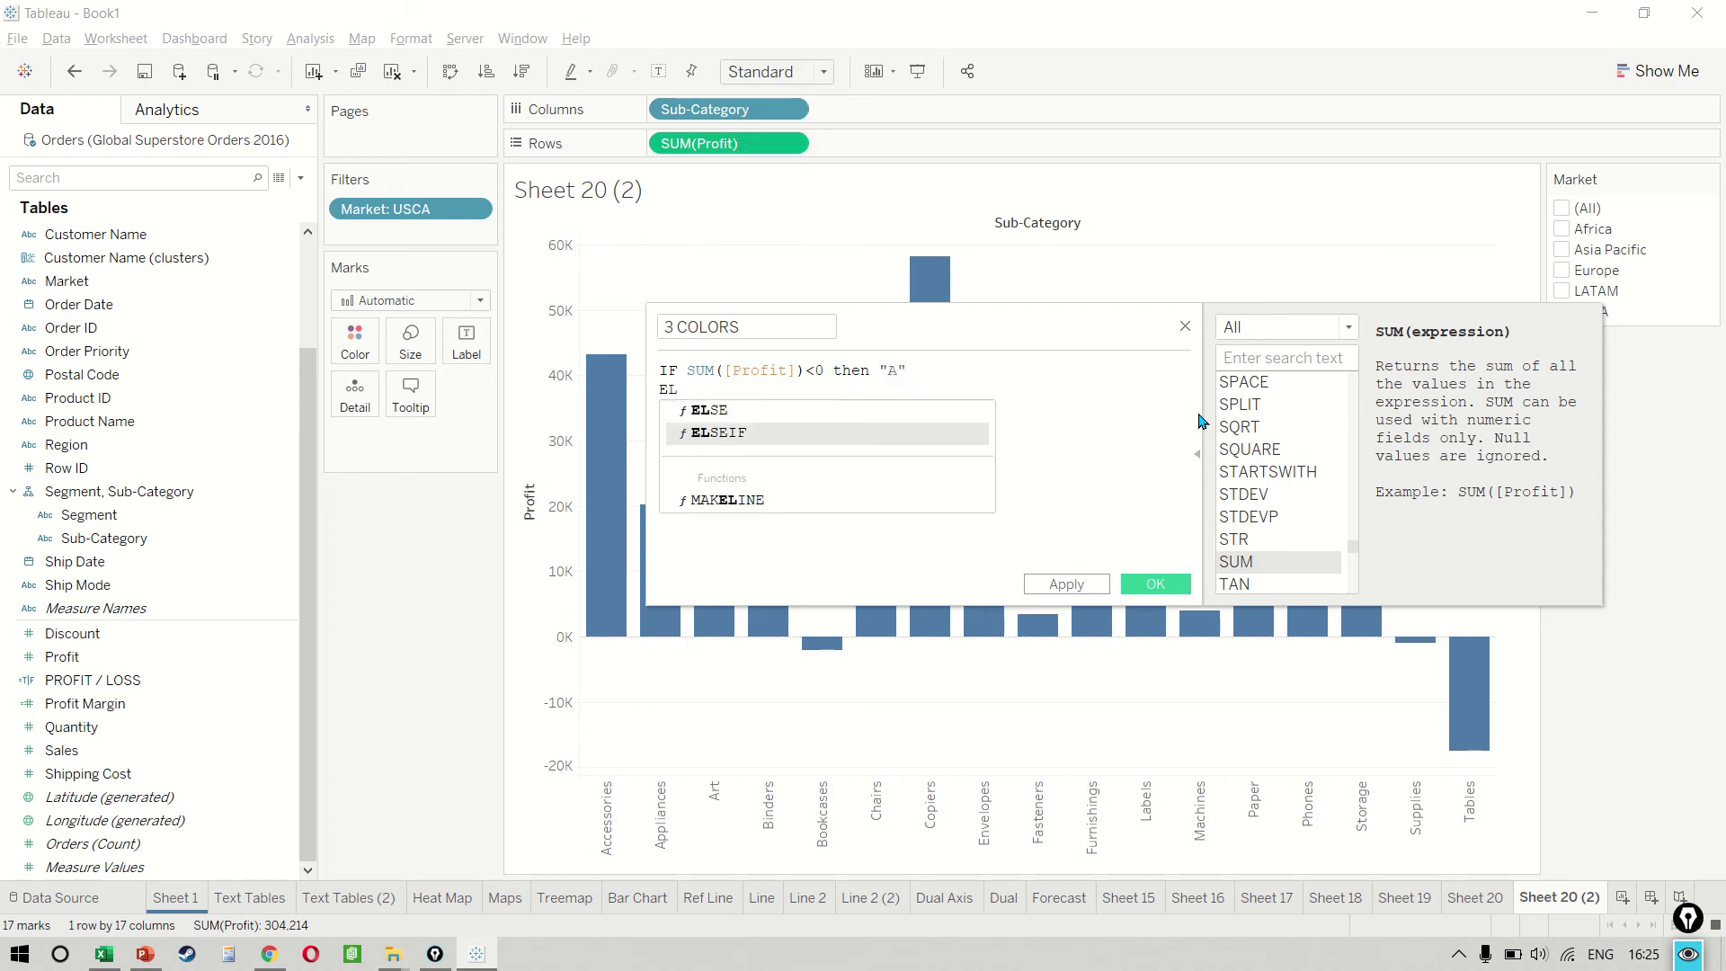
text(SEIF SUM(PROF)
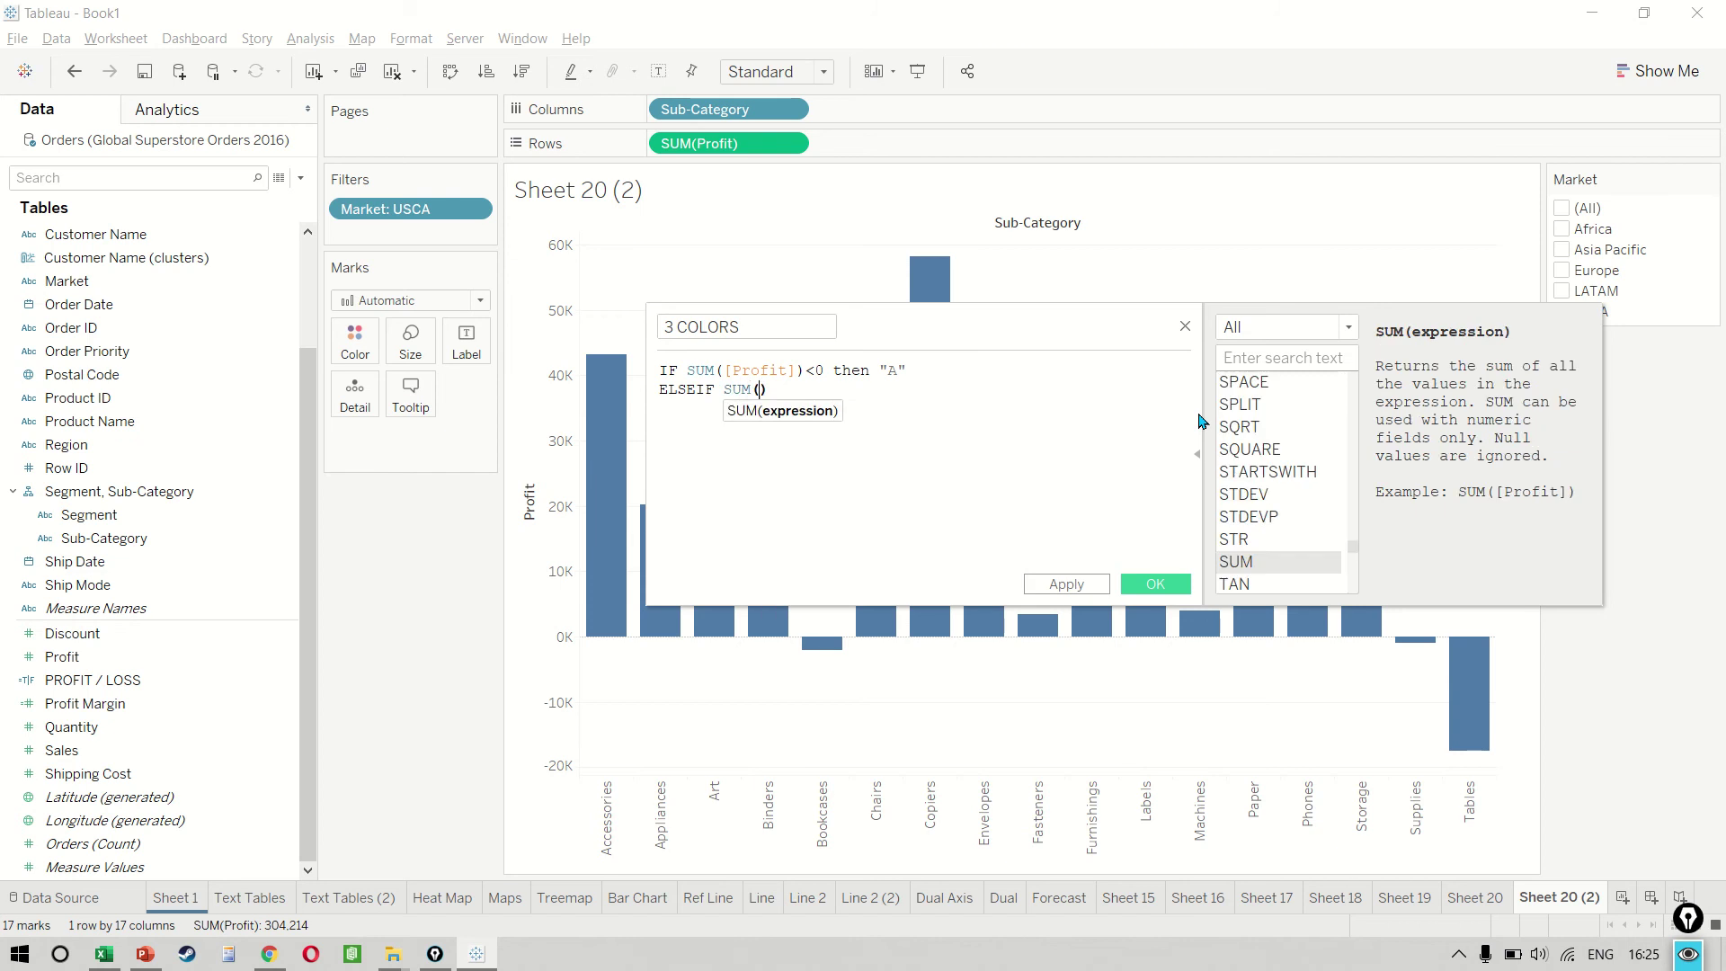
key(Return)
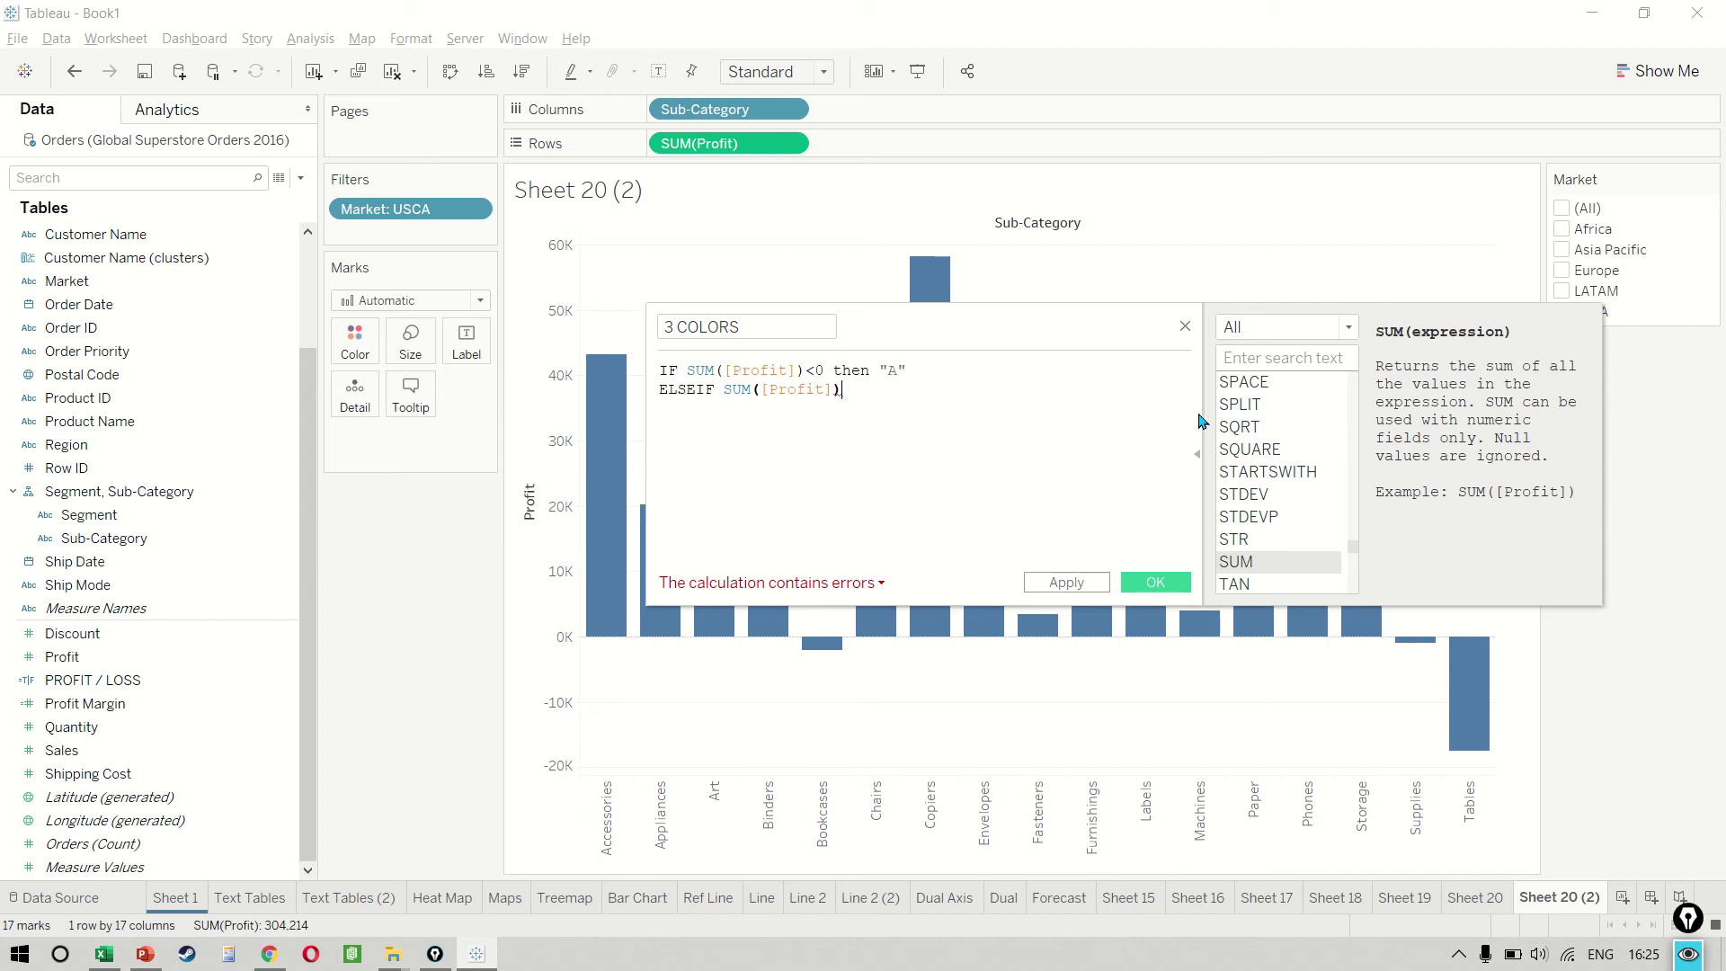
text(>=0 AND SUM)
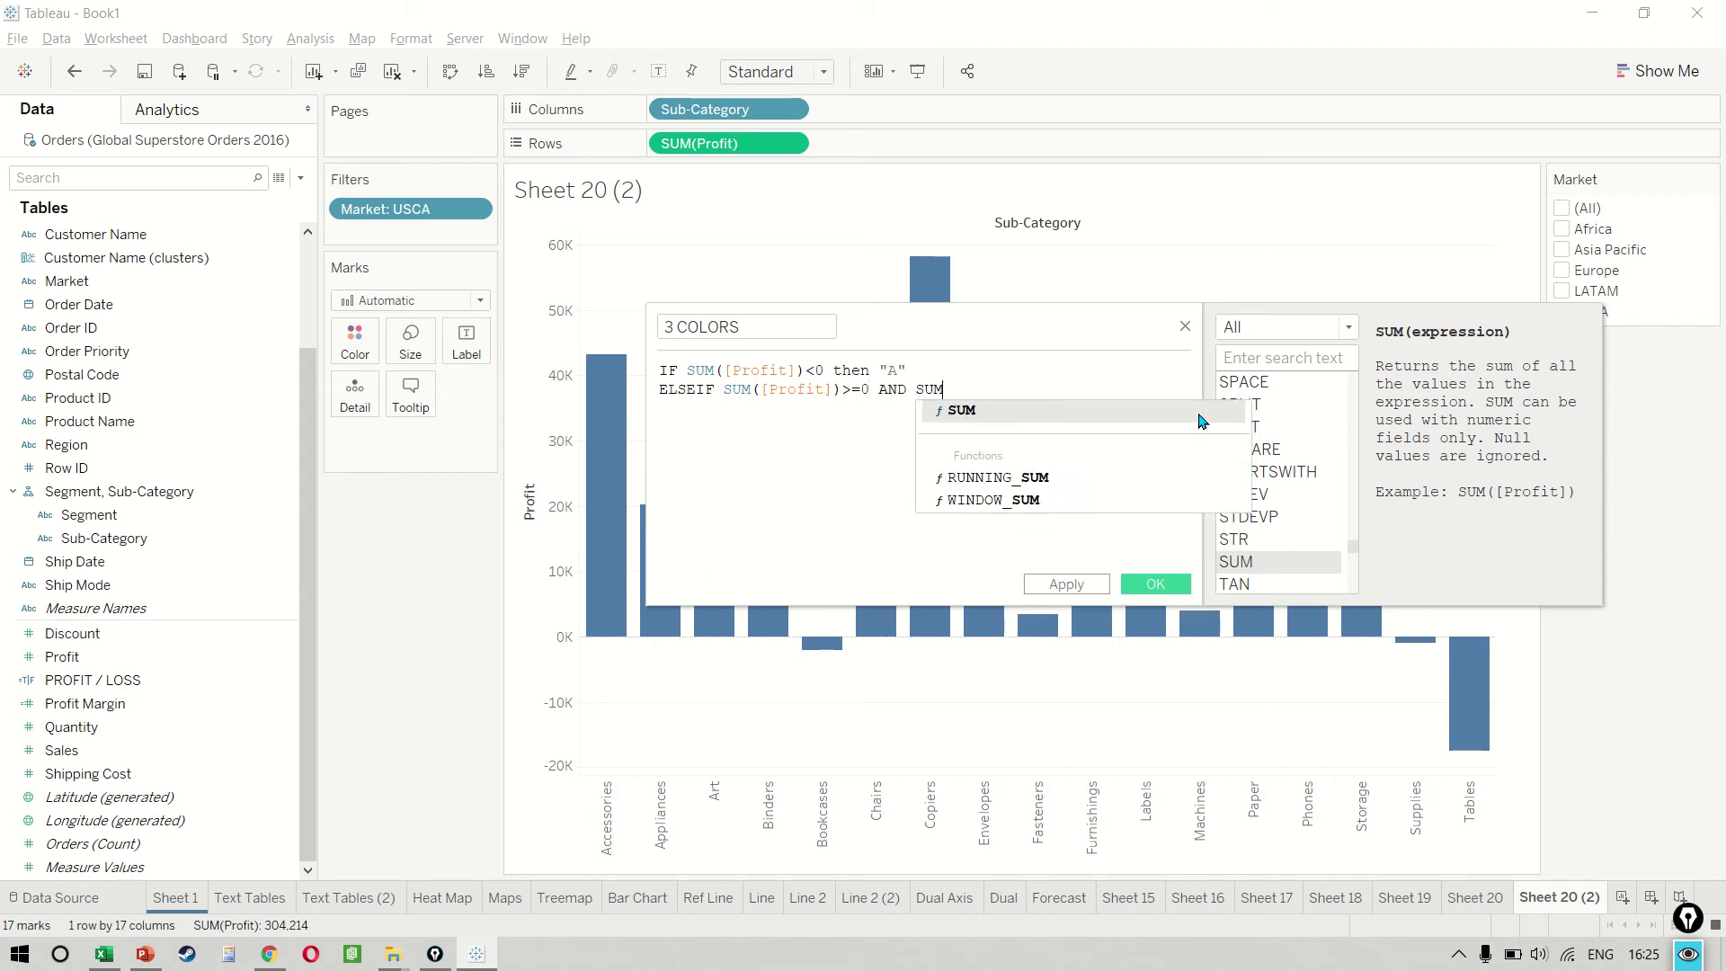
key(Return)
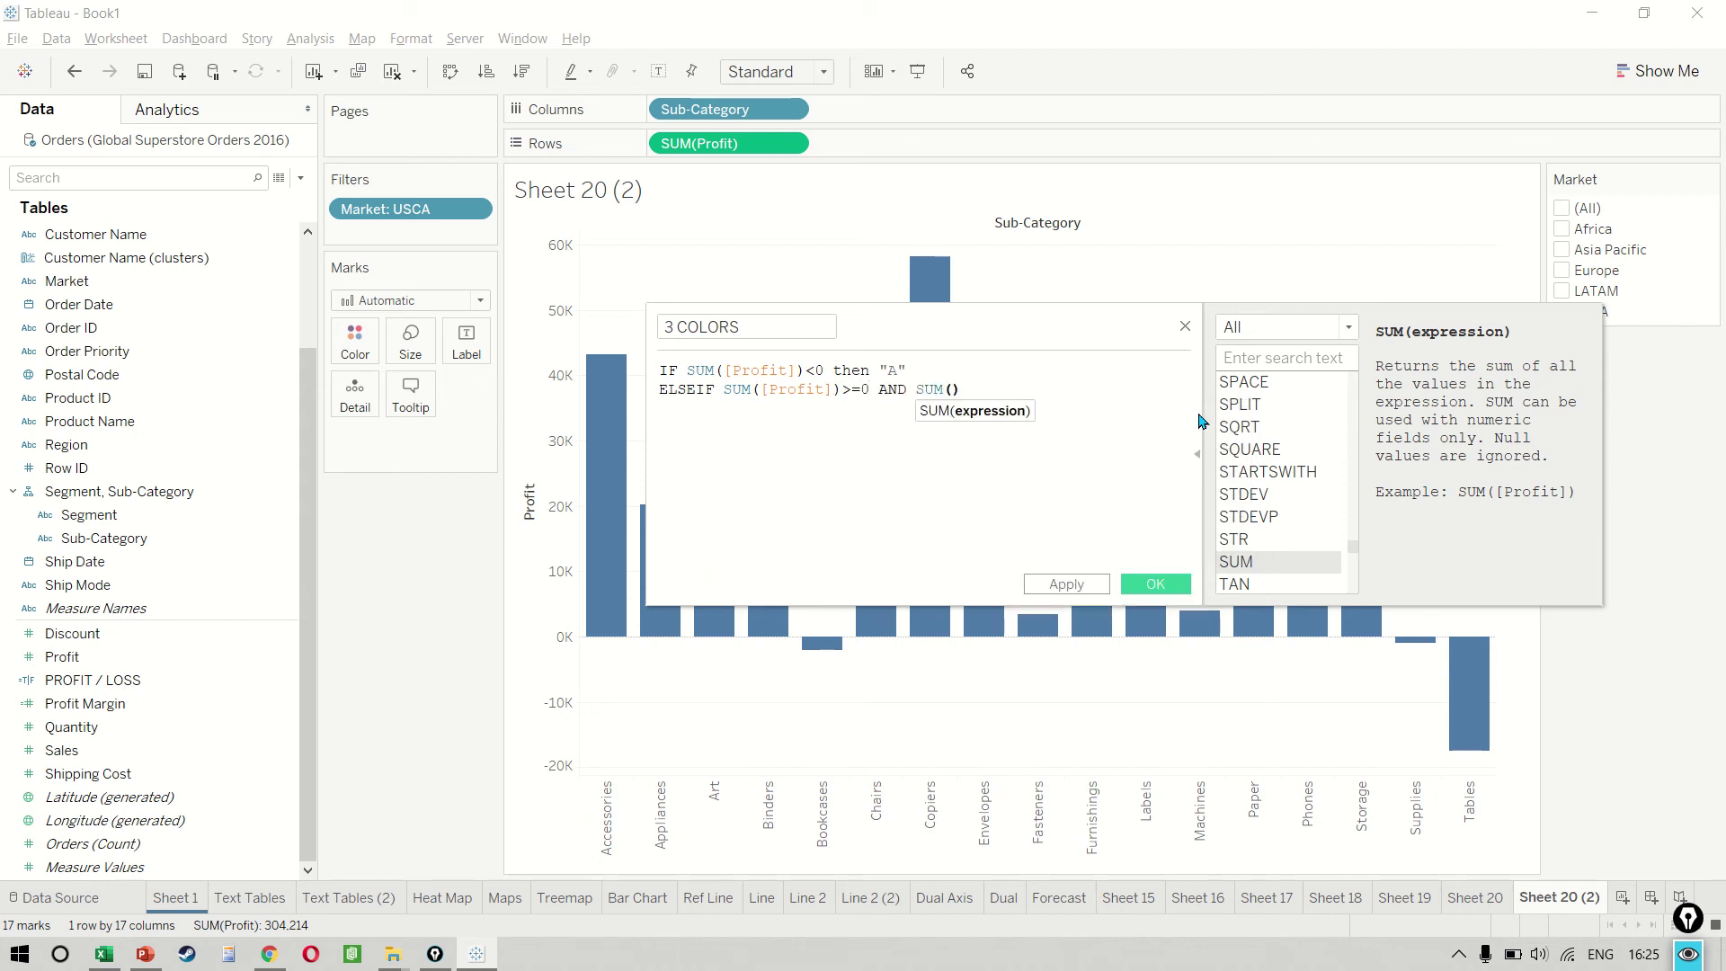
text(Prof)
key(Return)
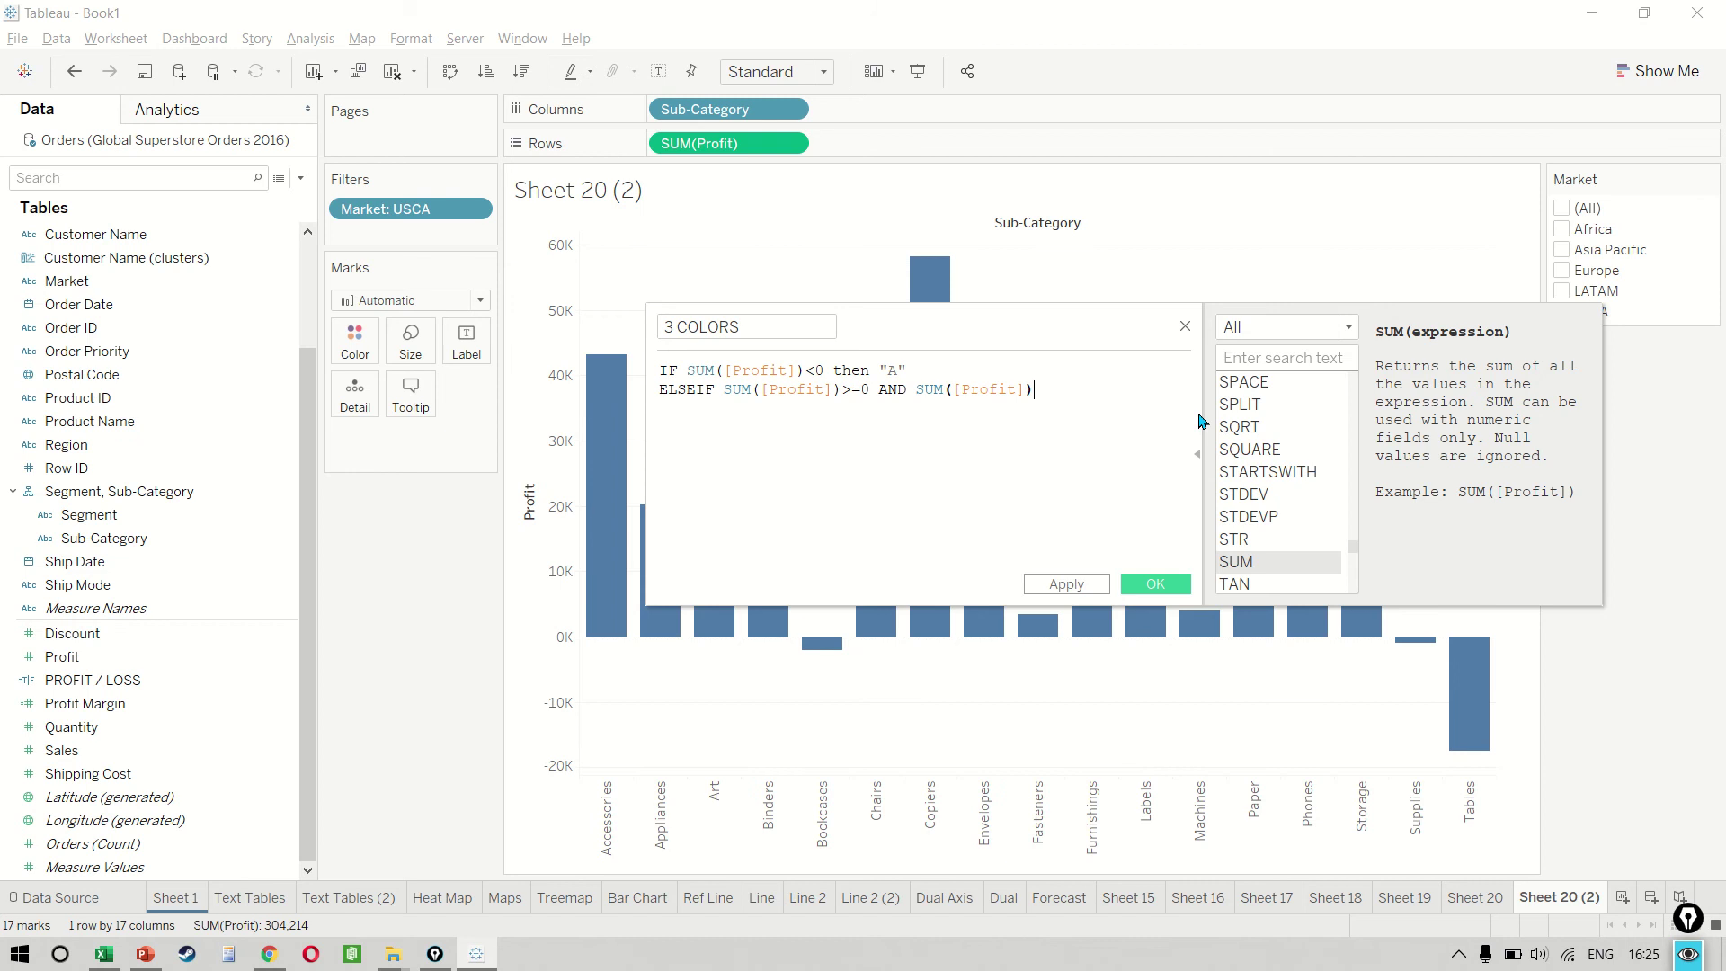
text(<20000 THEN)
key(Return)
text("B)
Put the first branch's result on its own line and rewrite its keyword as uppercase THEN.
key(Right)
key(Right)
key(Right)
key(Right)
key(Right)
key(Right)
key(Right)
key(Right)
key(Right)
key(Right)
key(Right)
key(Right)
key(Right)
key(Right)
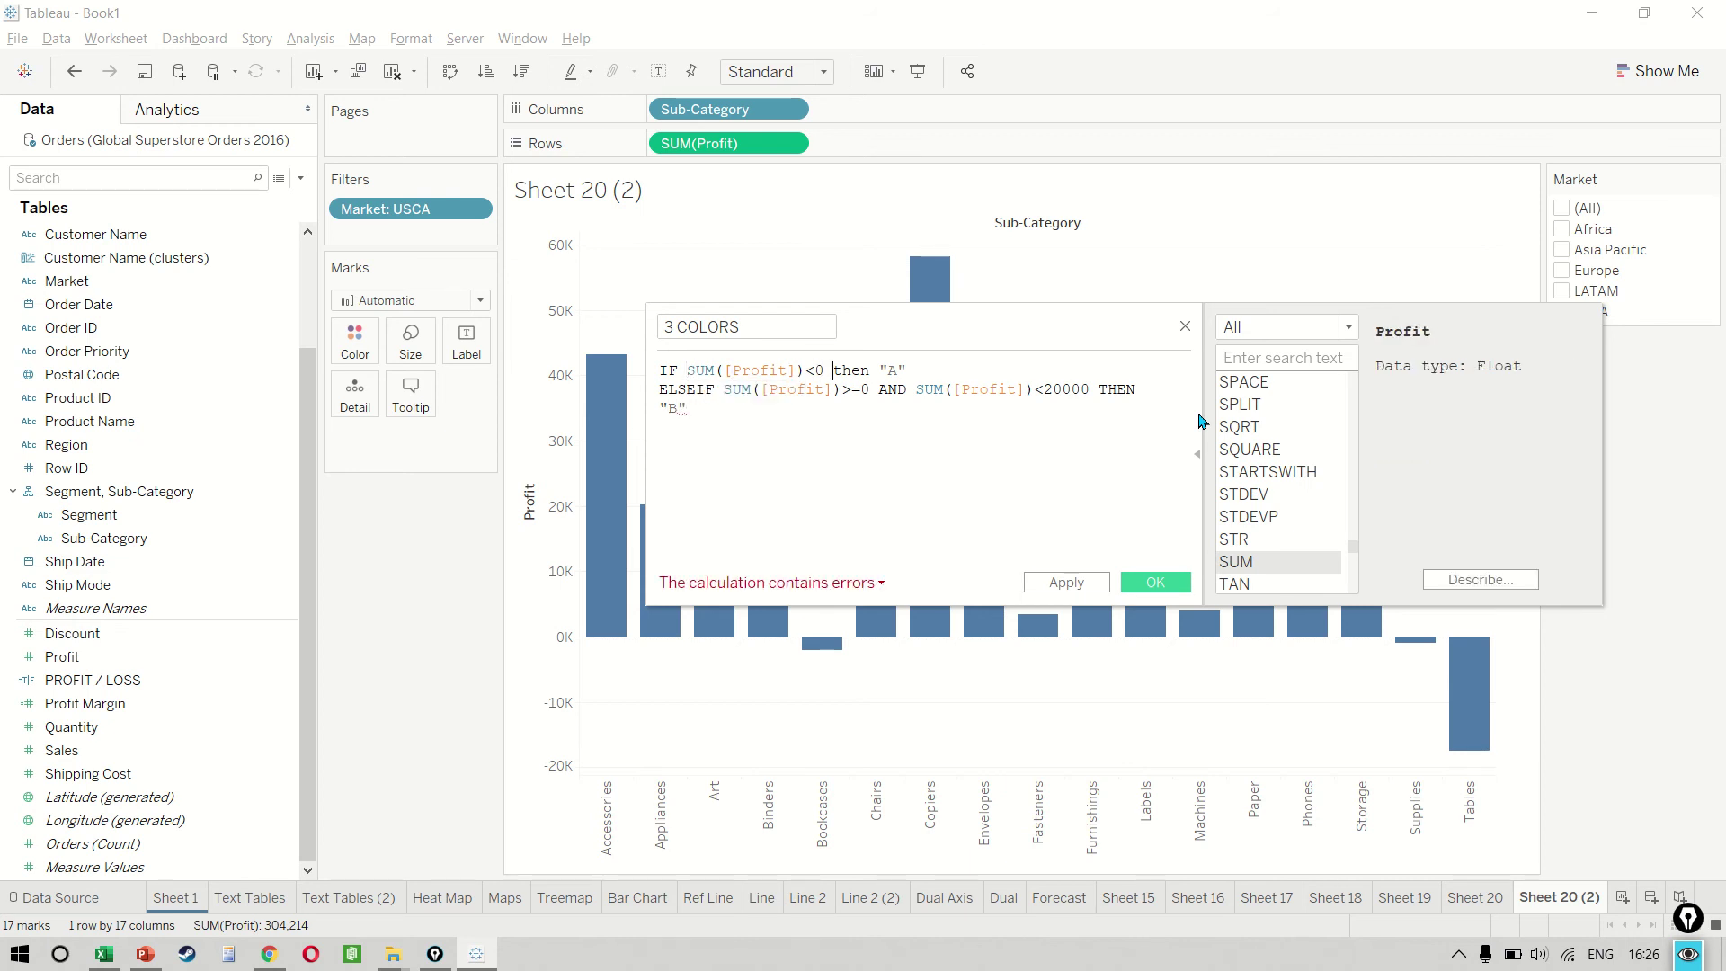
key(Return)
key(ctrl+shift+Right)
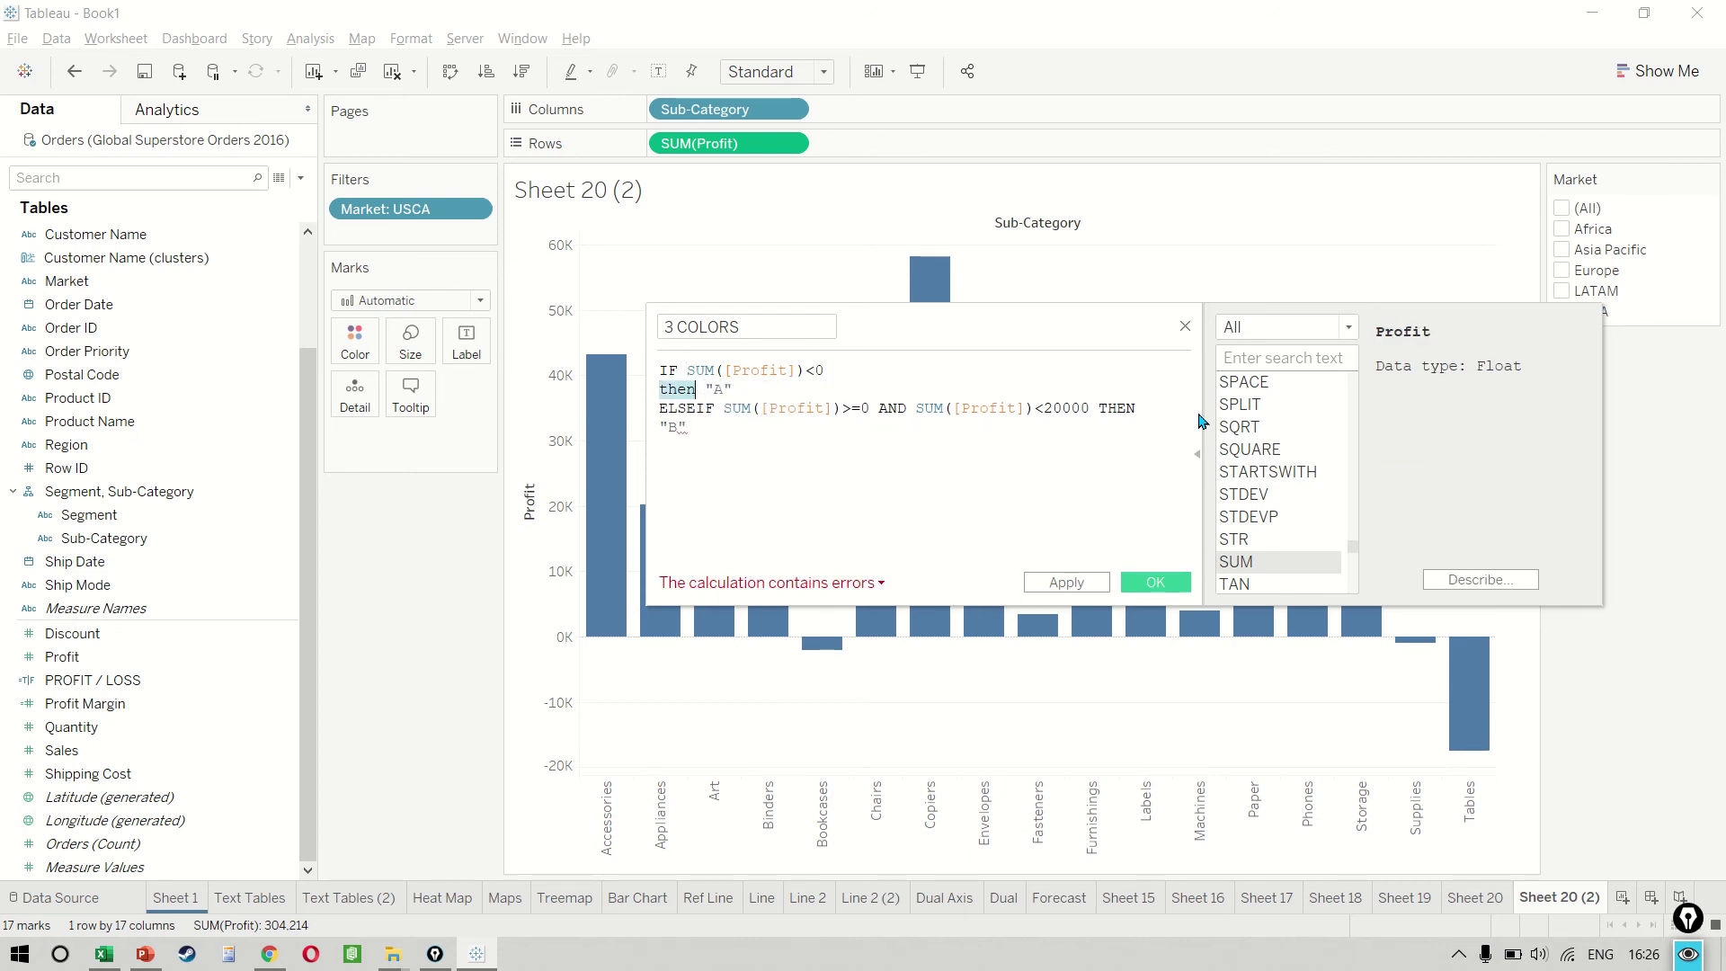
key(Caps_Lock)
text(THEN)
Place THEN "B" of the ELSEIF branch together on its own line, keeping both profit conditions on one line.
key(Down)
key(Right)
key(Right)
key(Right)
key(Right)
key(Right)
key(Right)
key(Right)
key(Right)
key(Right)
key(Right)
key(Right)
key(Right)
key(Right)
key(Right)
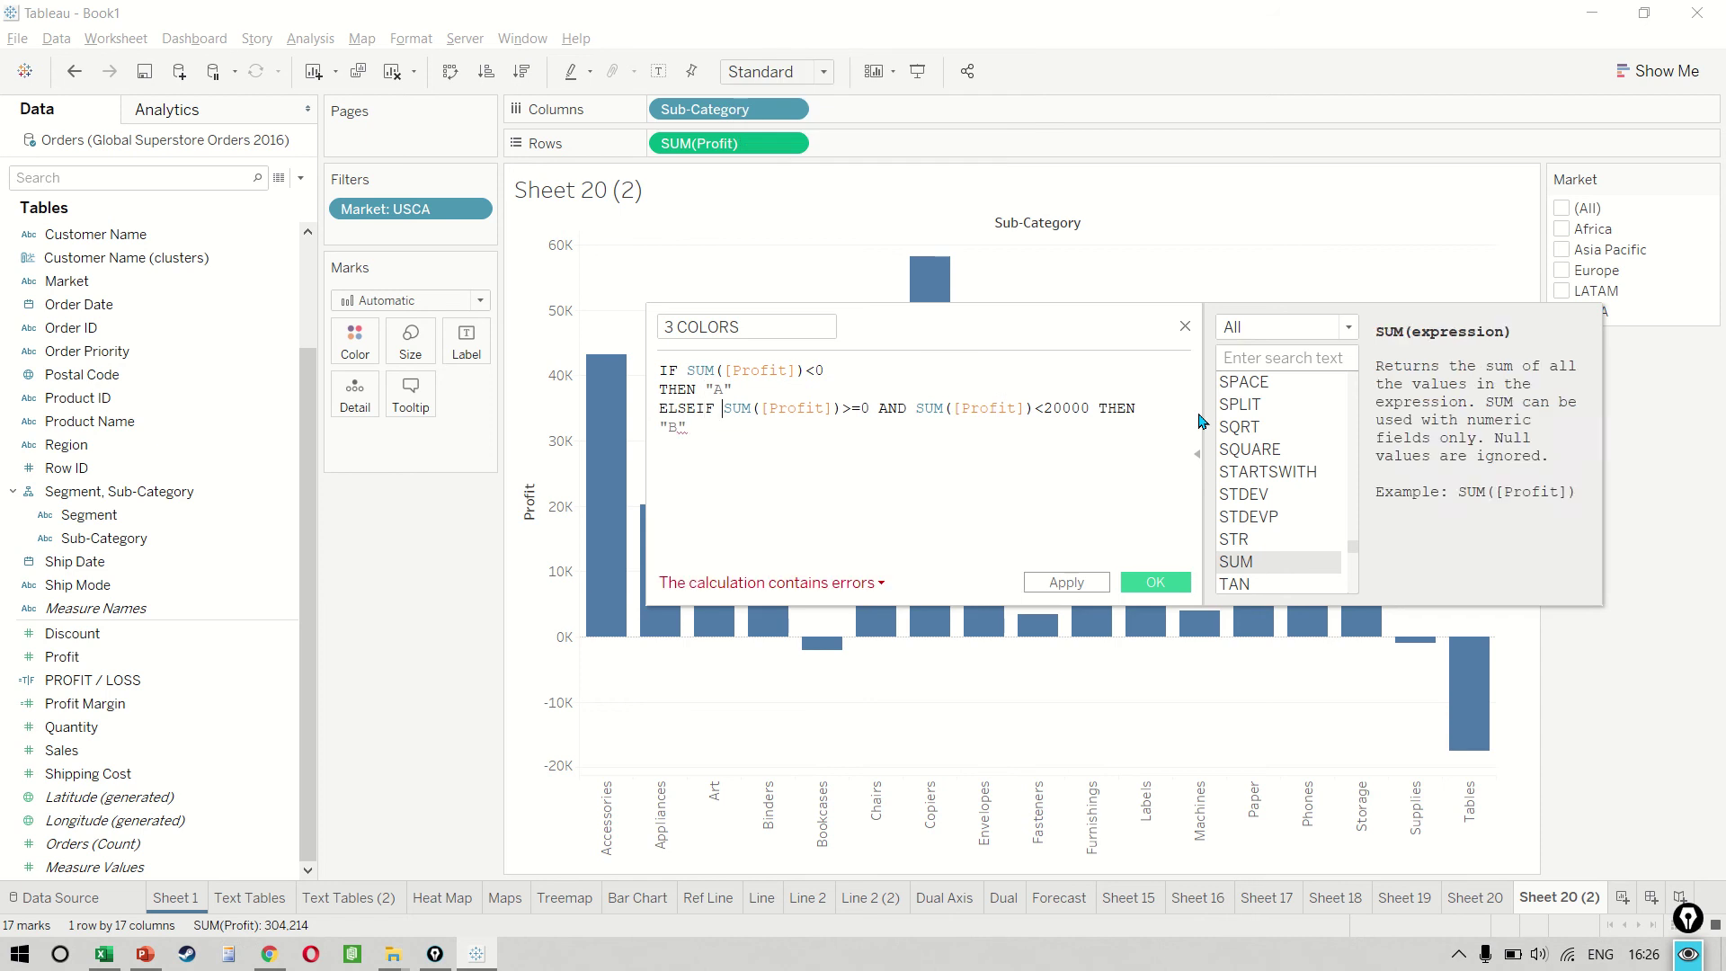
key(Right)
key(Right)
key(Right)
key(Right)
key(Right)
key(Right)
key(Return)
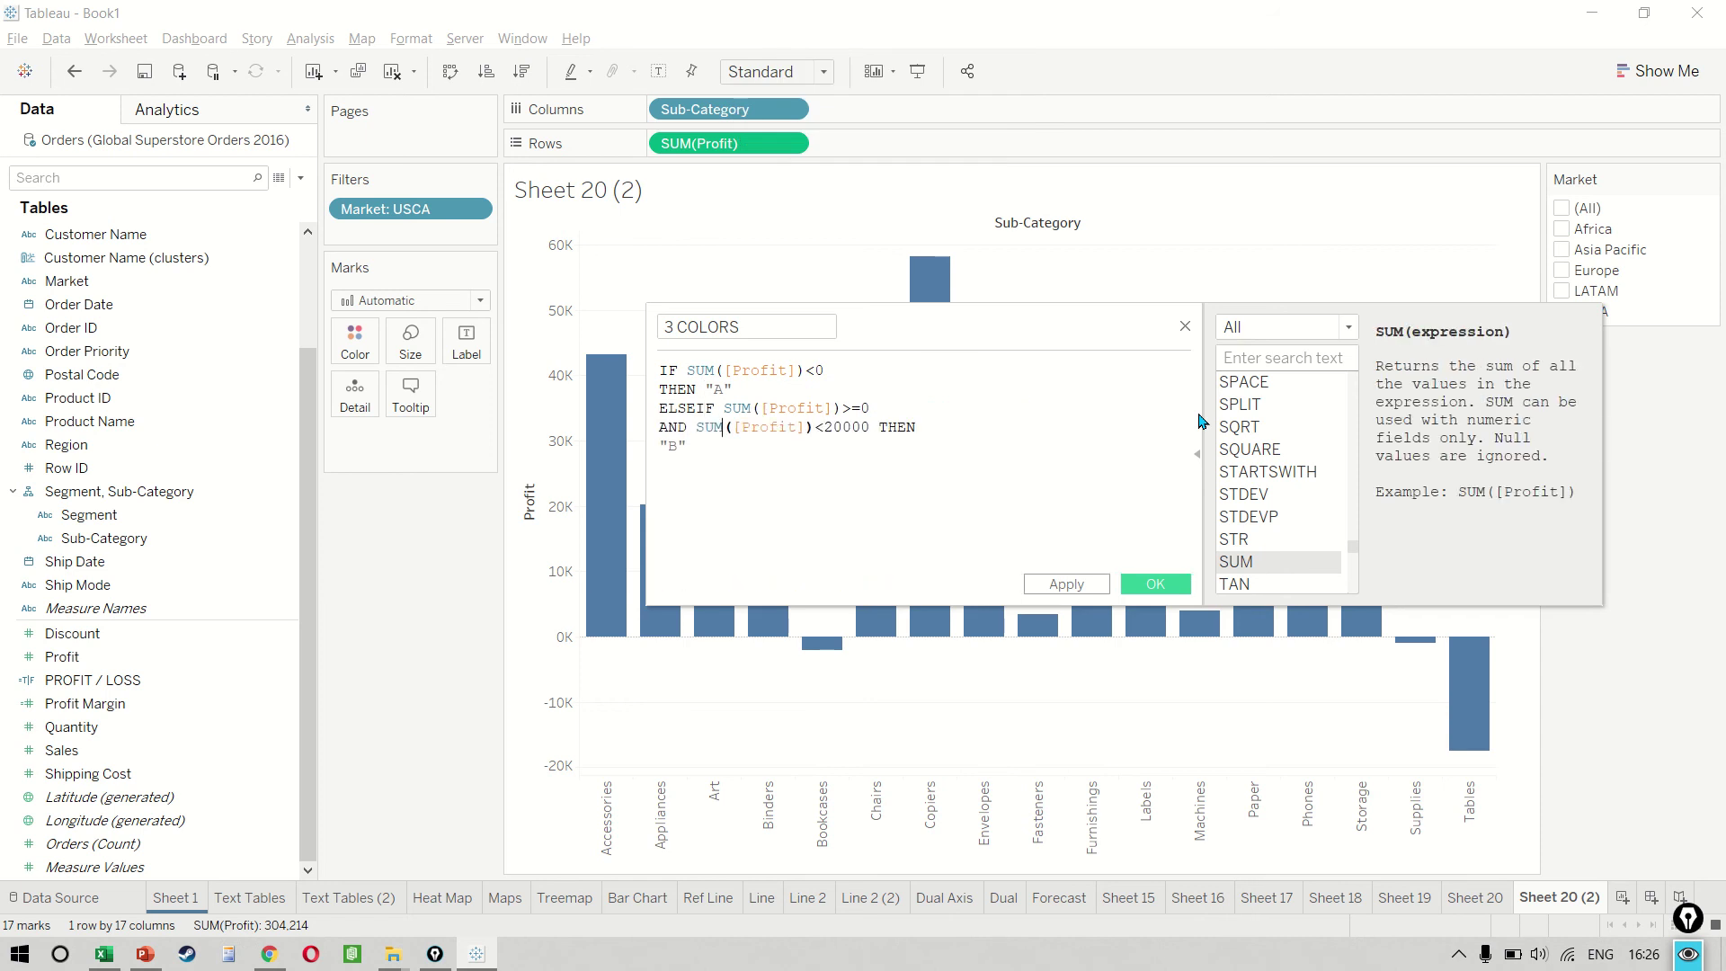
key(BackSpace)
key(End)
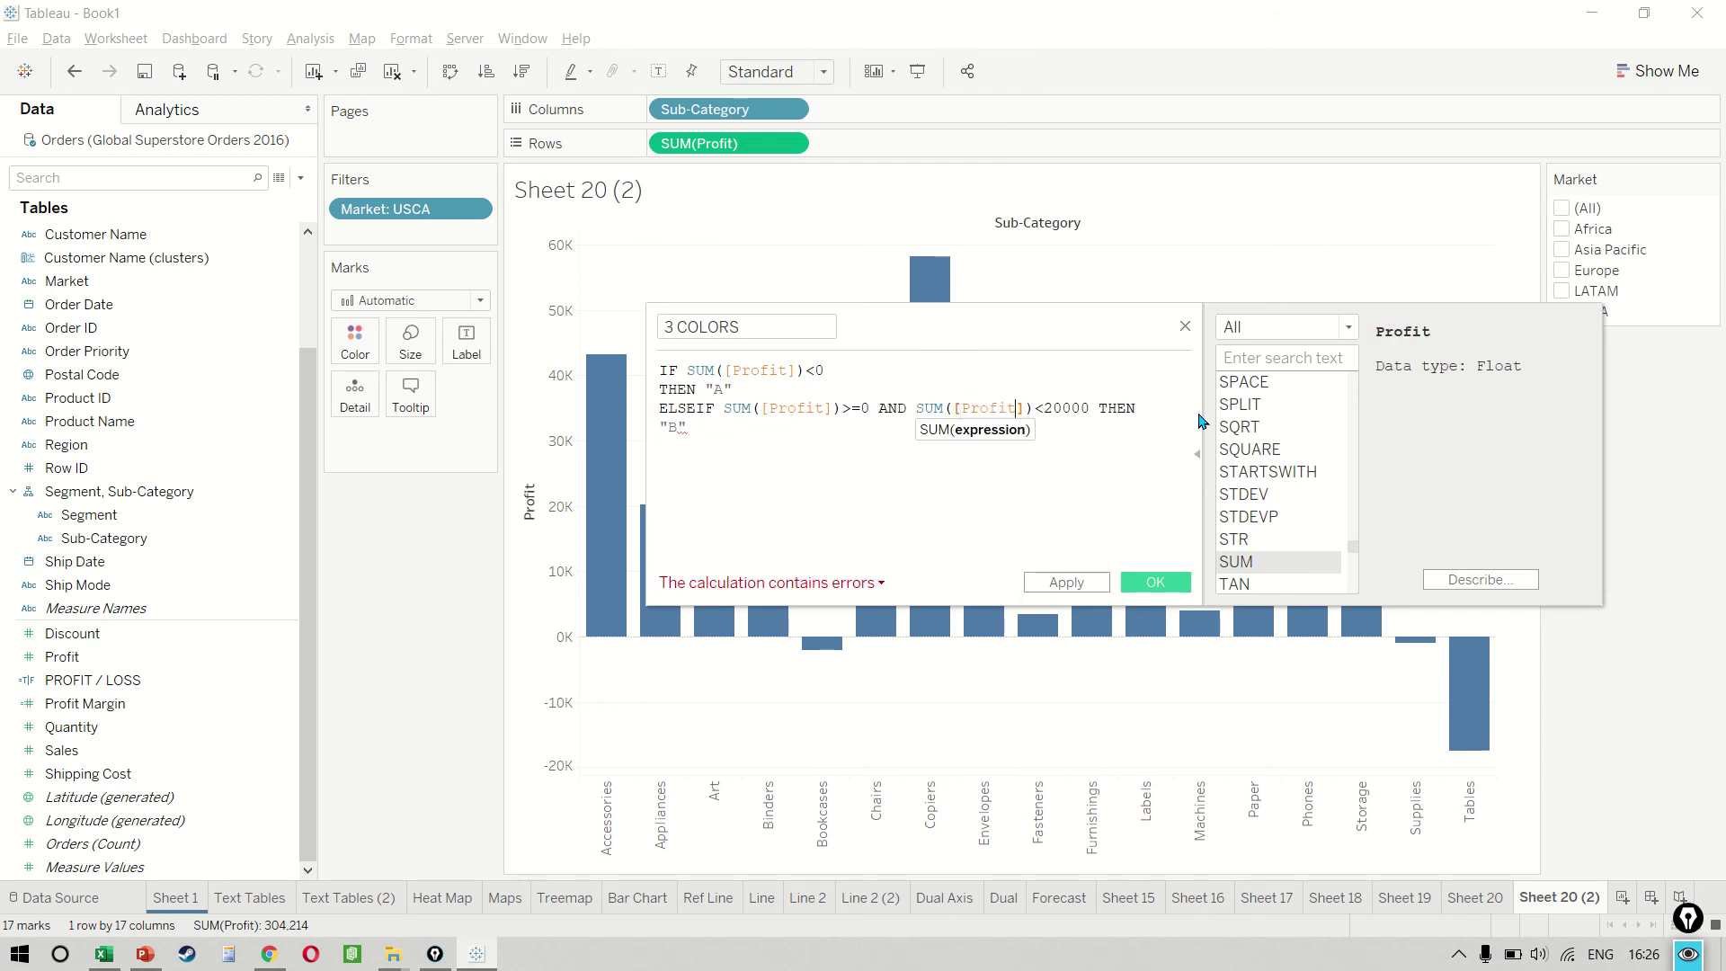
key(Return)
key(End)
key(Delete)
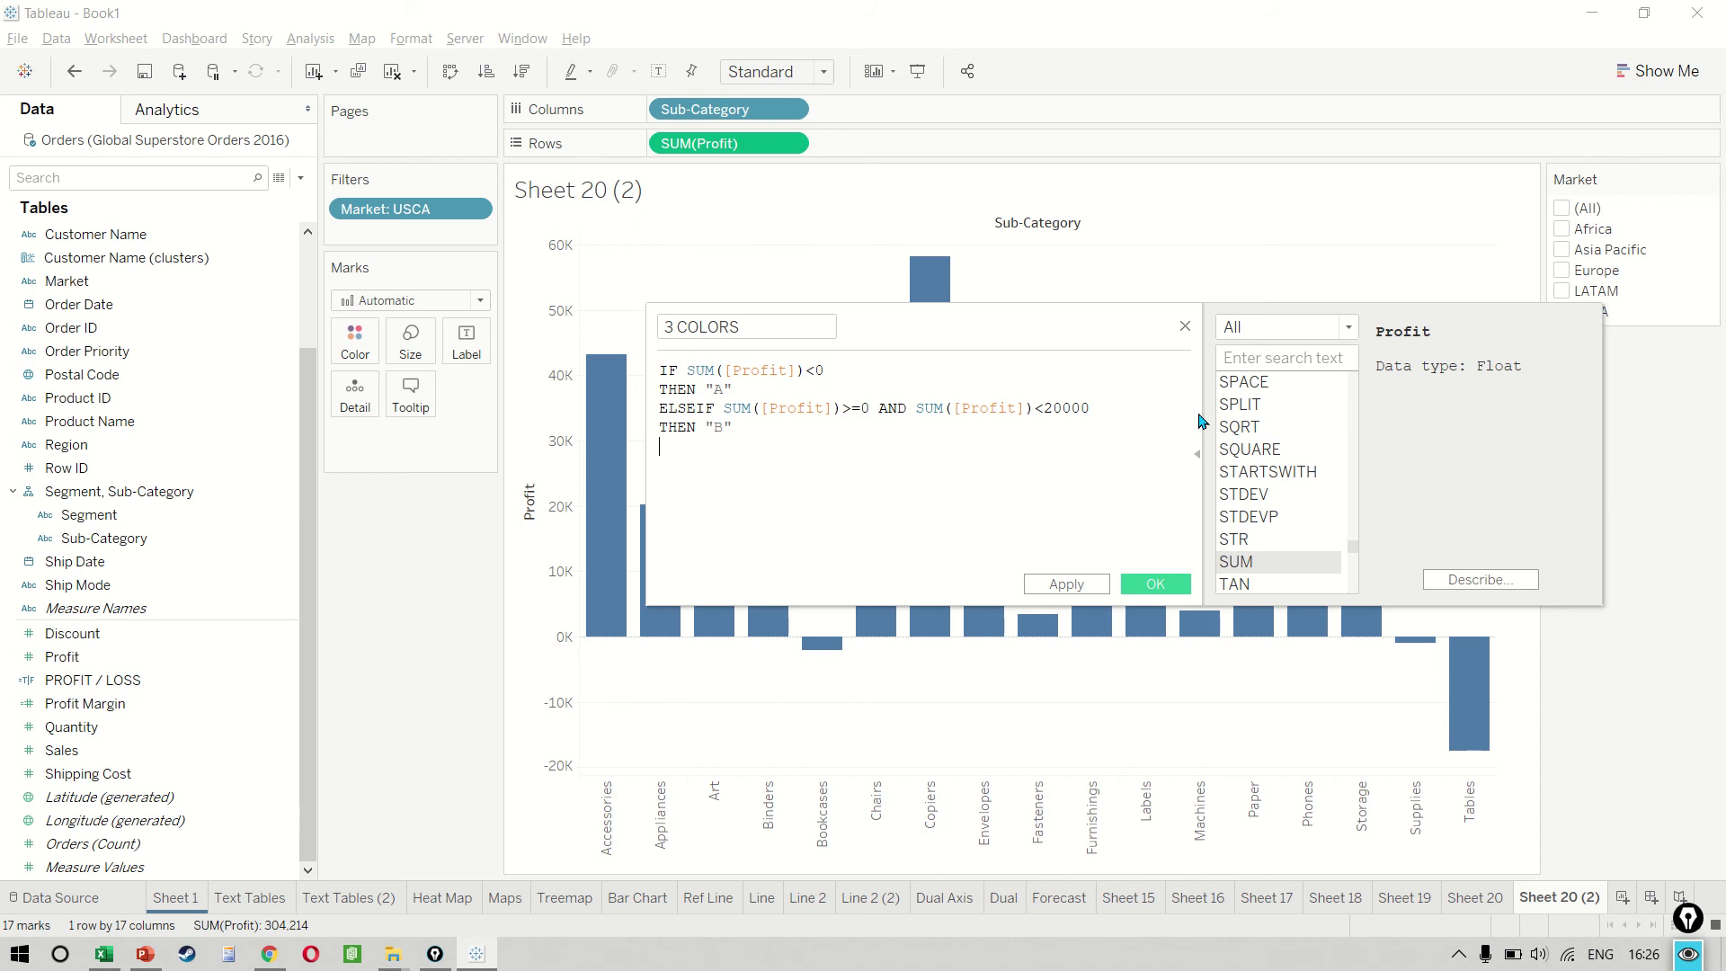
Complete the formula with ELSE "C" and a closing END, separating the parts with blank lines.
key(Up)
key(Return)
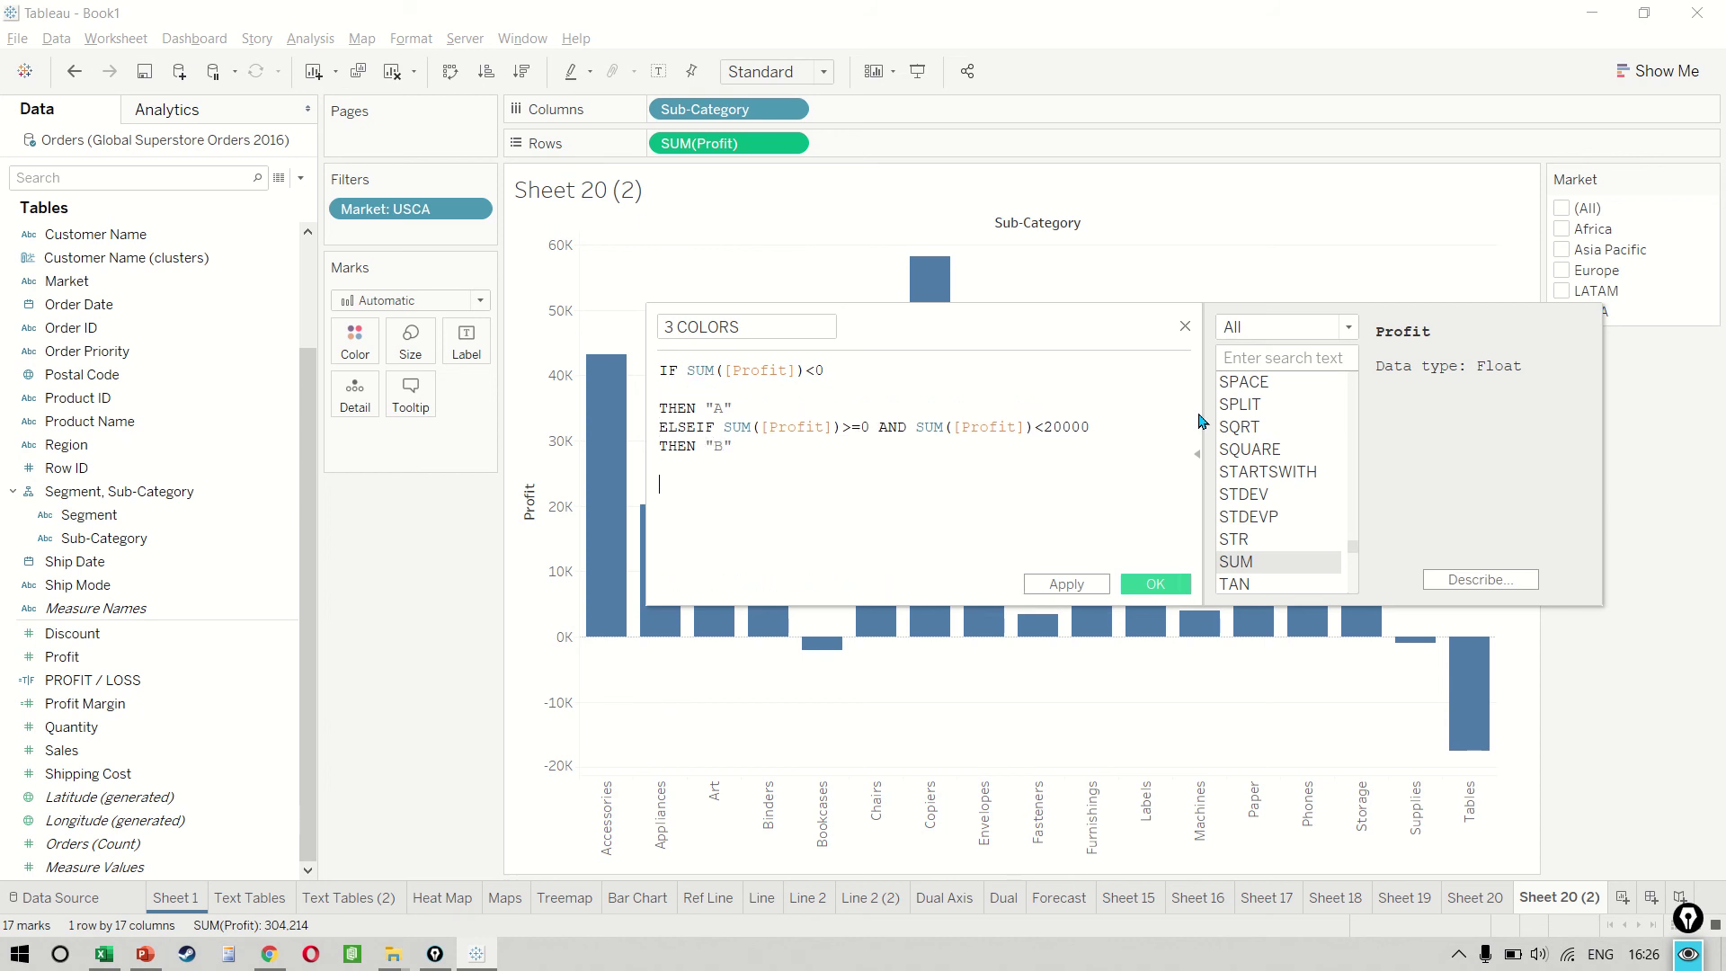
text(ELSE "C")
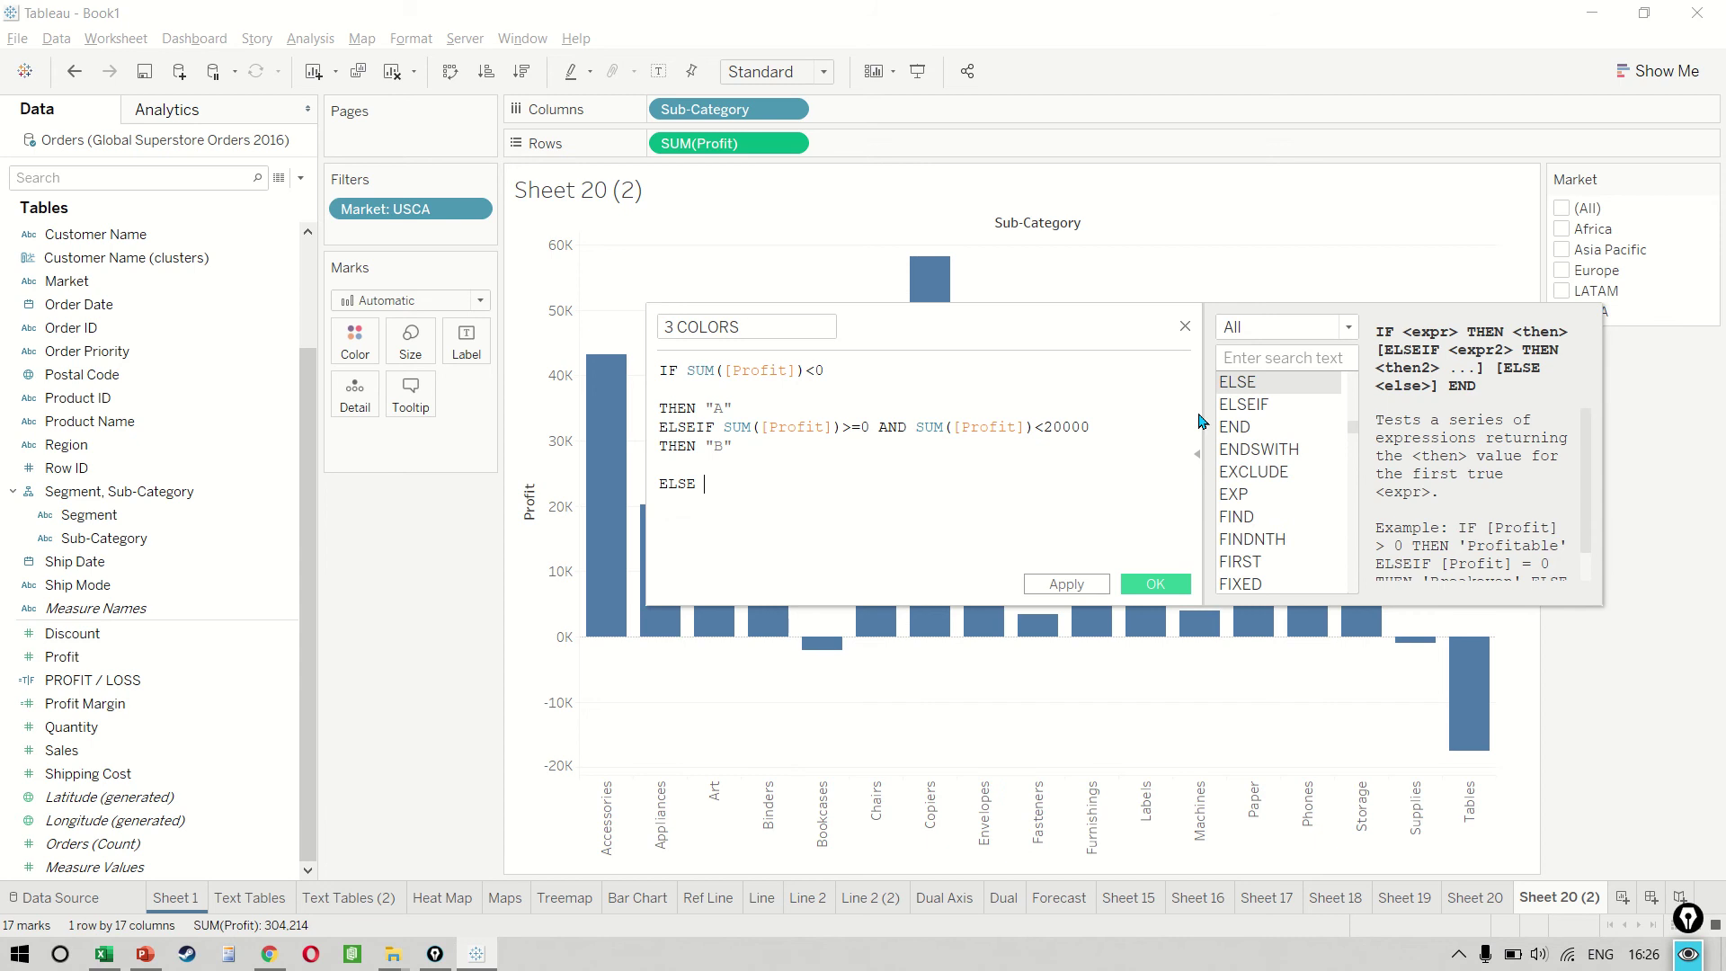
key(Return)
text(END)
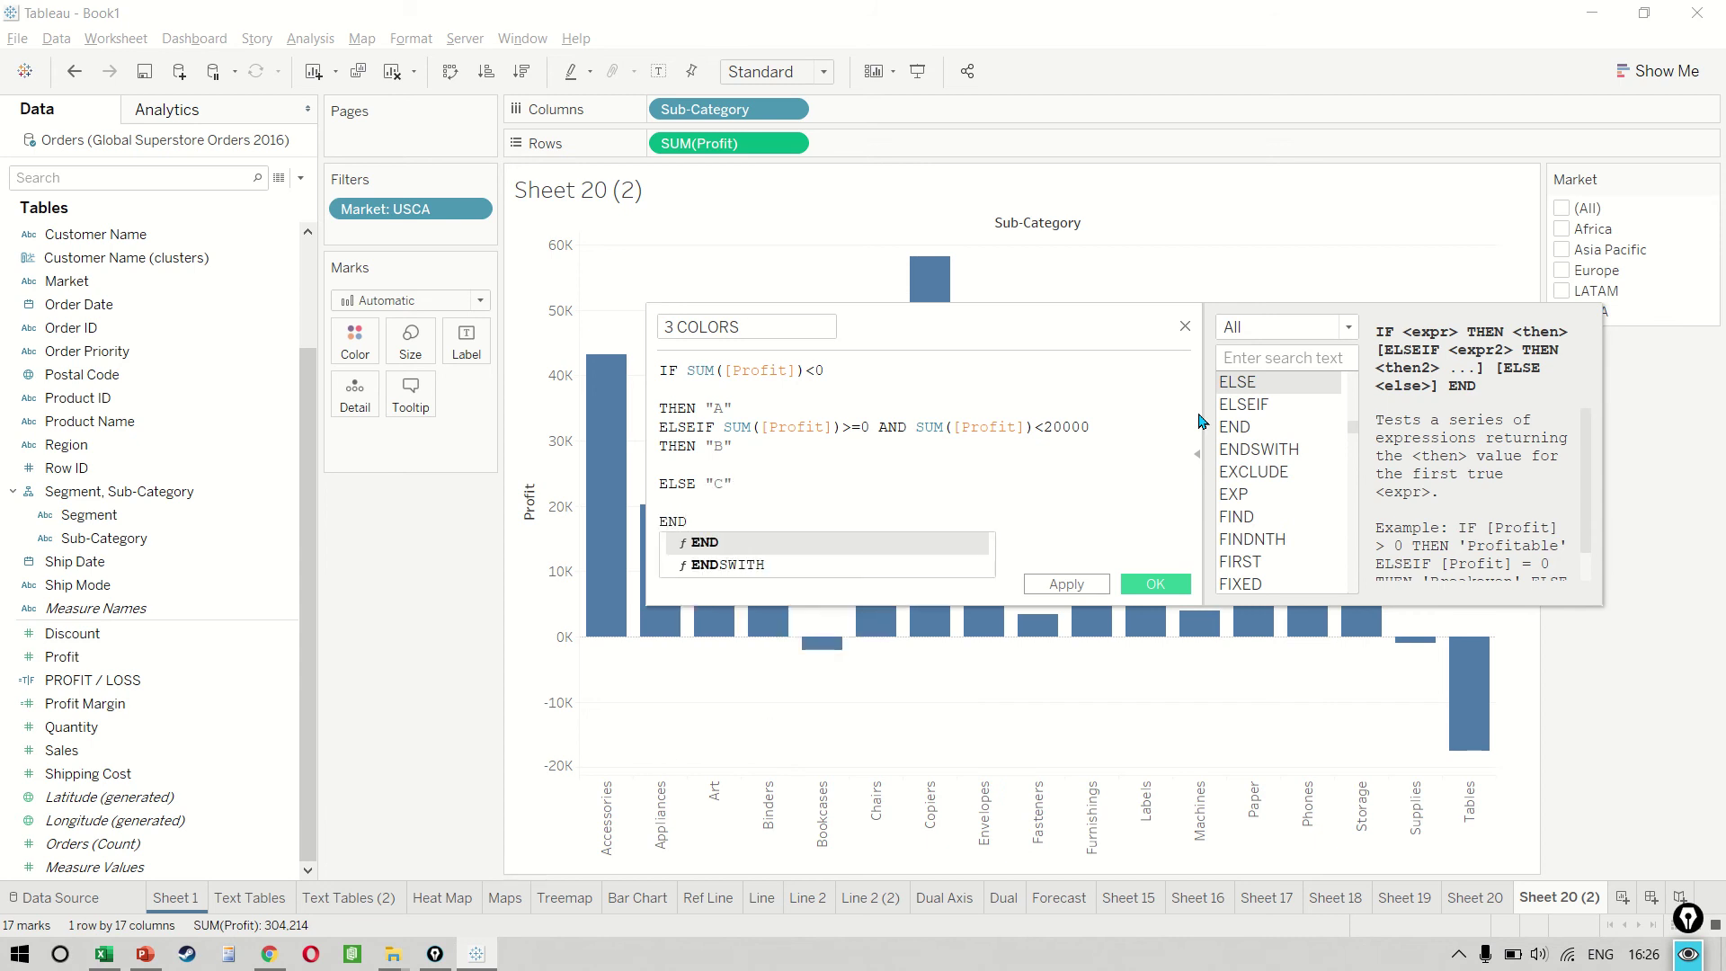
key(Return)
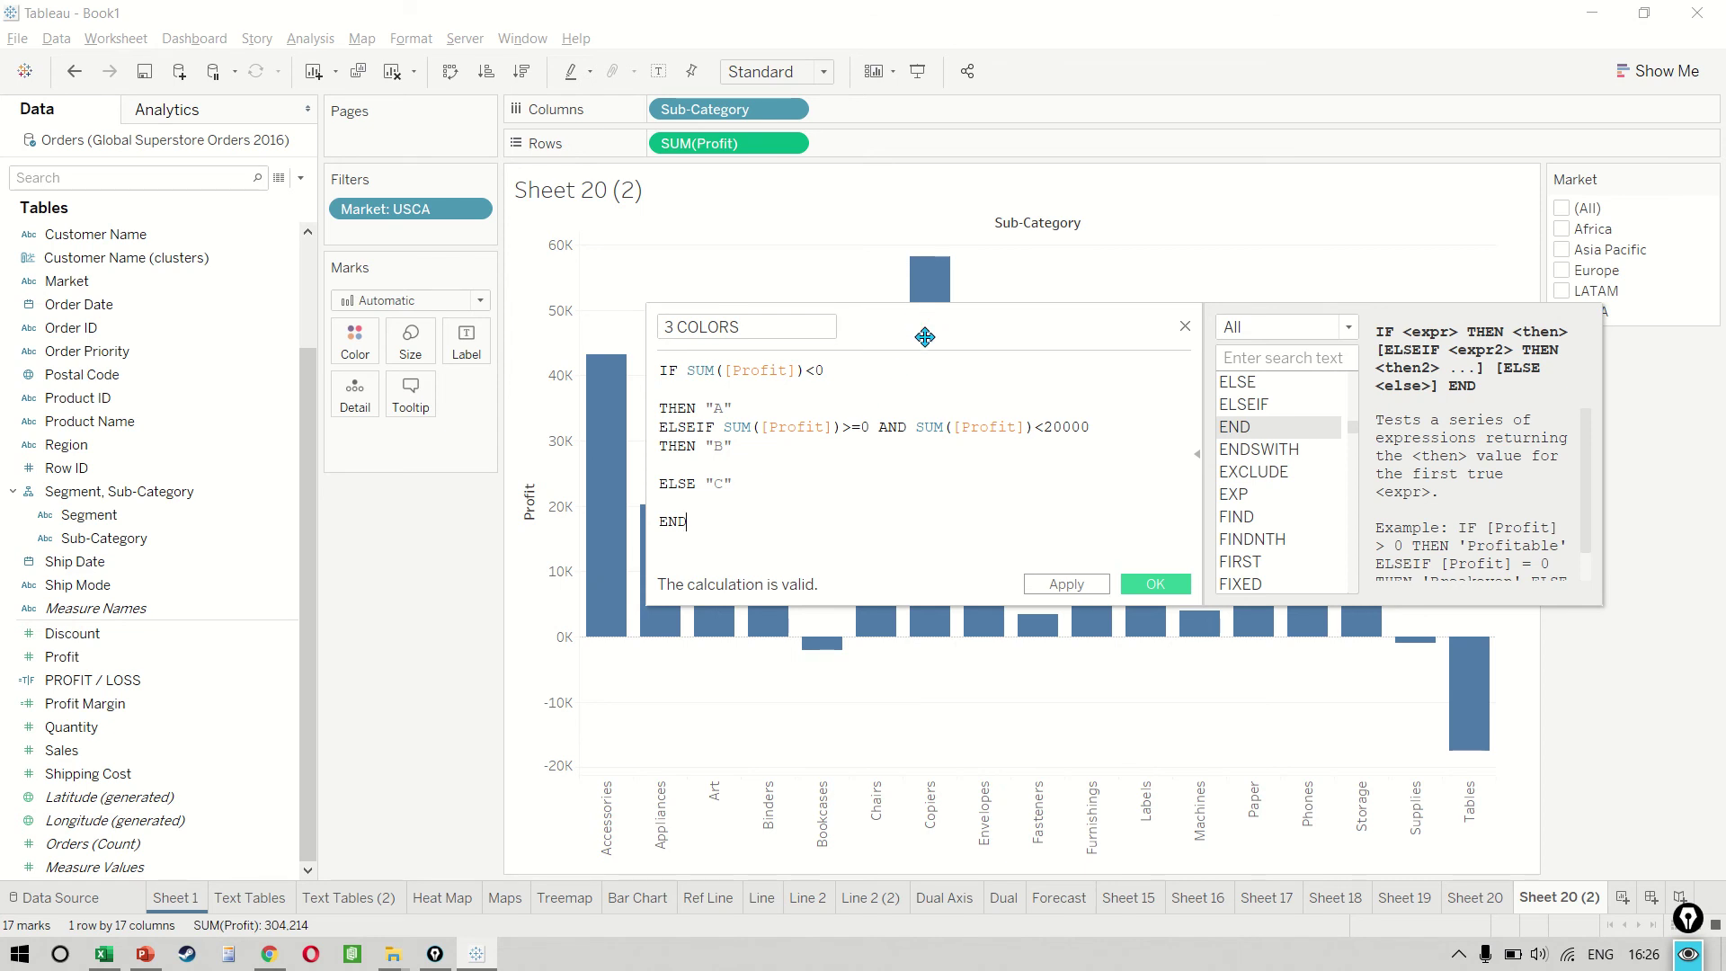
Move the calculation editor aside, check the formula's validation and browse the function reference list.
drag(925, 338, 746, 160)
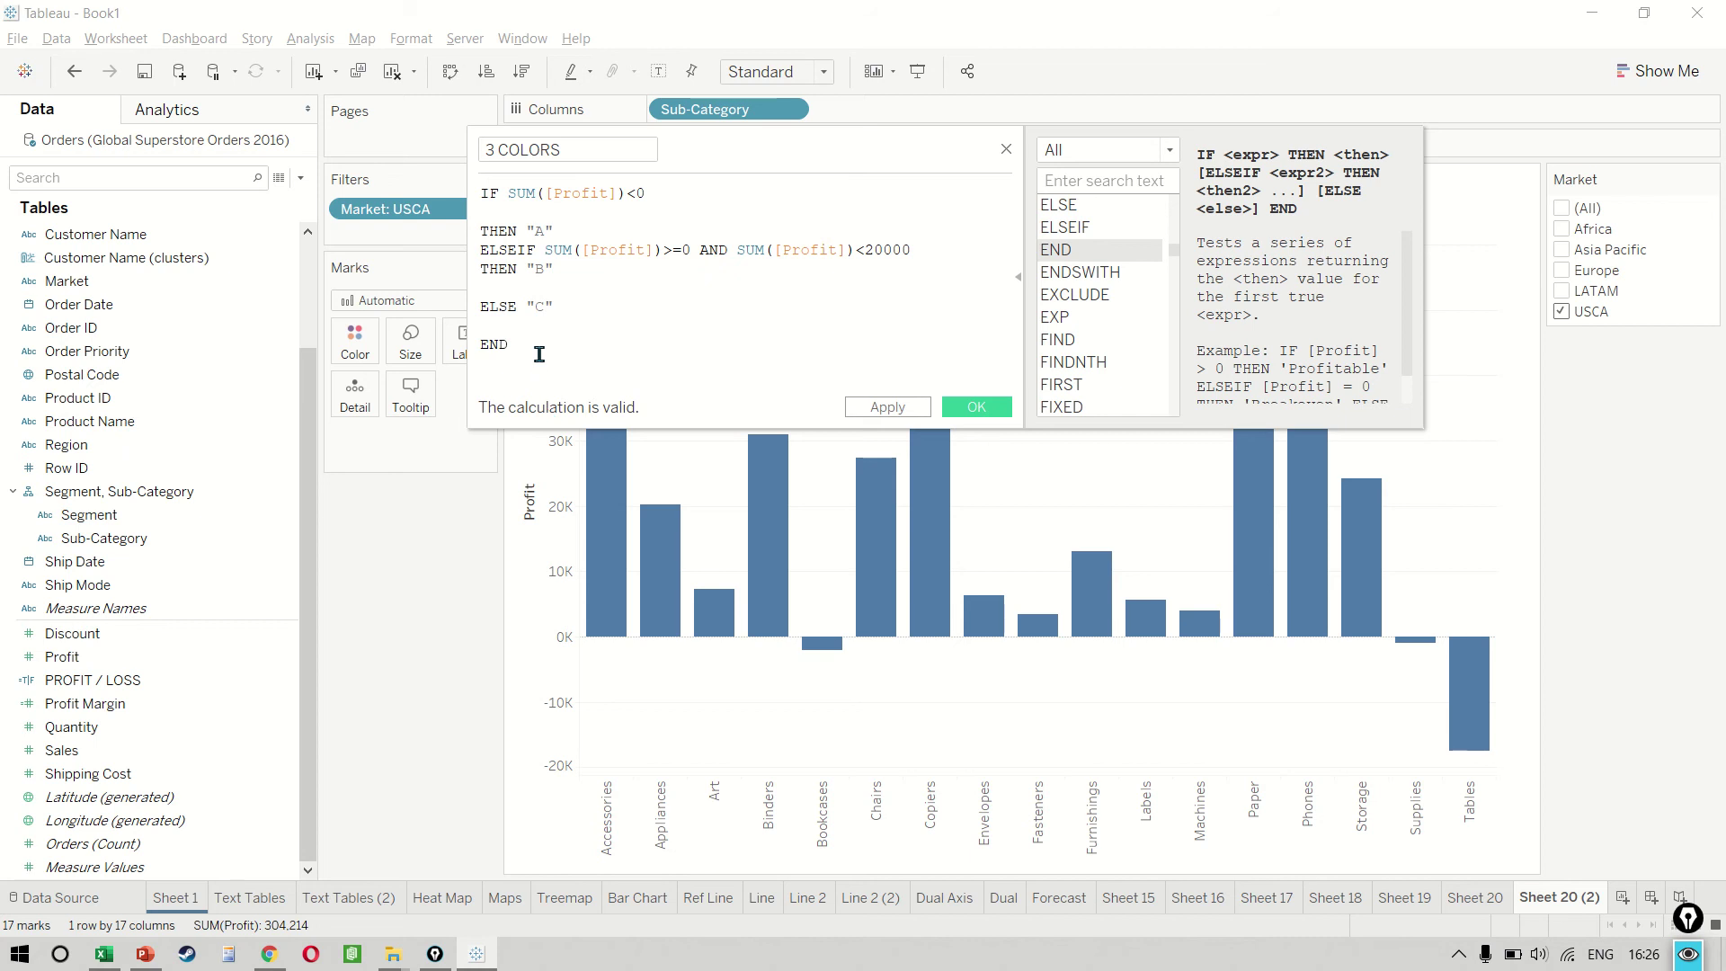
text(.)
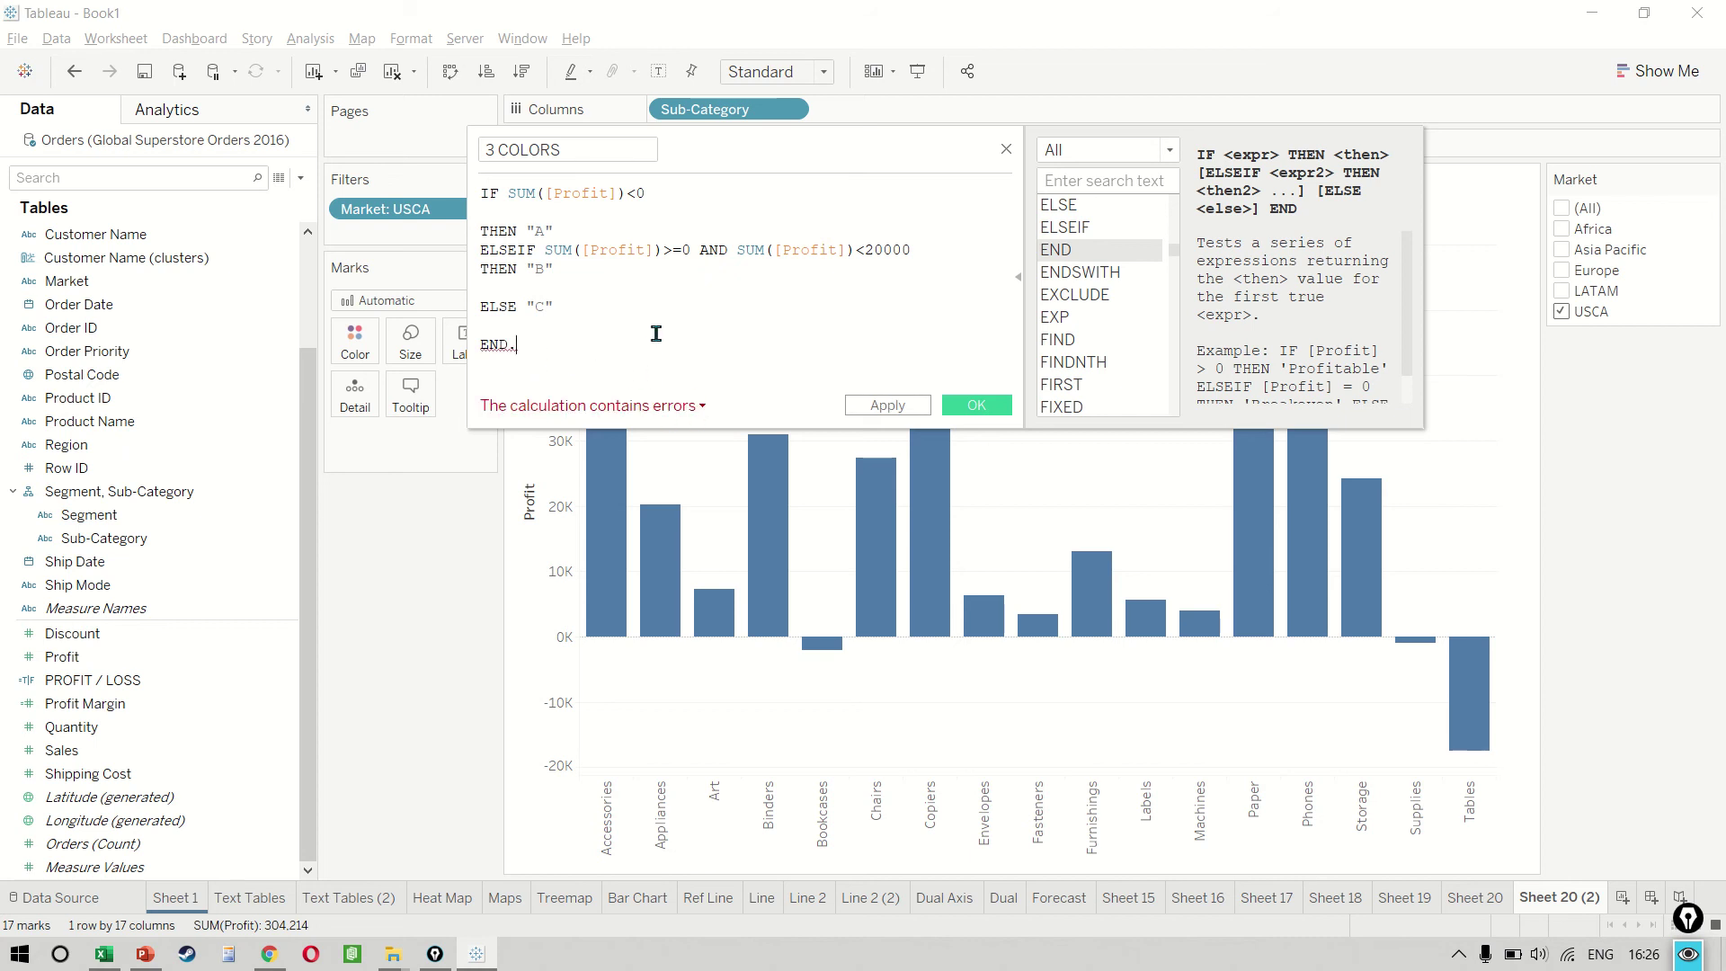
key(BackSpace)
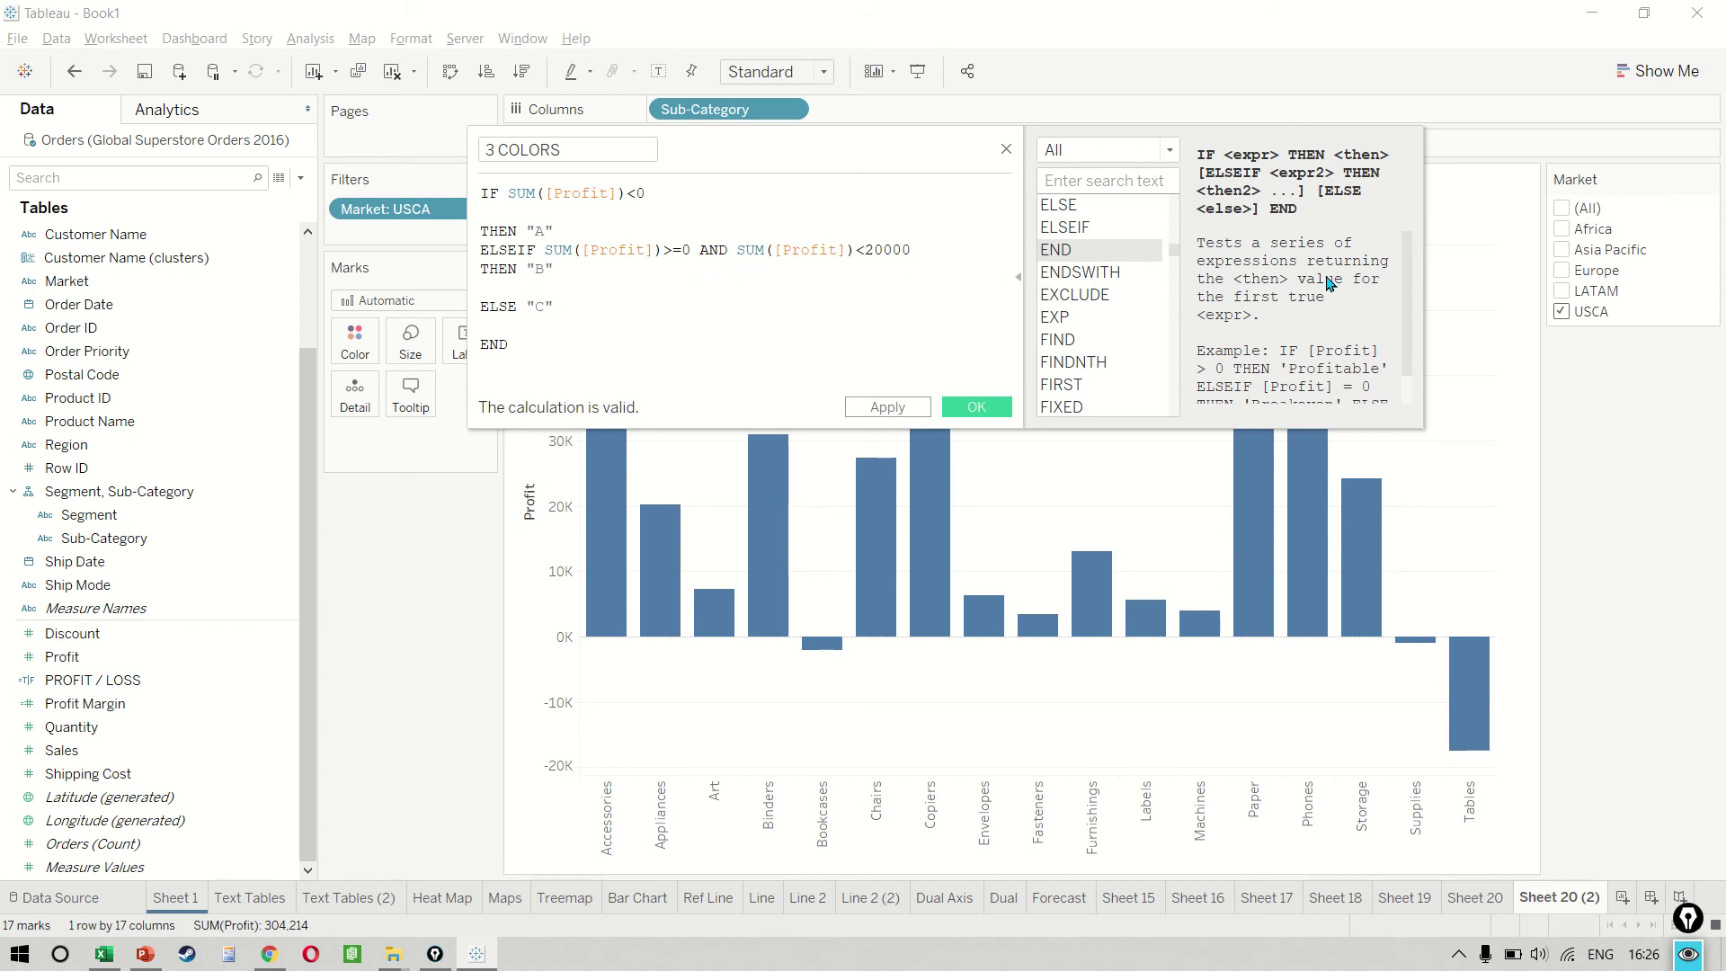
scroll(1323, 248, down, 1)
scroll(1325, 246, up, 1)
click(1020, 285)
click(1021, 284)
scroll(1092, 274, down, 8)
scroll(1097, 277, up, 2)
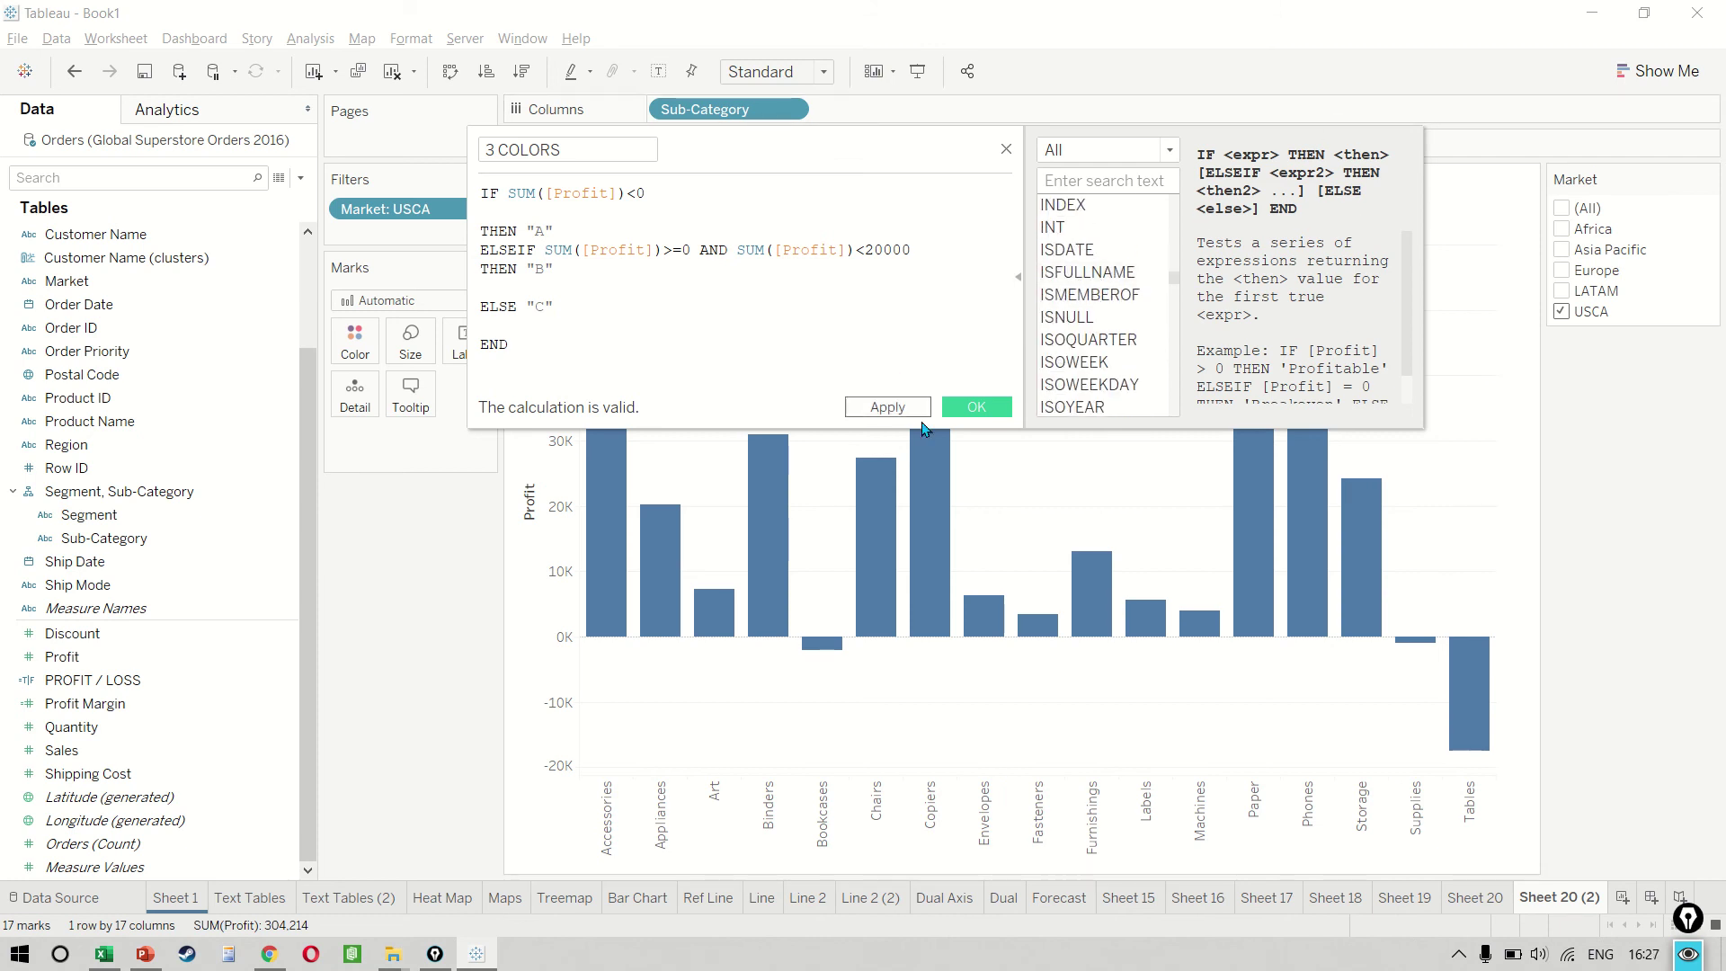
Save the 3 COLORS calculated field and use it to color the profit bars.
click(960, 407)
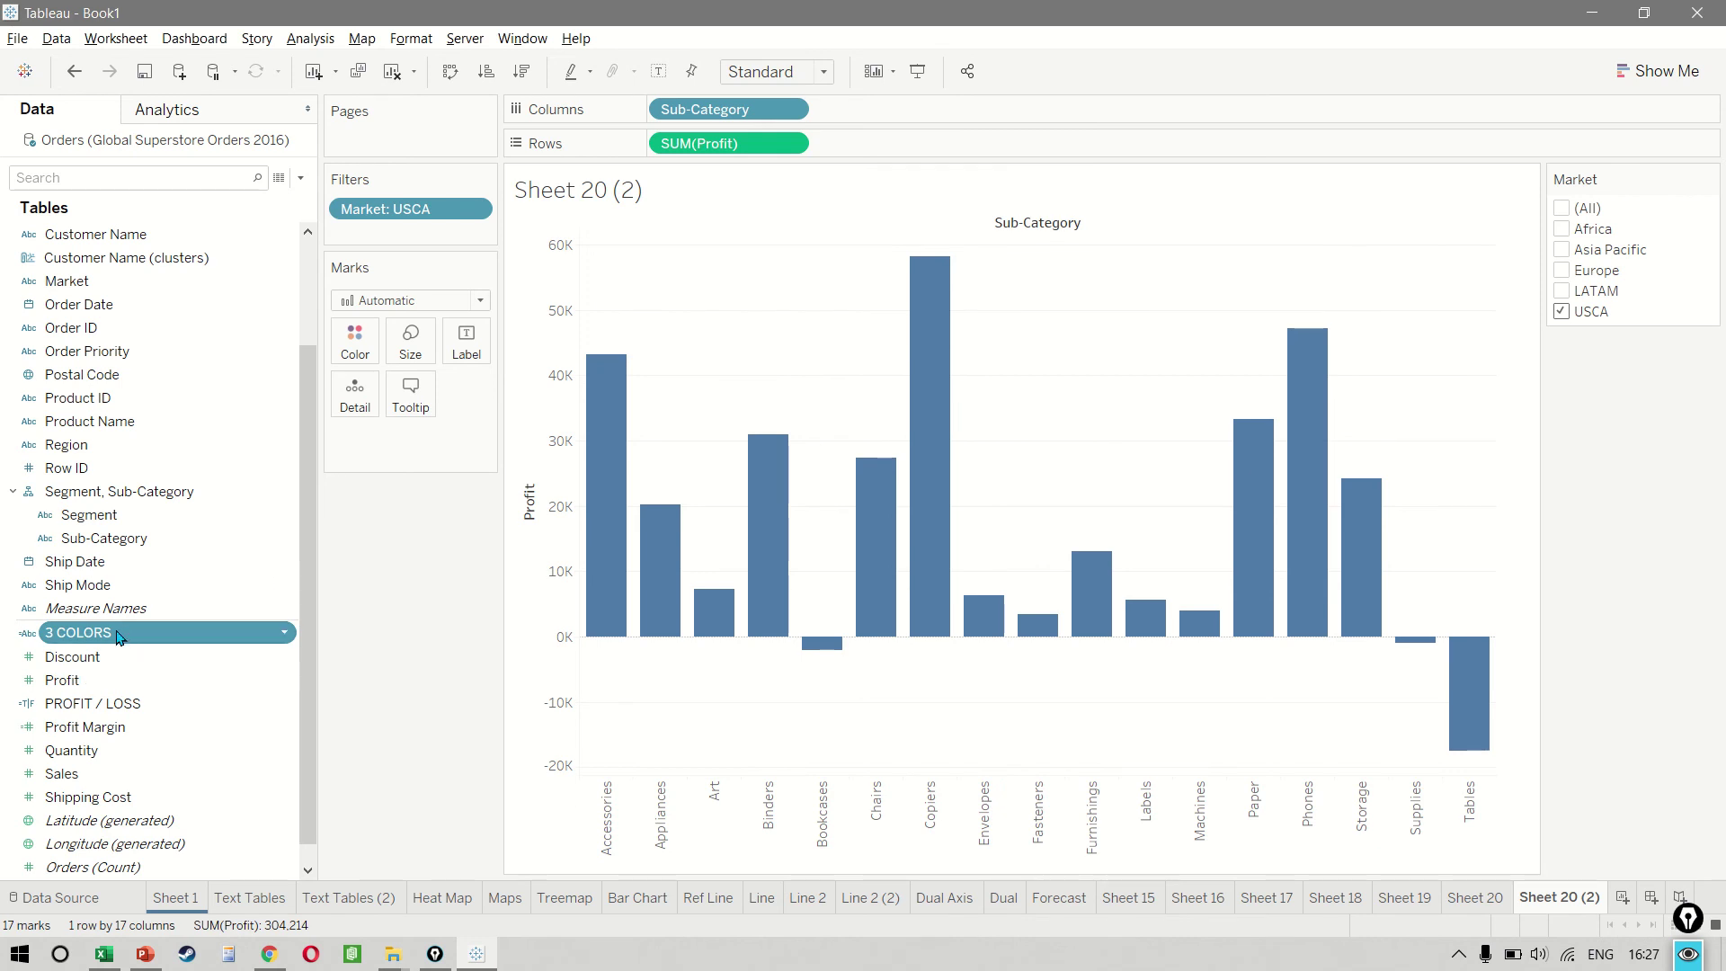
drag(124, 632, 355, 358)
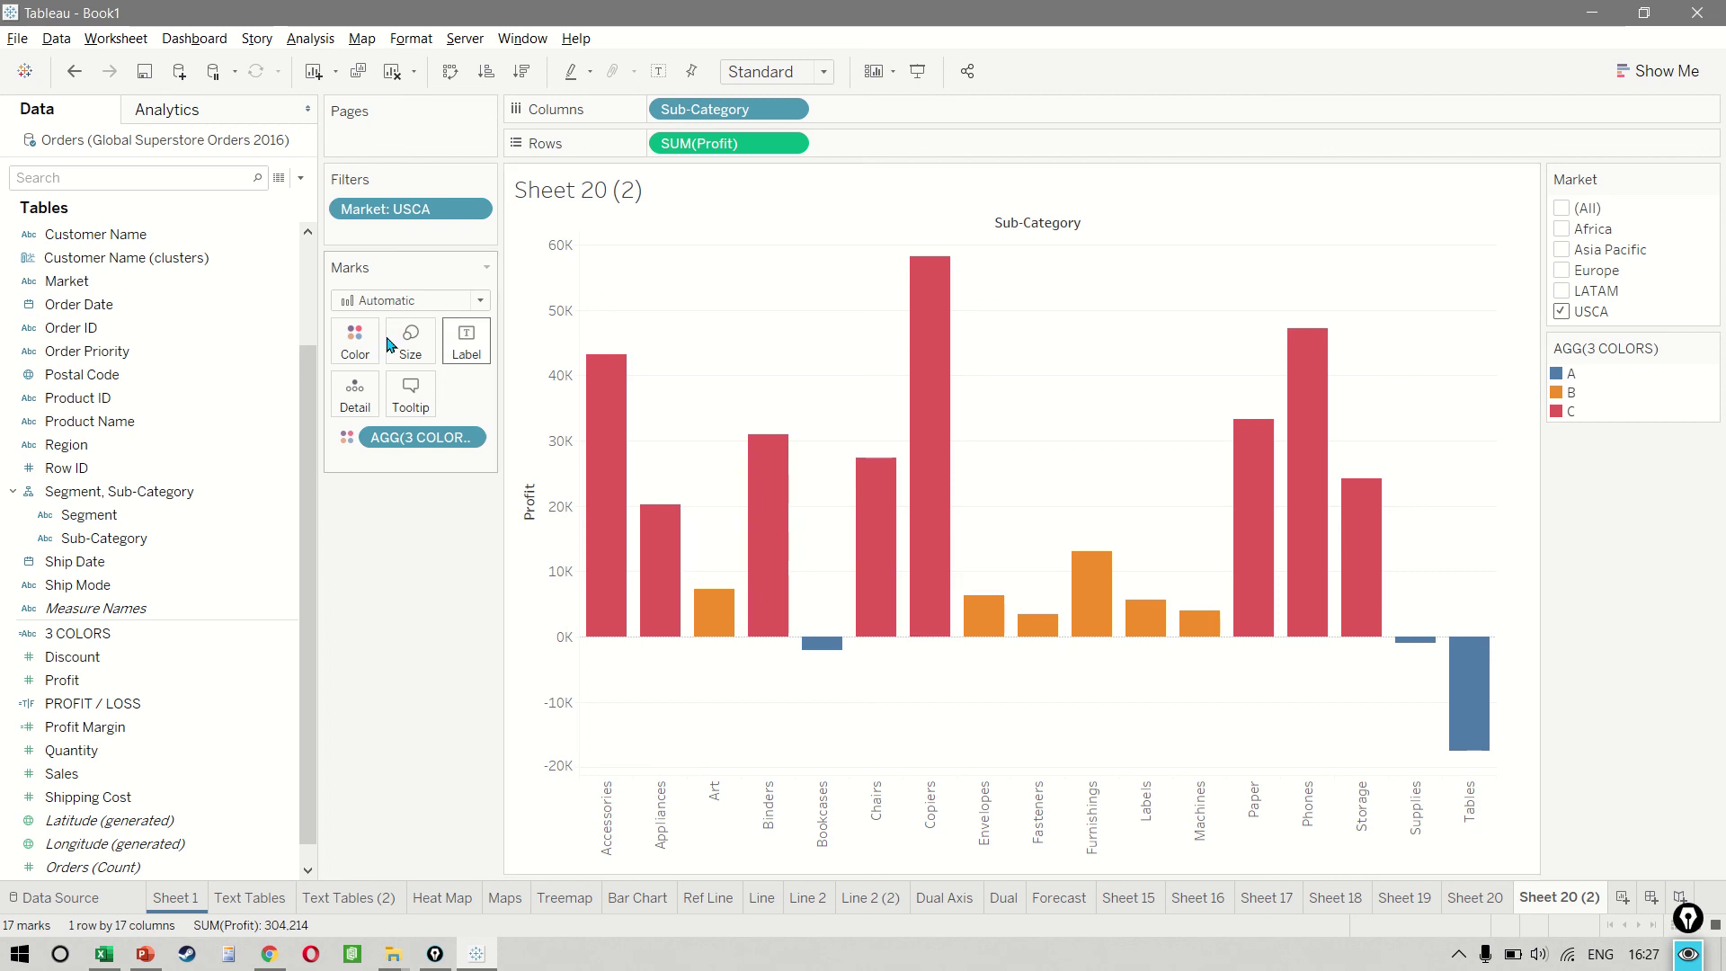
Recolor the 3 COLORS groups on the profit bars: A red, B yellow and C green, and apply the colors.
click(355, 340)
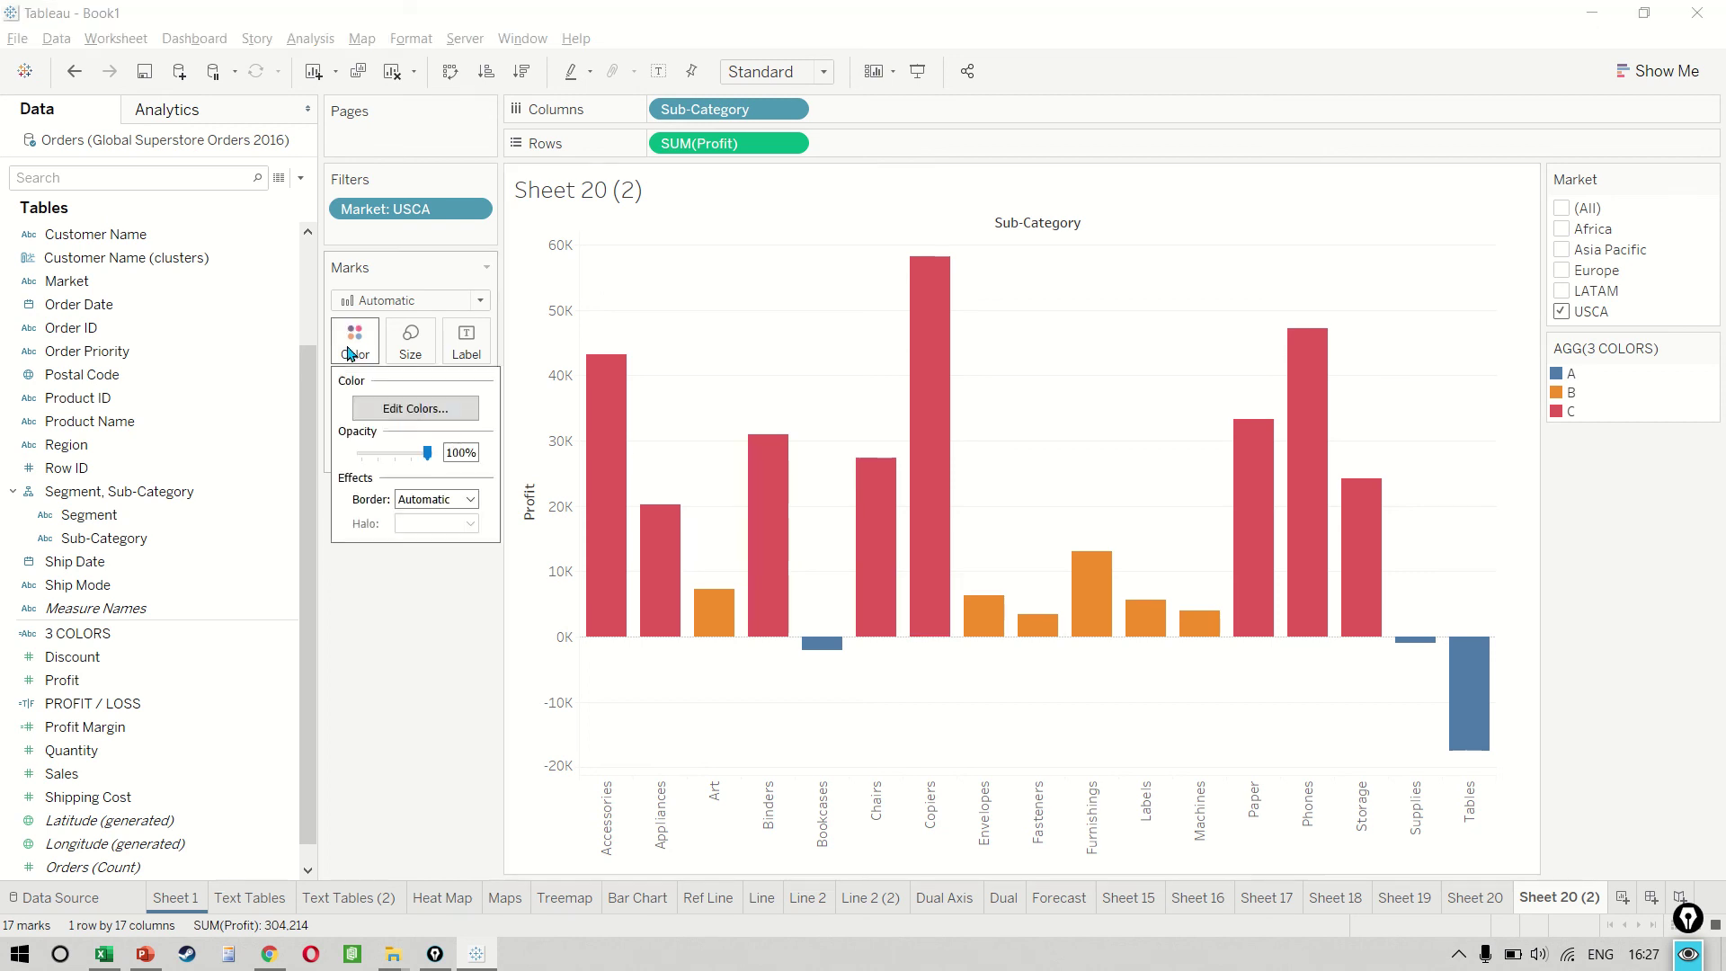
click(416, 409)
drag(695, 281, 1208, 182)
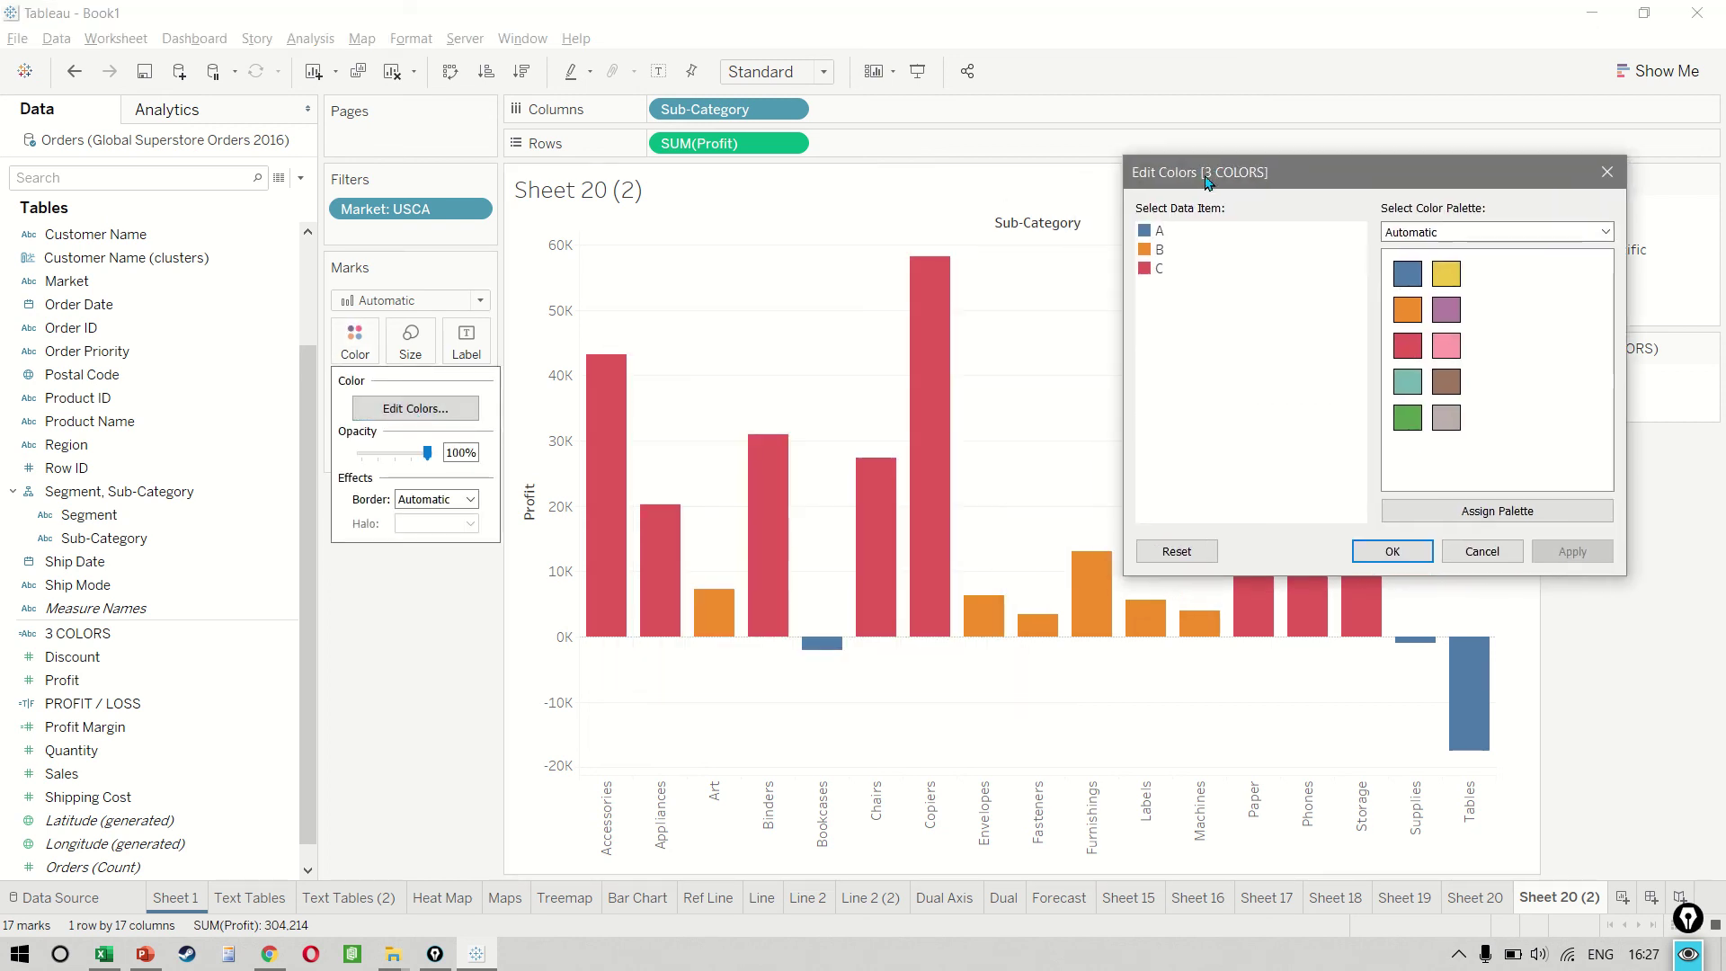
click(1160, 231)
click(1408, 346)
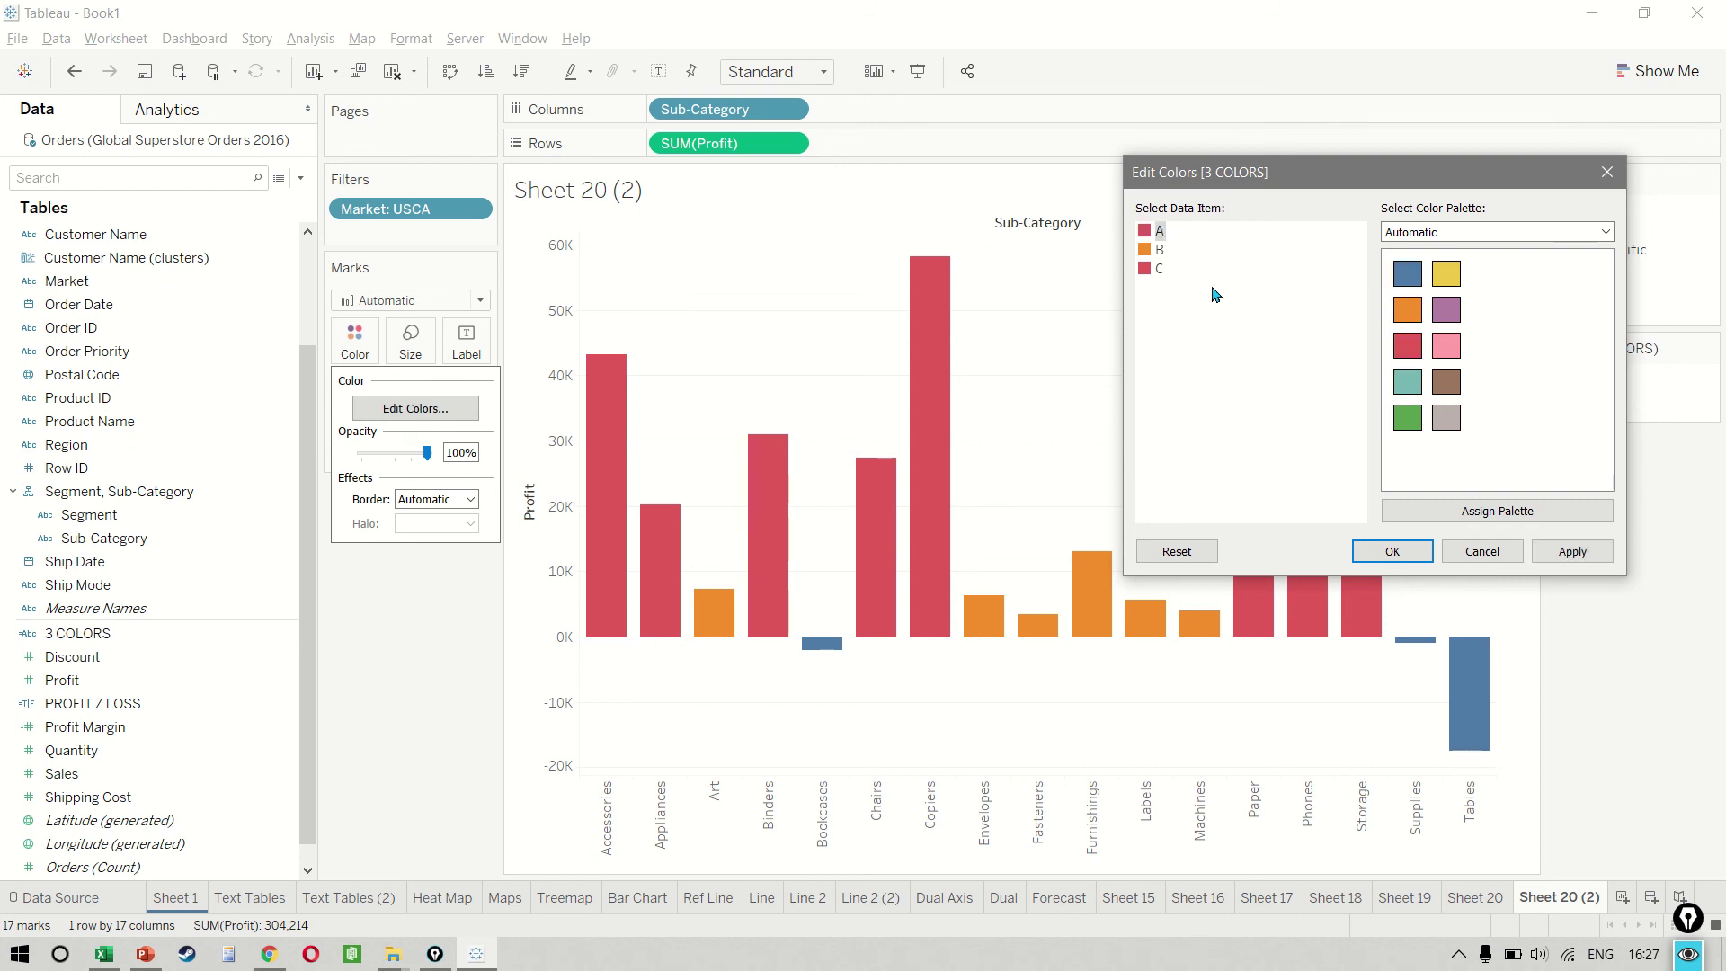
click(1157, 250)
click(1446, 273)
click(1157, 273)
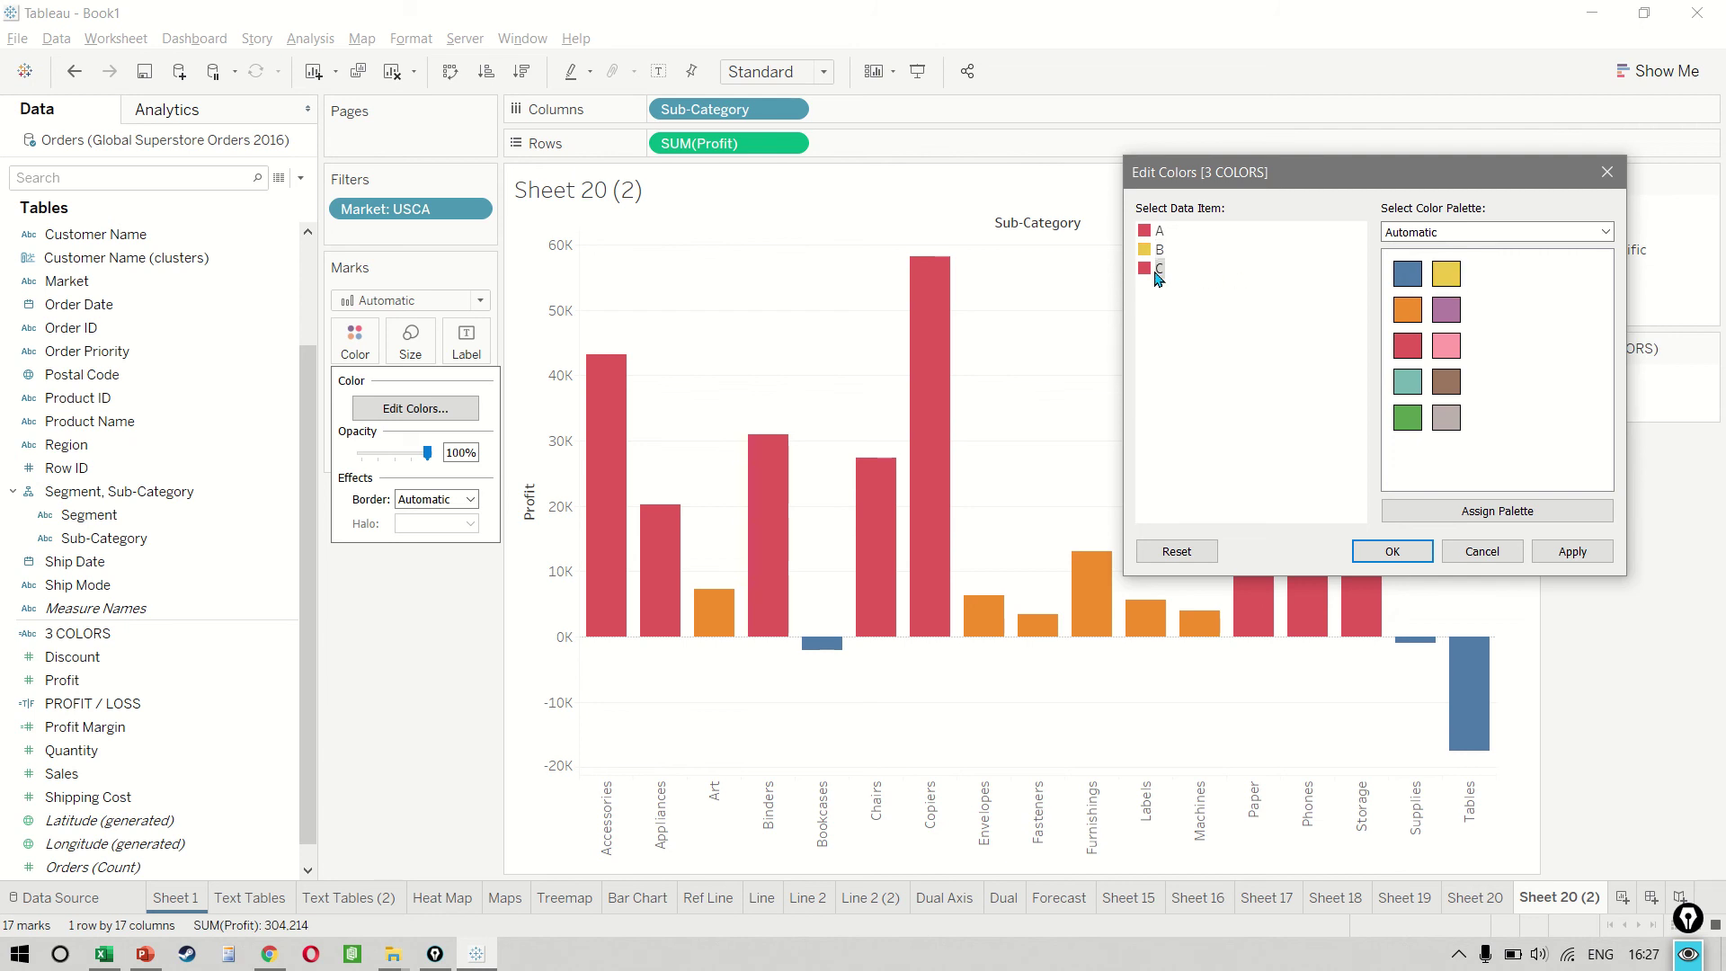
click(1408, 417)
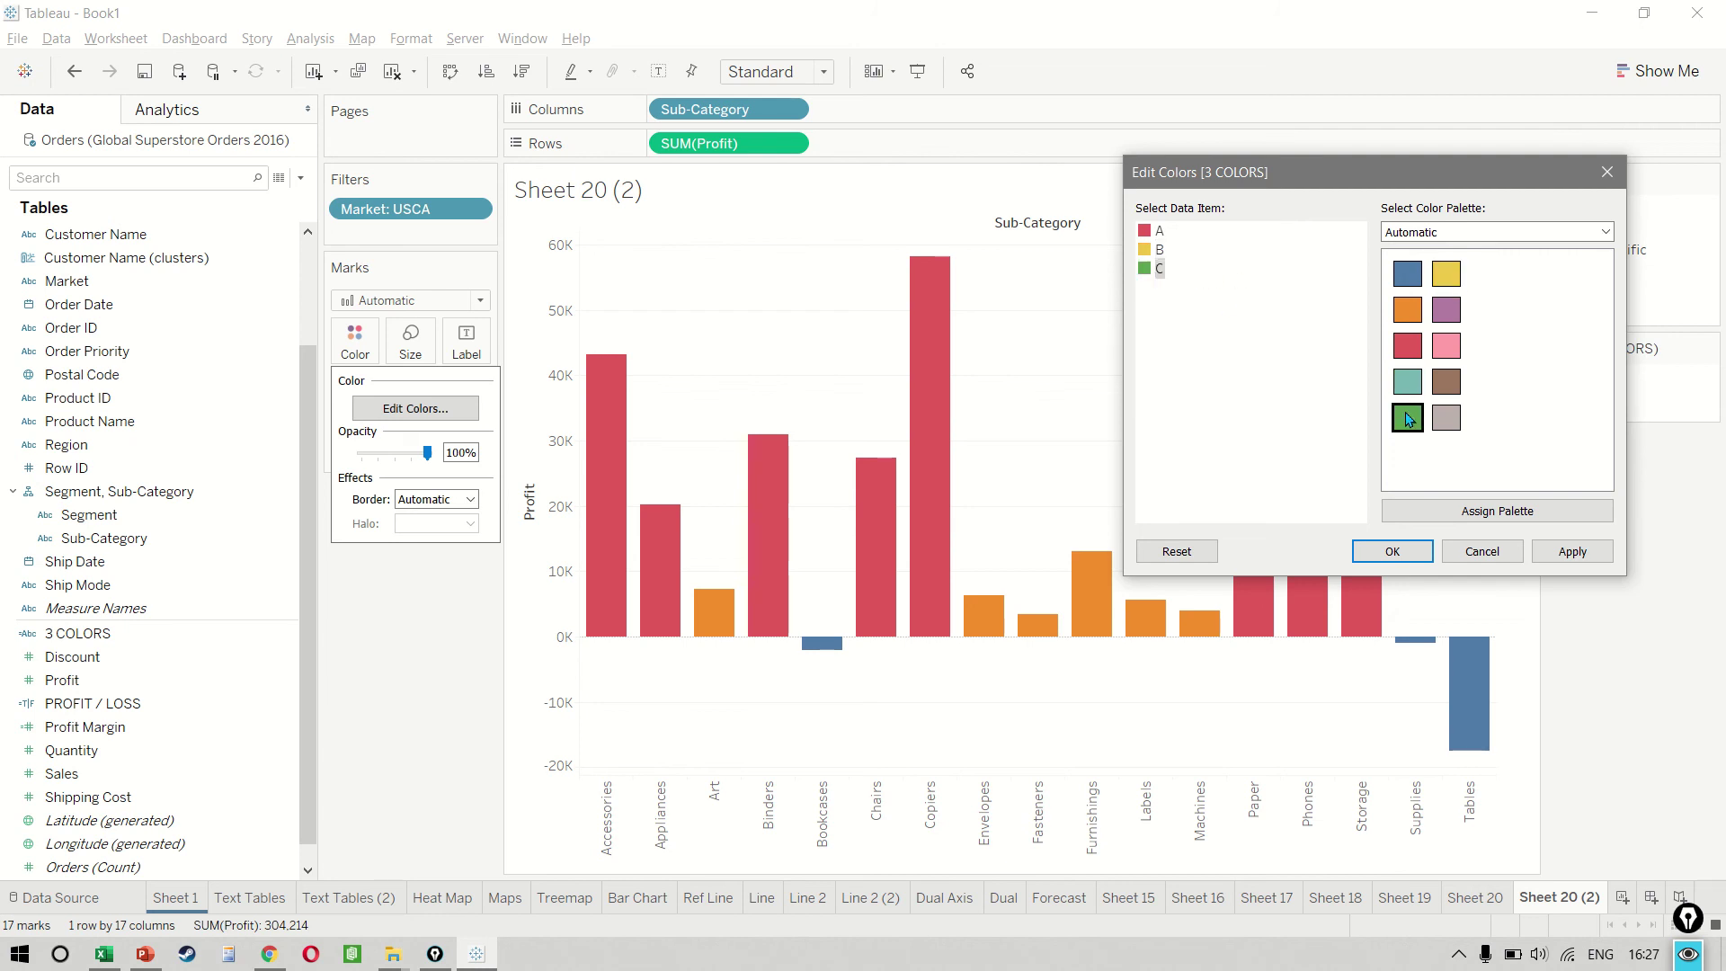
click(1572, 551)
click(1392, 551)
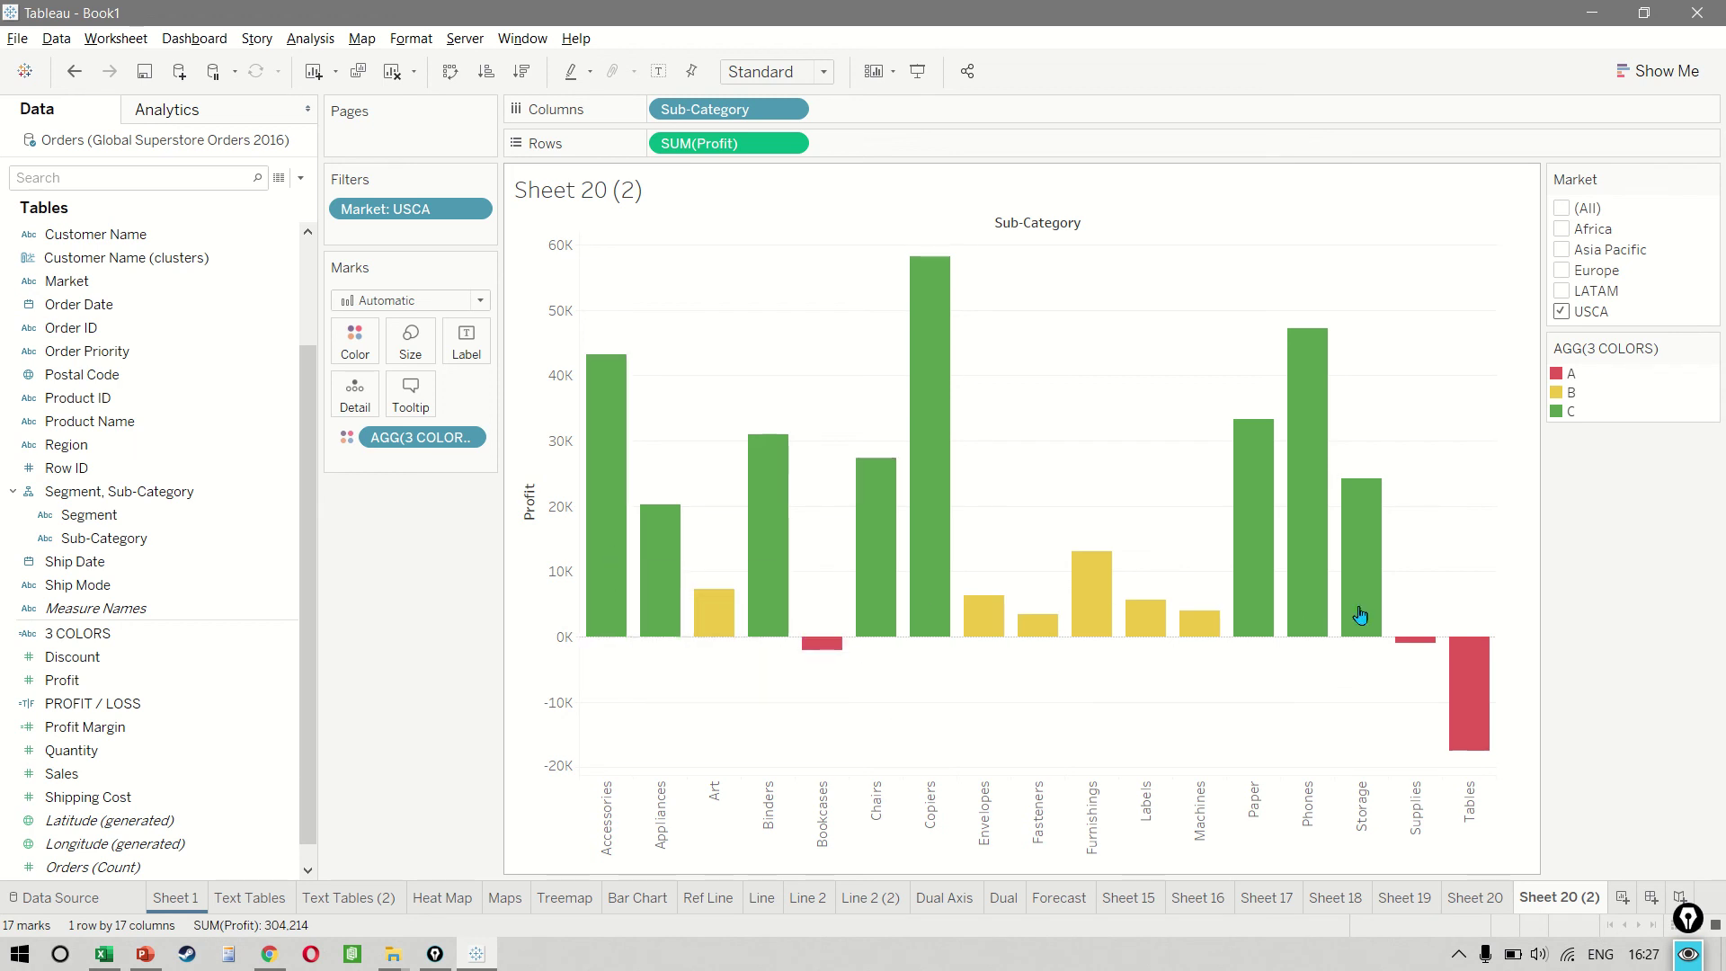
Clear USCA from the Market filter and view LATAM, Europe, Asia Pacific and Africa one at a time, clearing each again.
click(1561, 311)
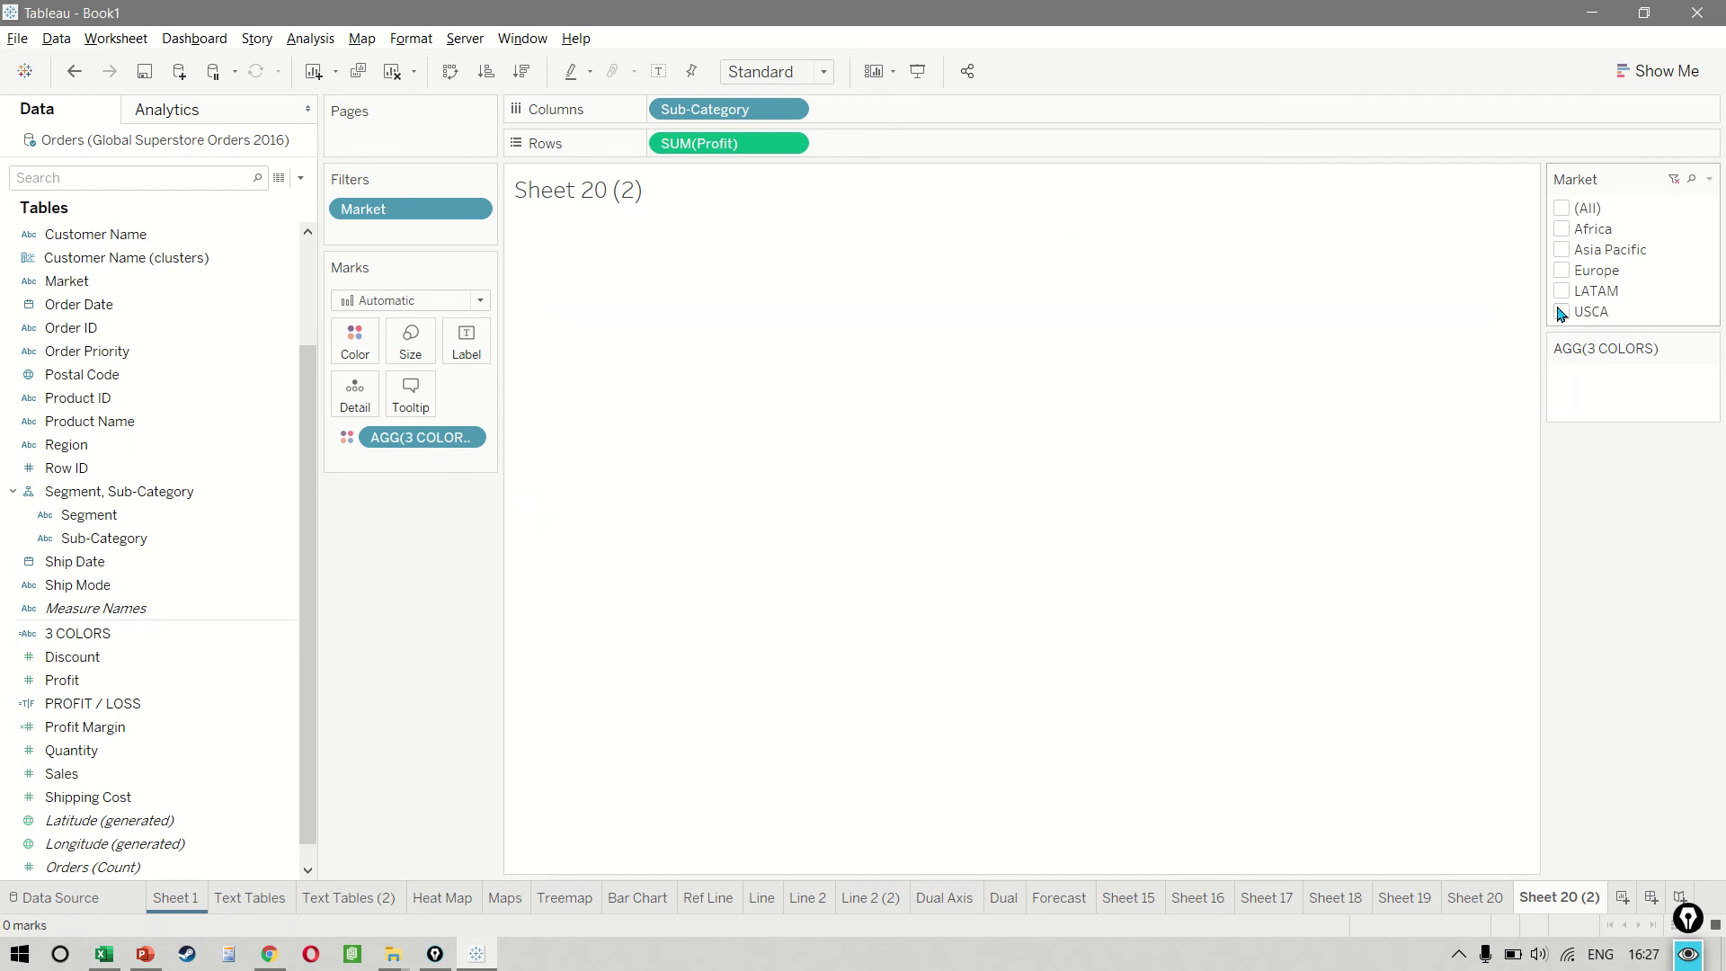
click(1561, 292)
click(1561, 291)
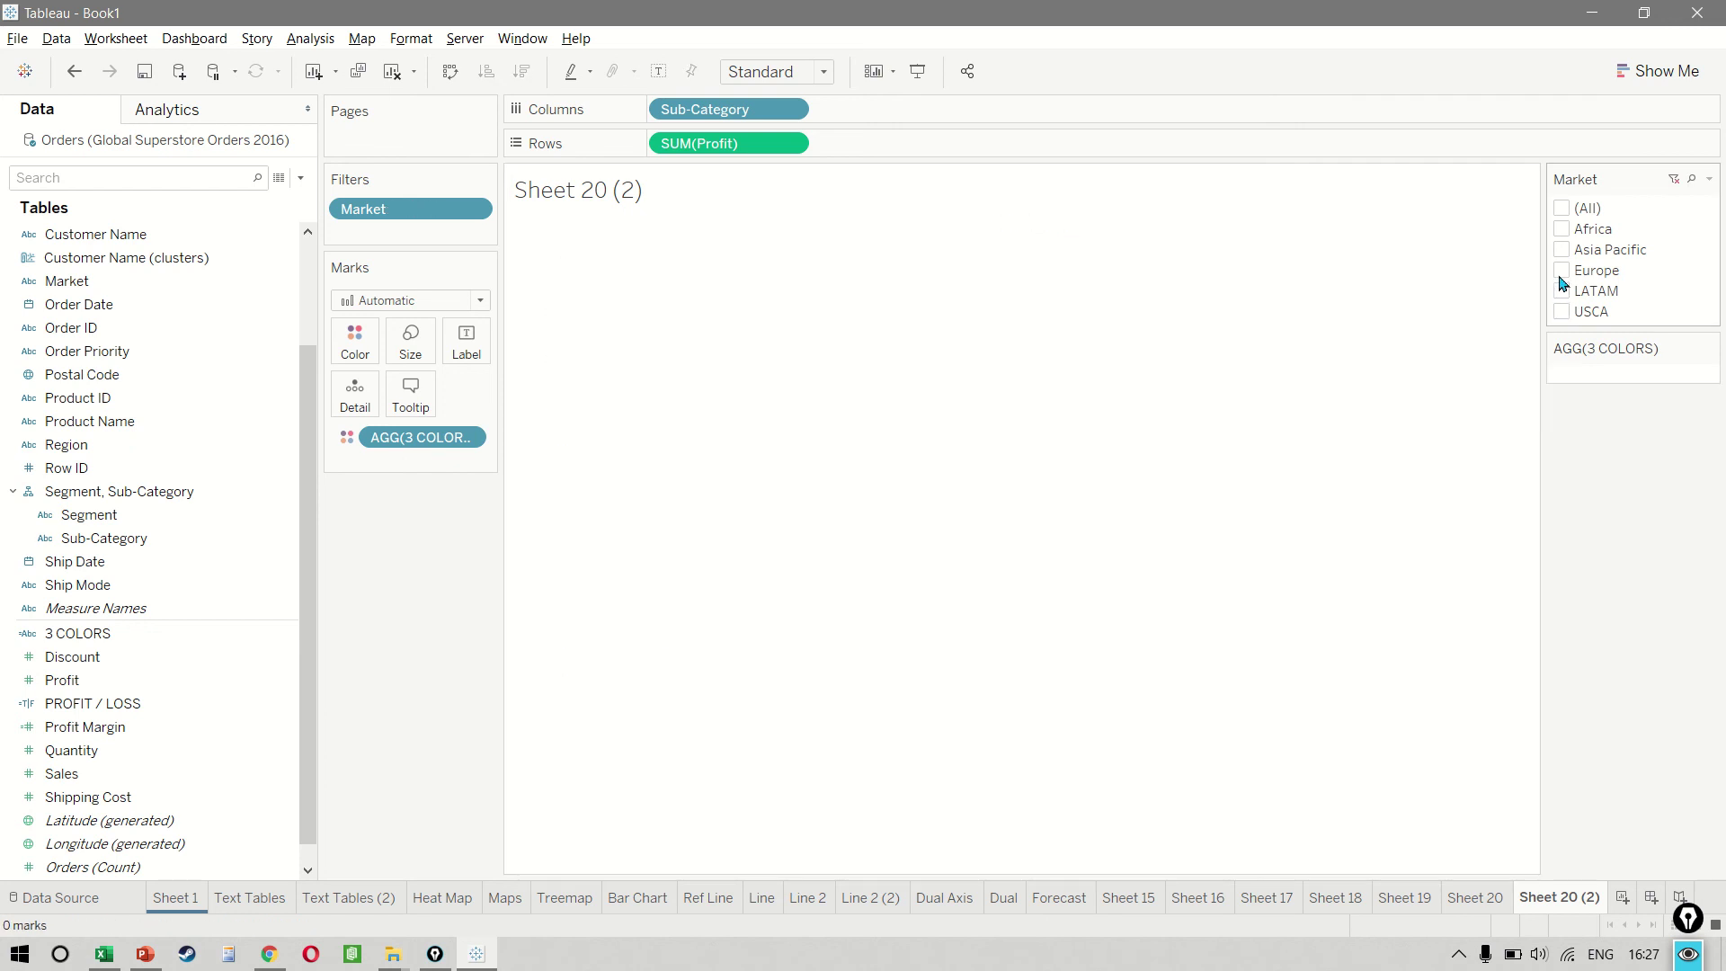
click(1561, 270)
click(1560, 270)
click(1562, 249)
click(1562, 250)
click(1562, 230)
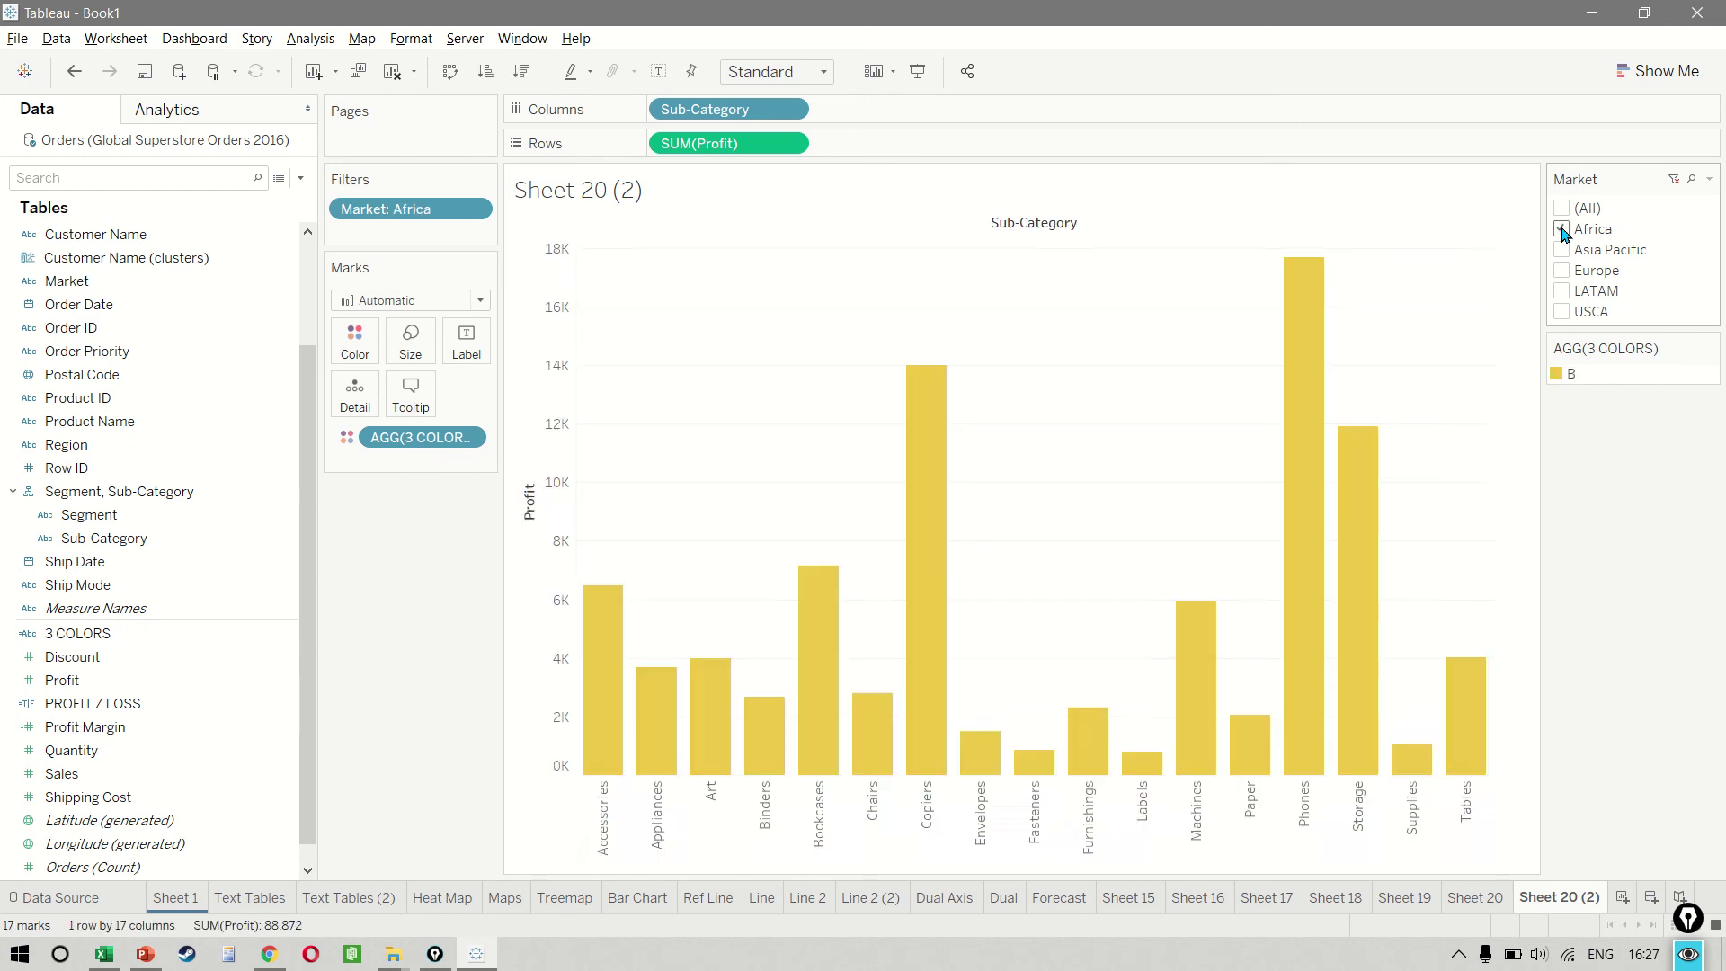
click(1562, 229)
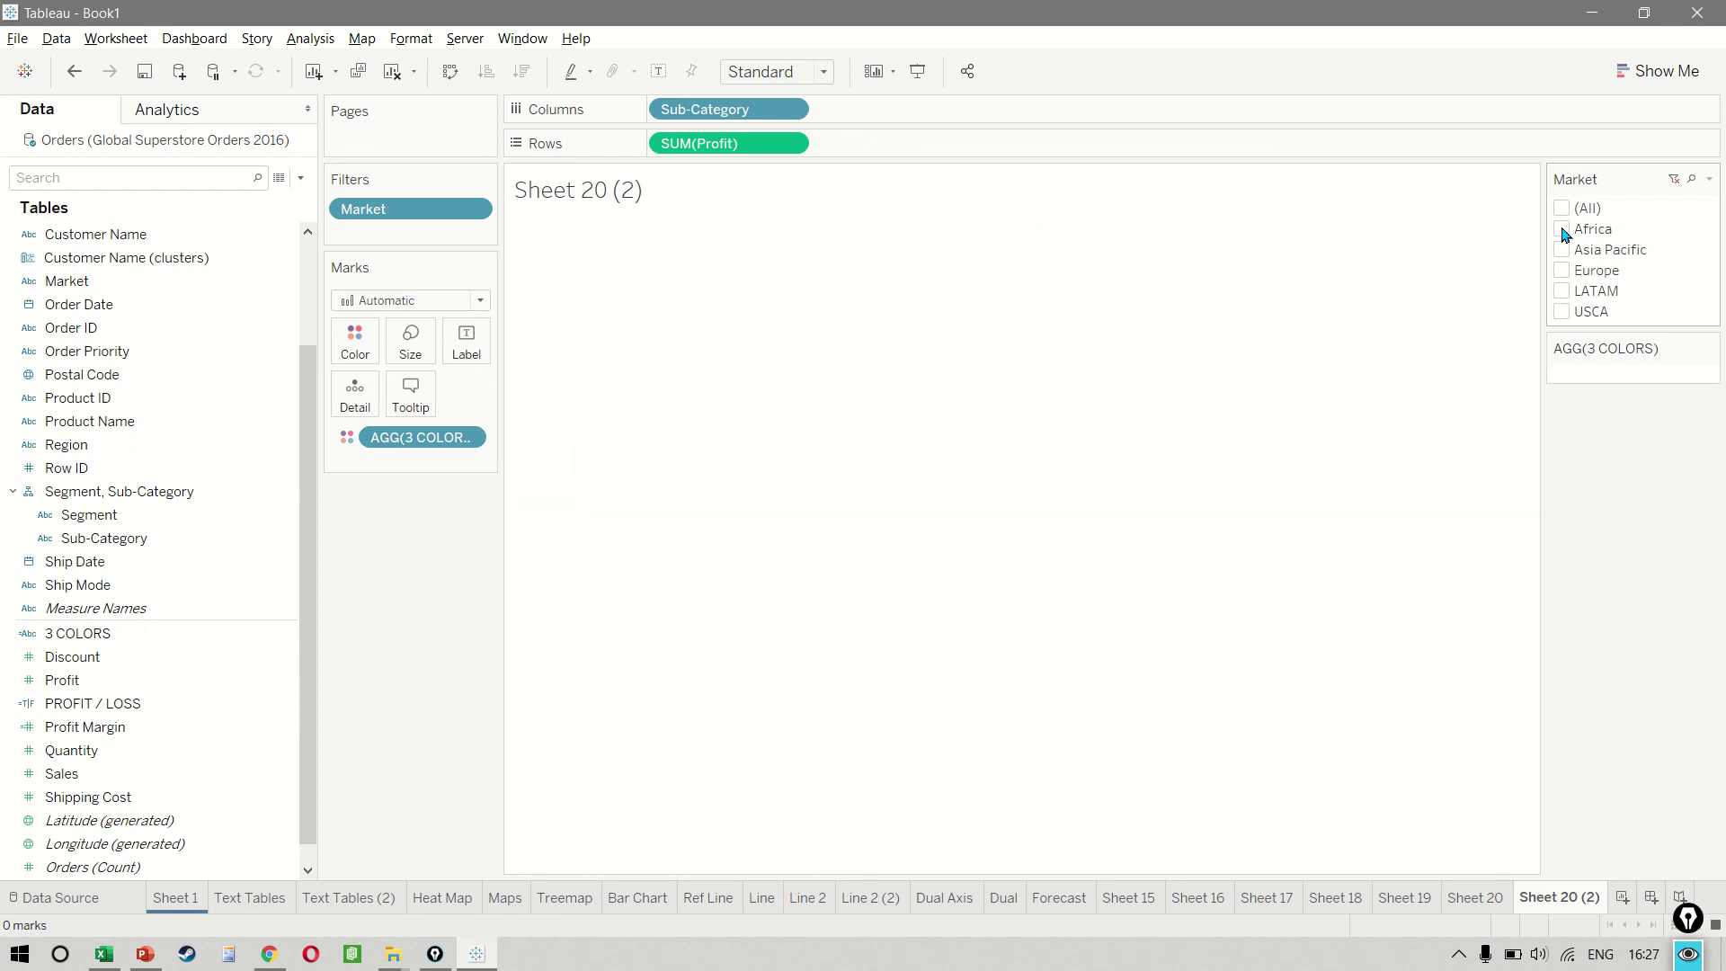
Change the Market filter control to a single-value dropdown.
click(1708, 179)
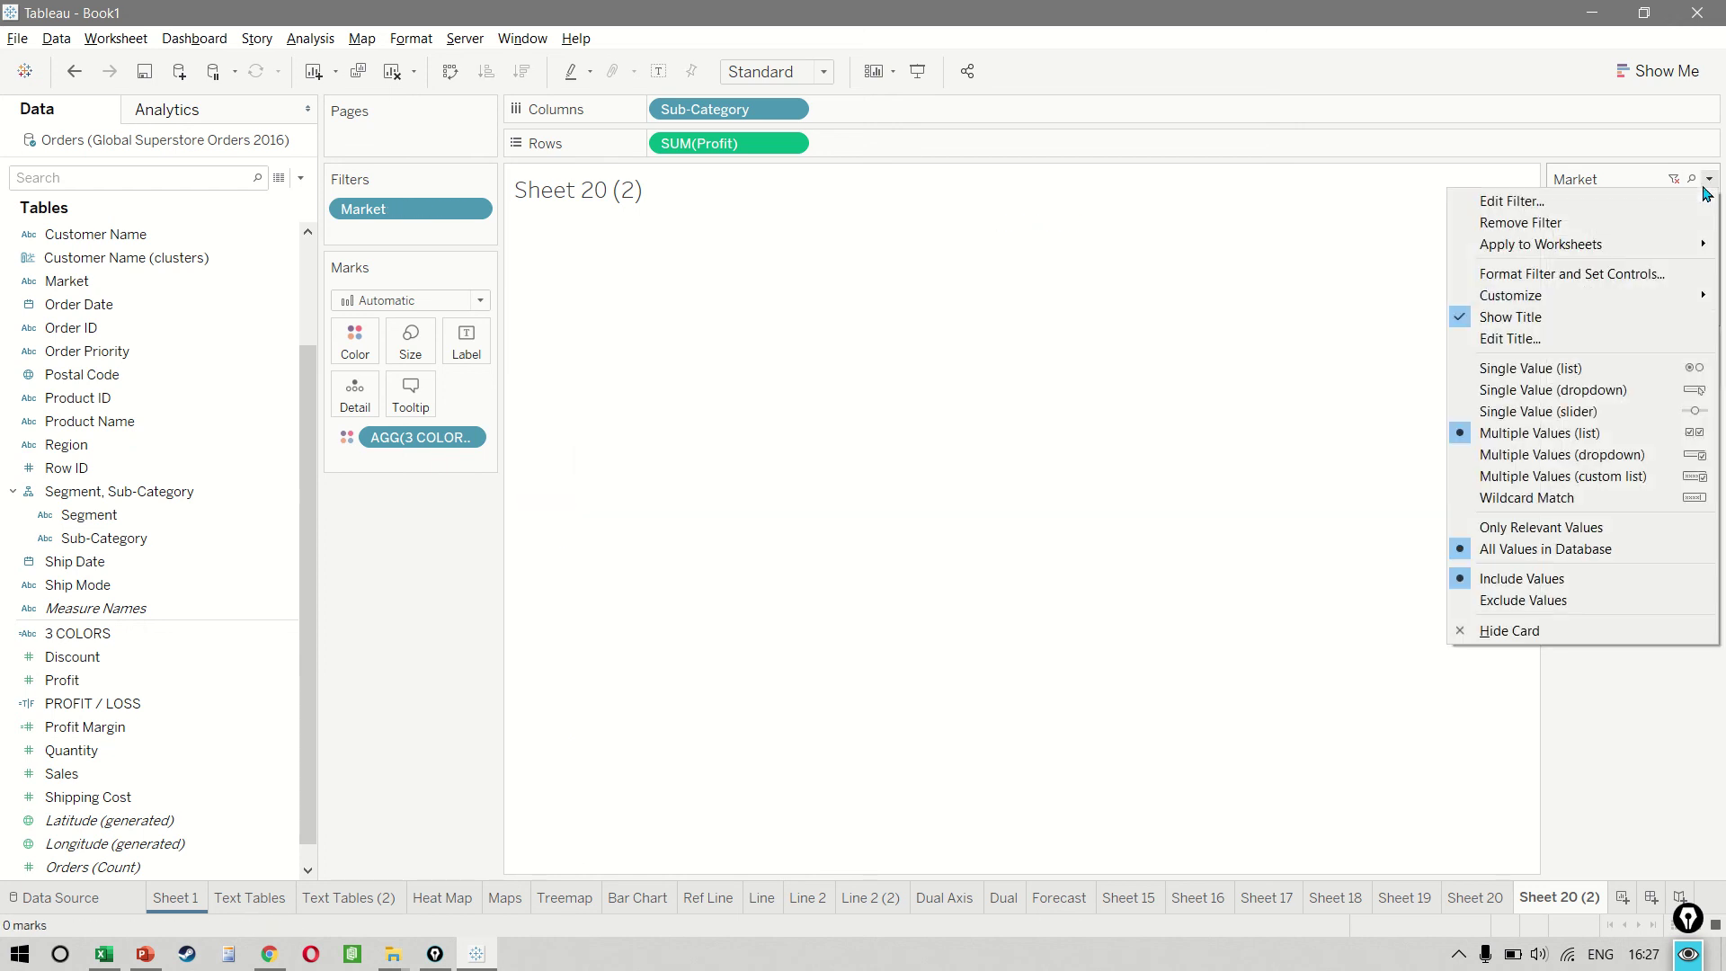
click(1575, 403)
Turn on the workbook's default animations and close the animation settings.
click(522, 38)
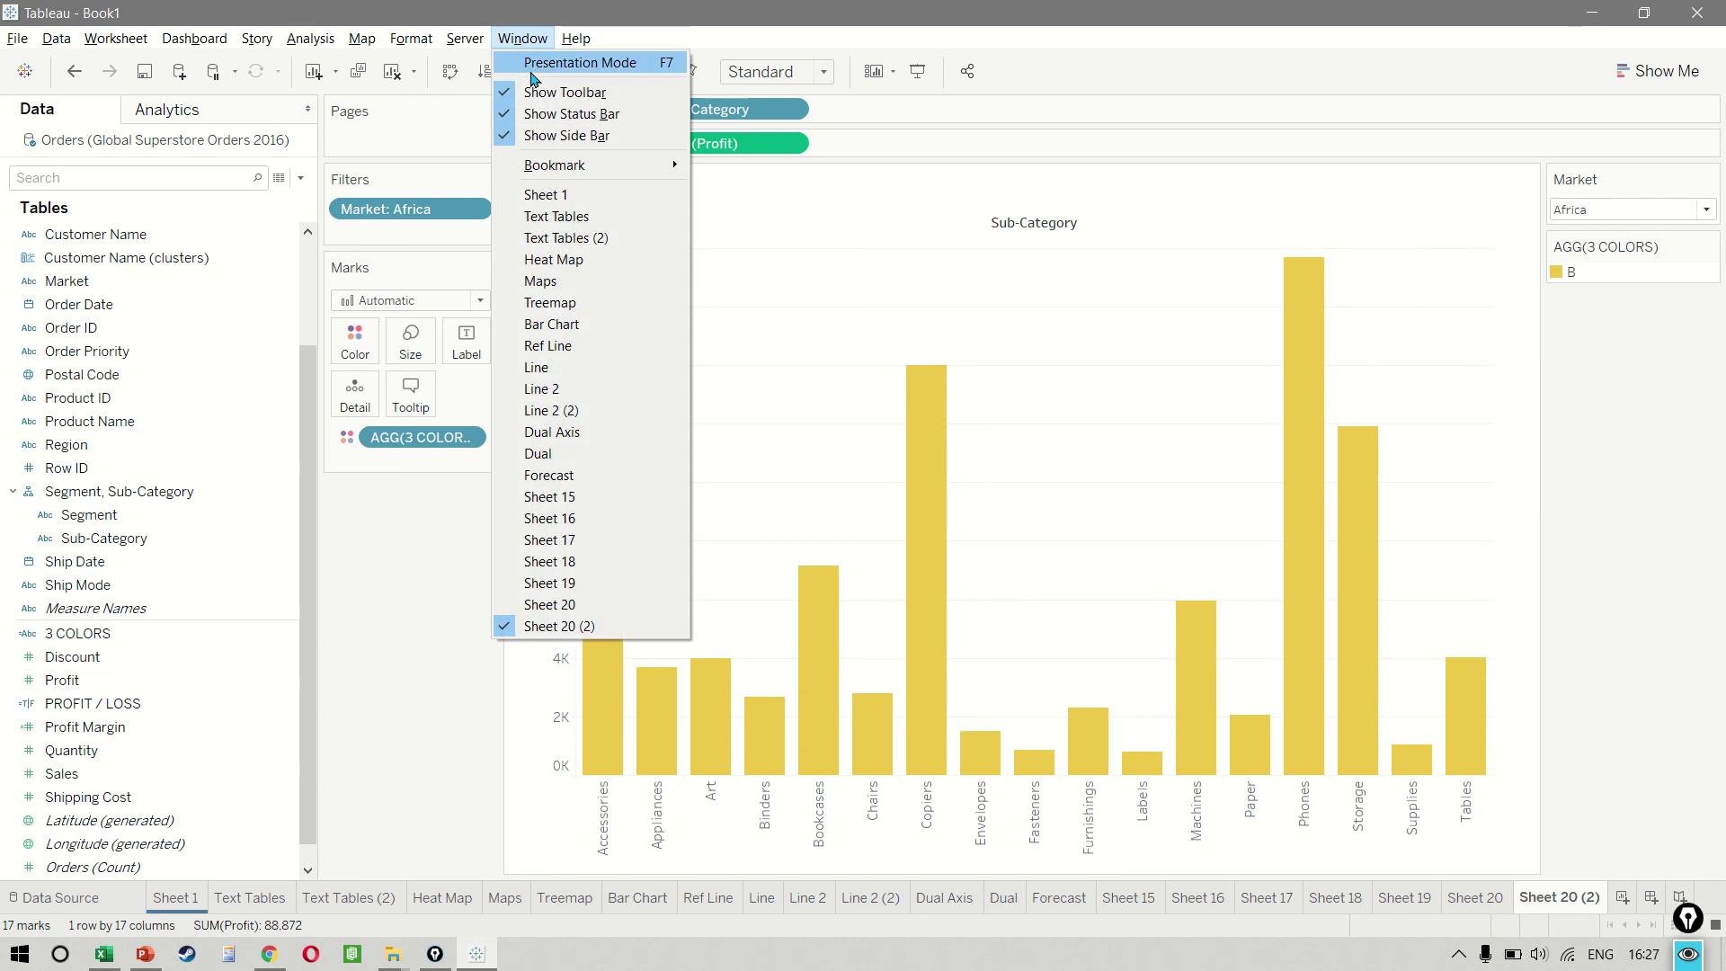
mouse_move(413, 40)
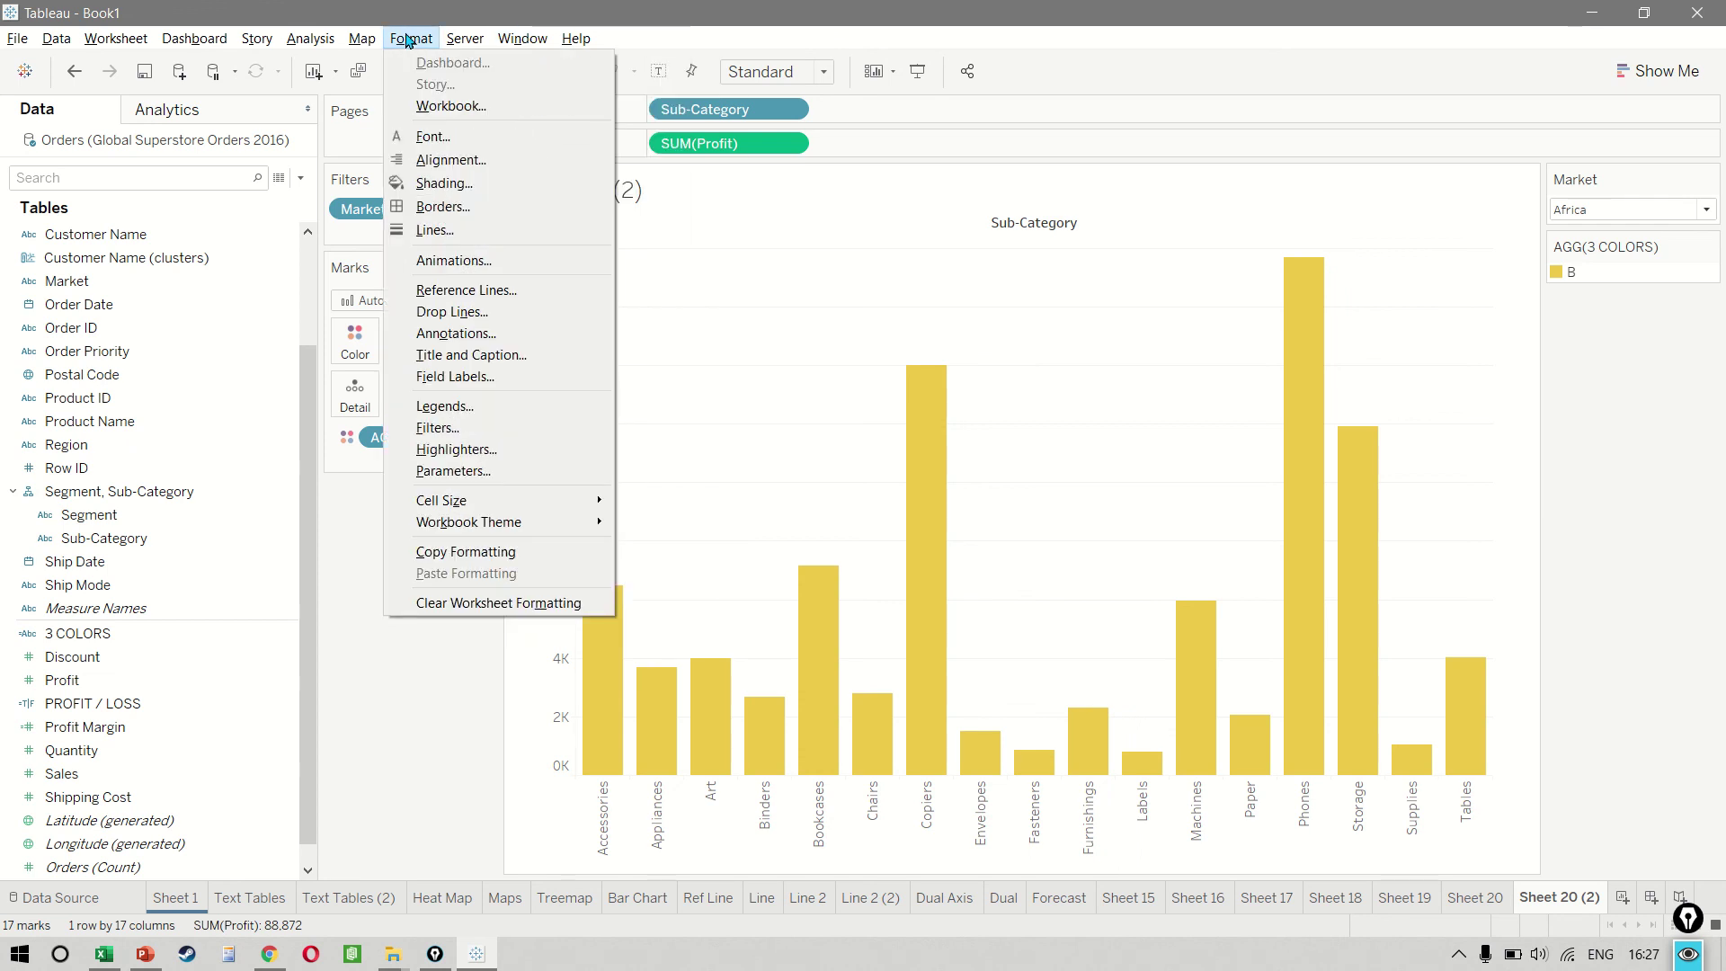
click(455, 259)
click(120, 197)
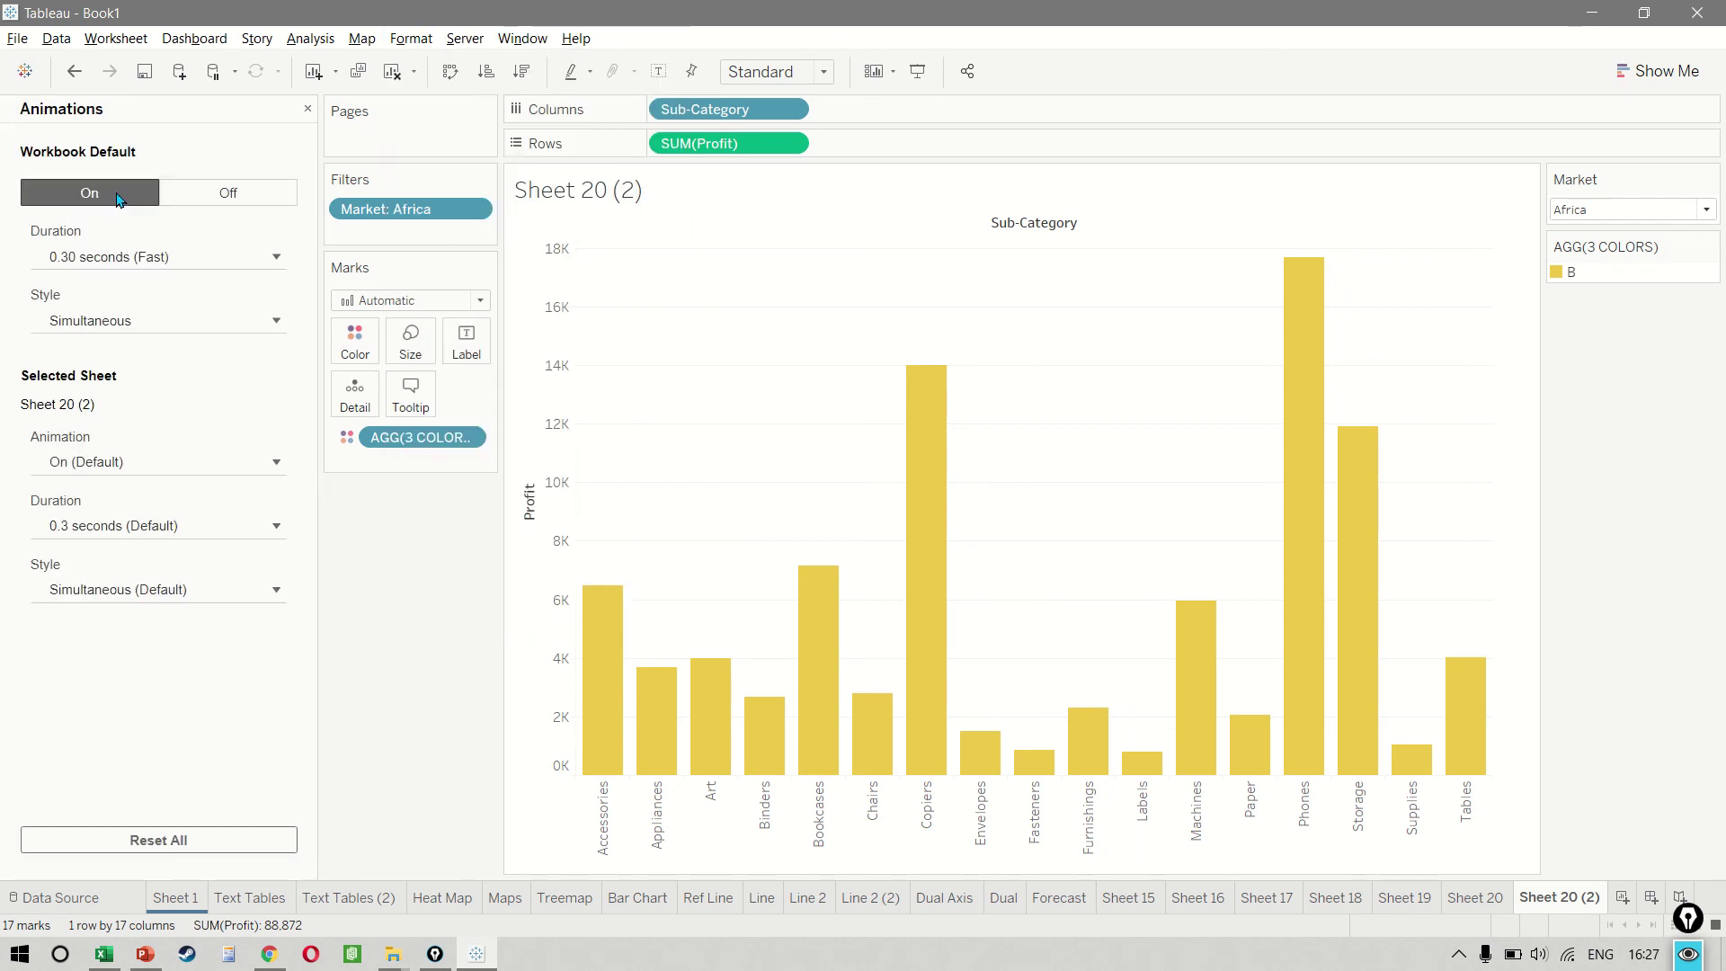
click(307, 109)
Compare the colored profit bars by filtering Market to Asia Pacific, Europe, LATAM, Africa and finally all markets.
click(1706, 210)
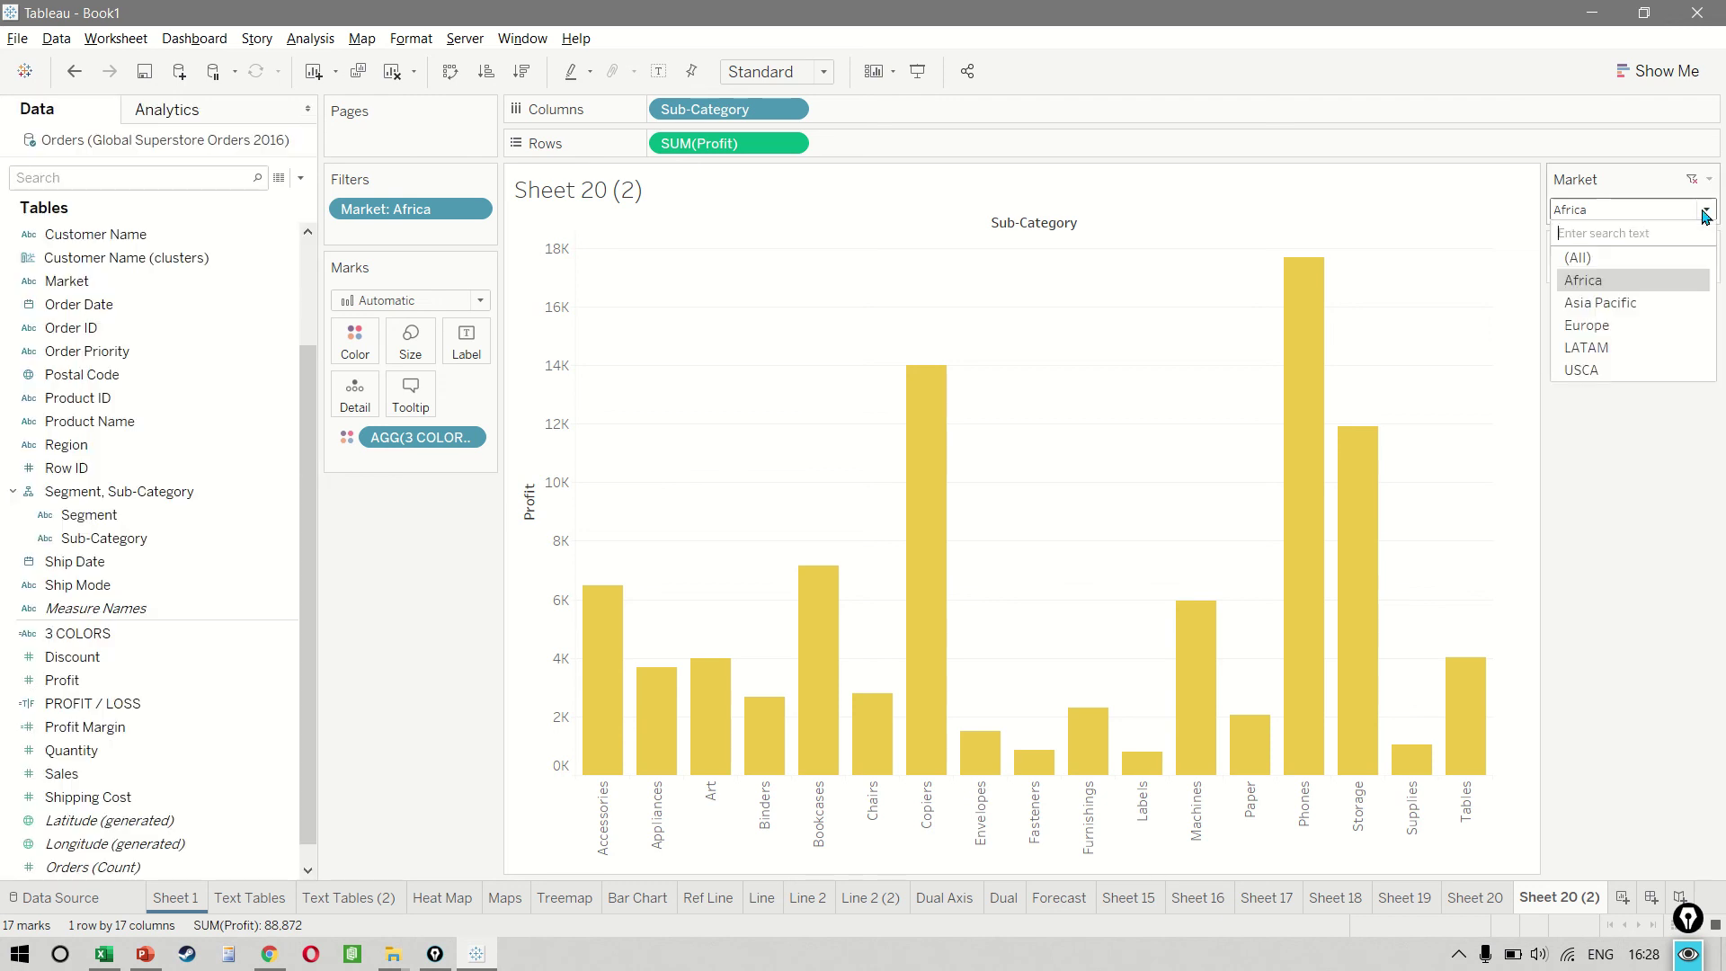
click(1650, 302)
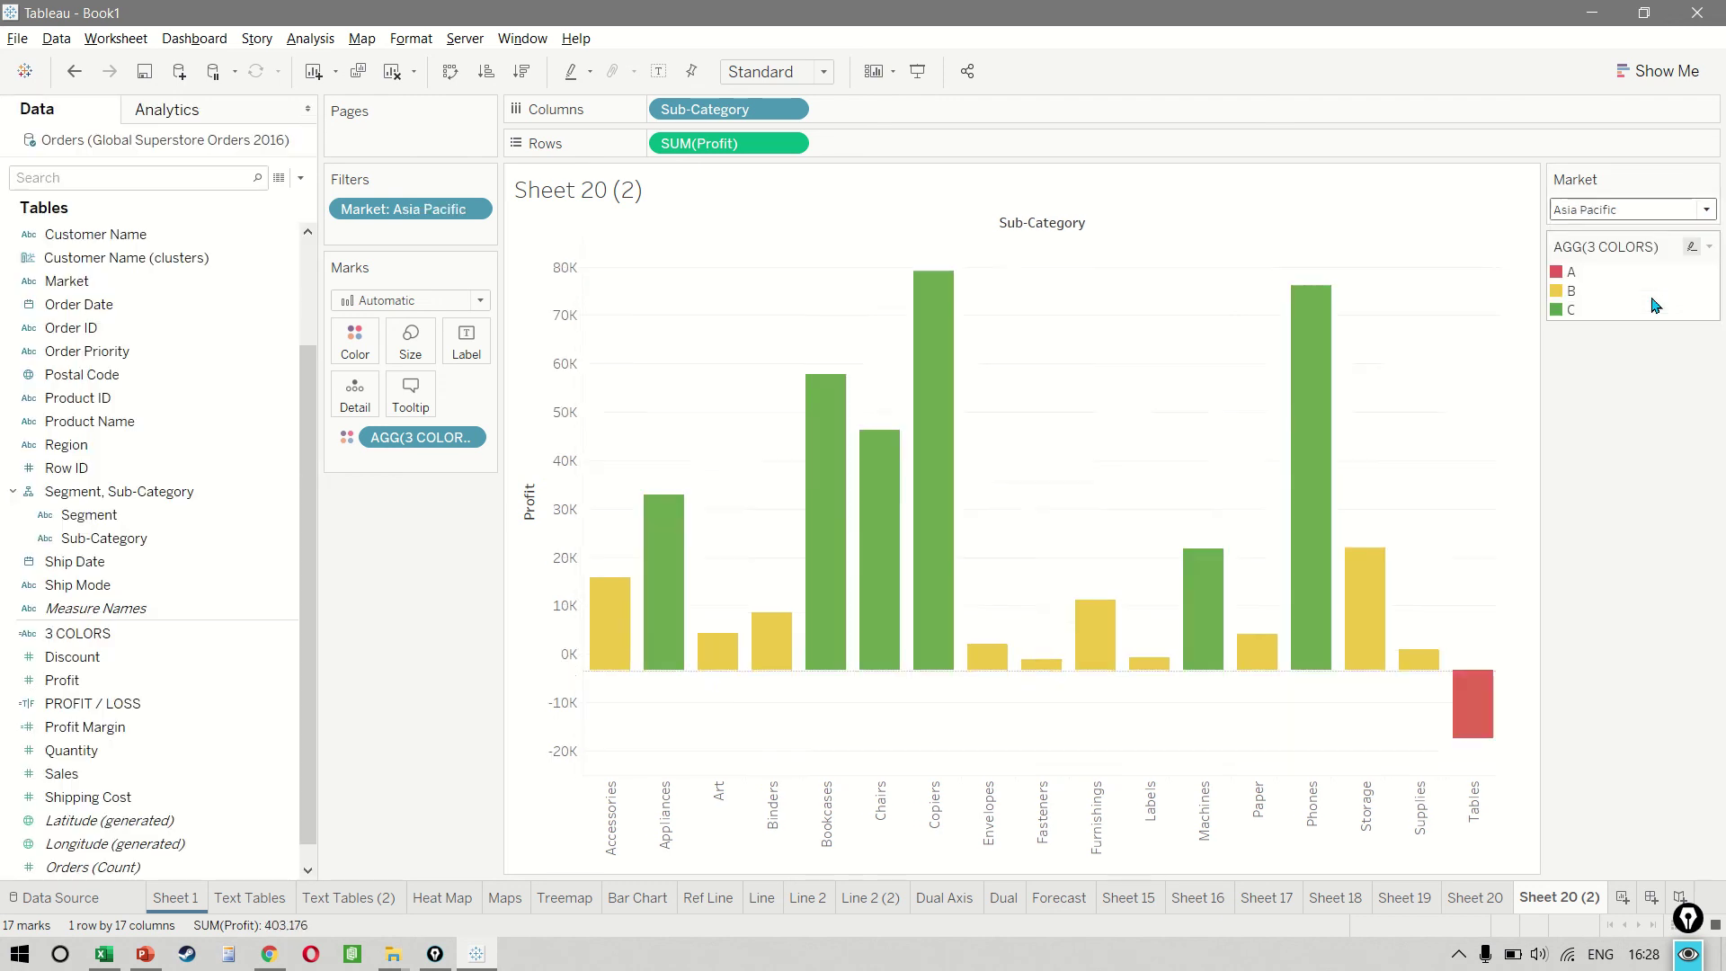
click(1705, 210)
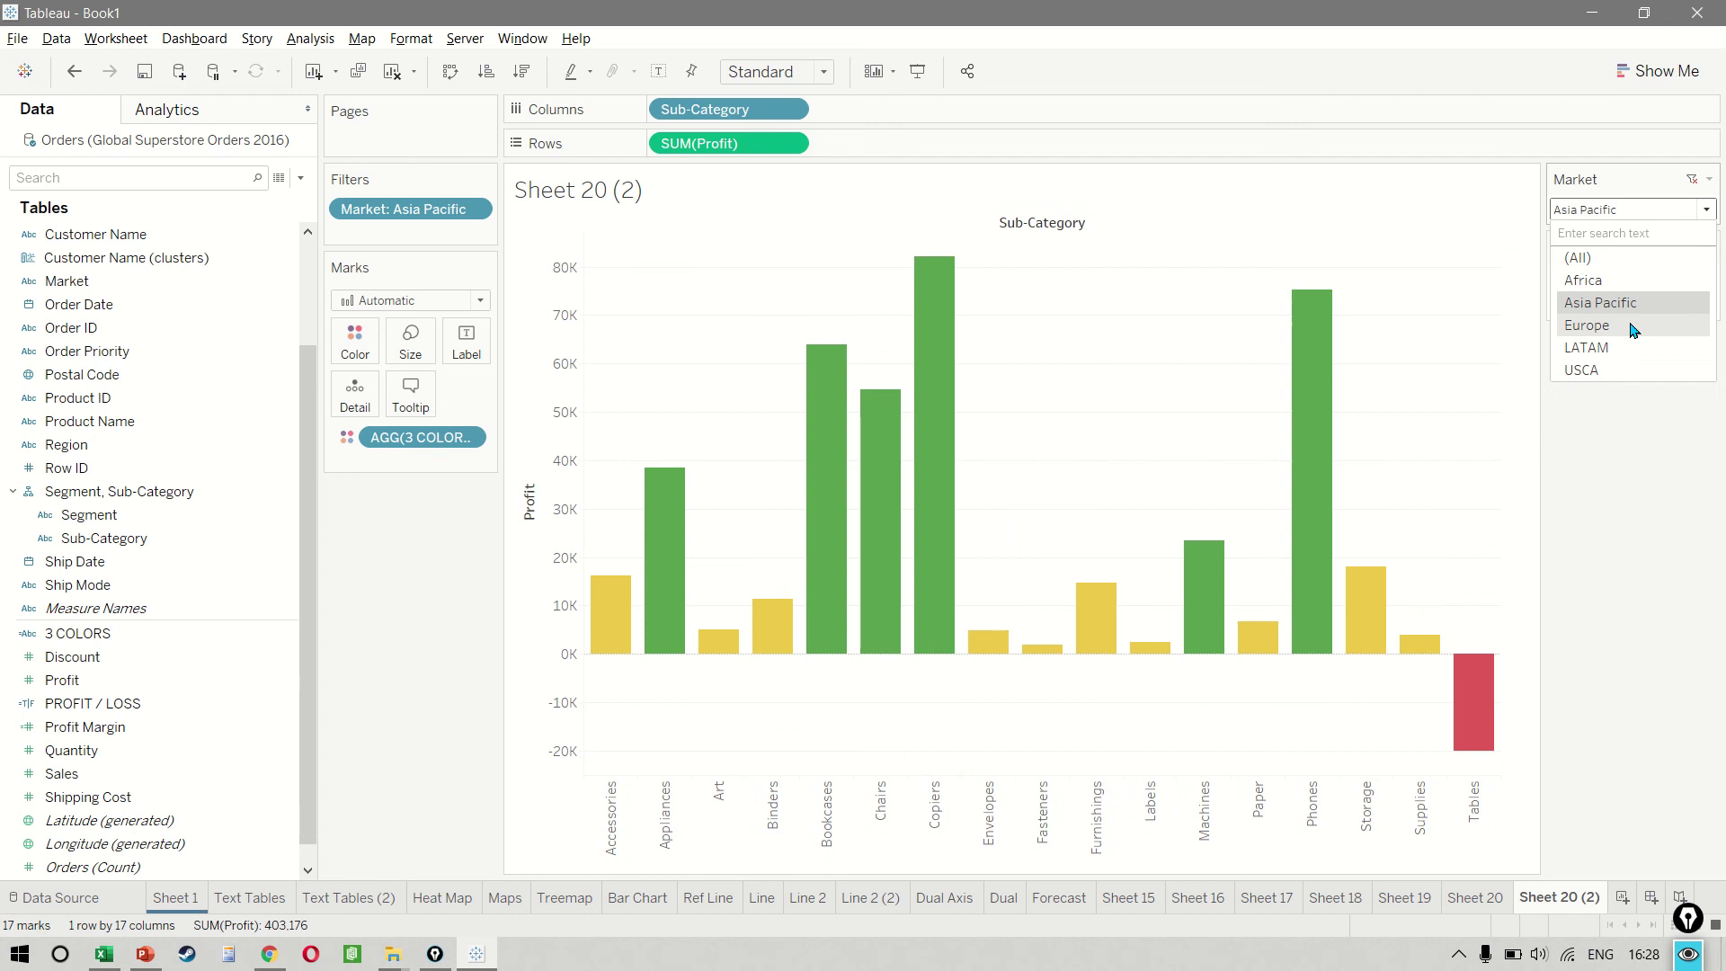
click(1634, 327)
click(1708, 210)
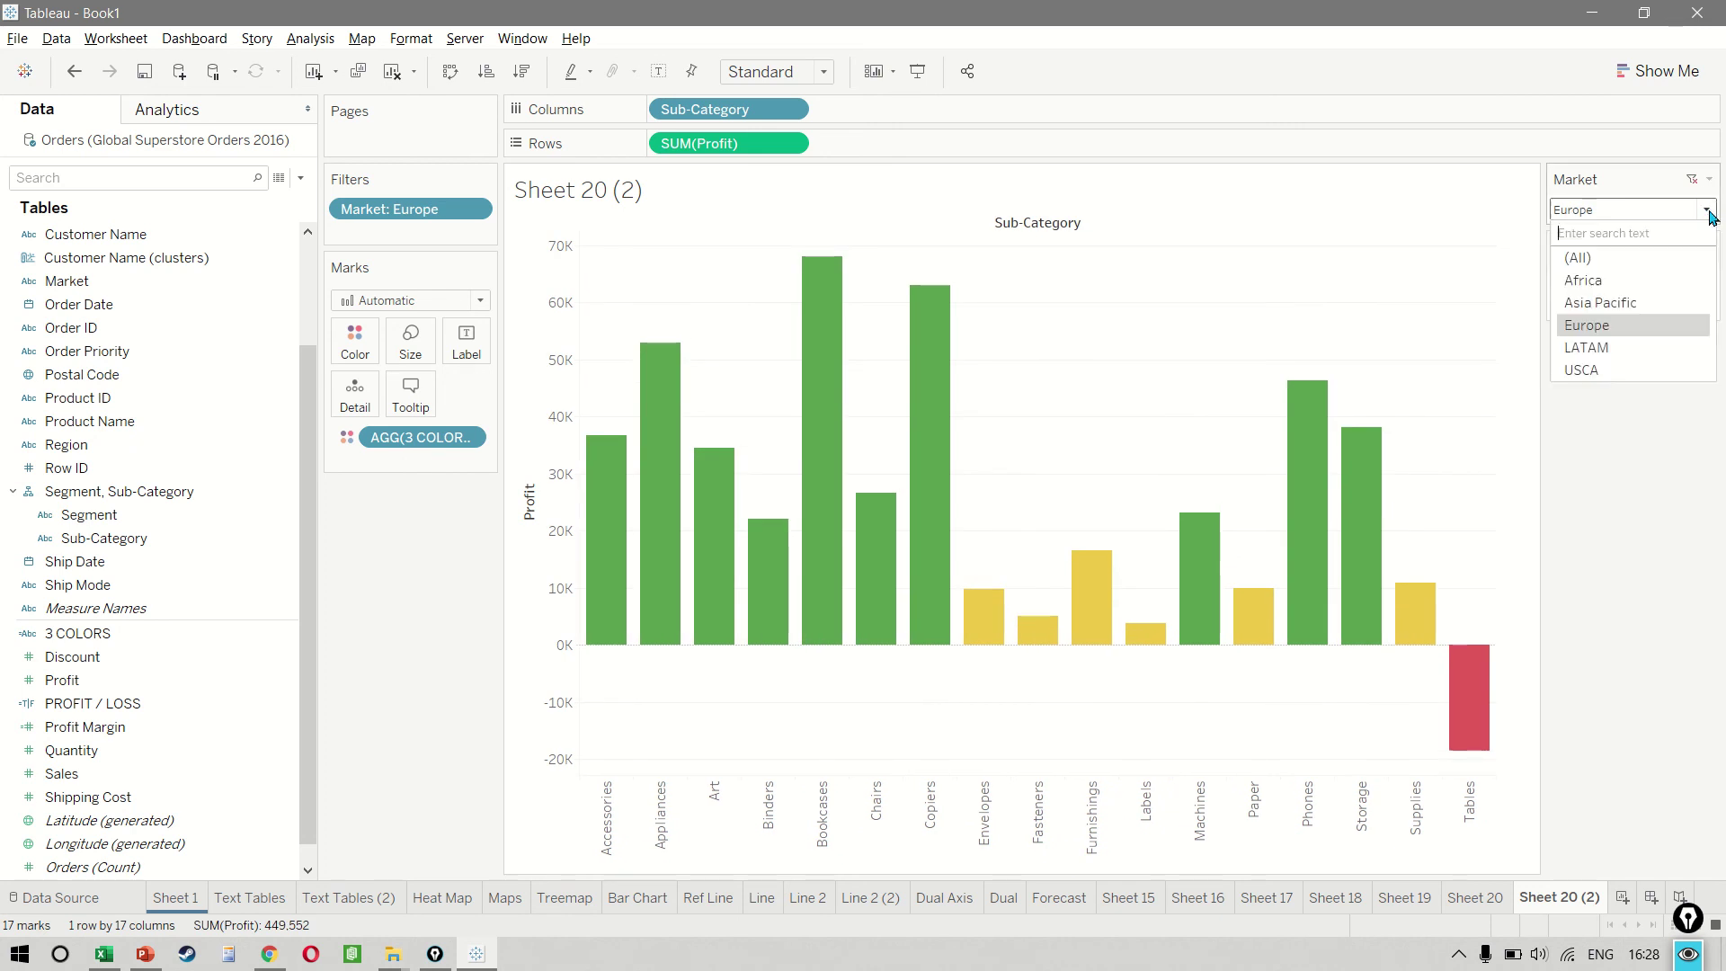
click(1631, 350)
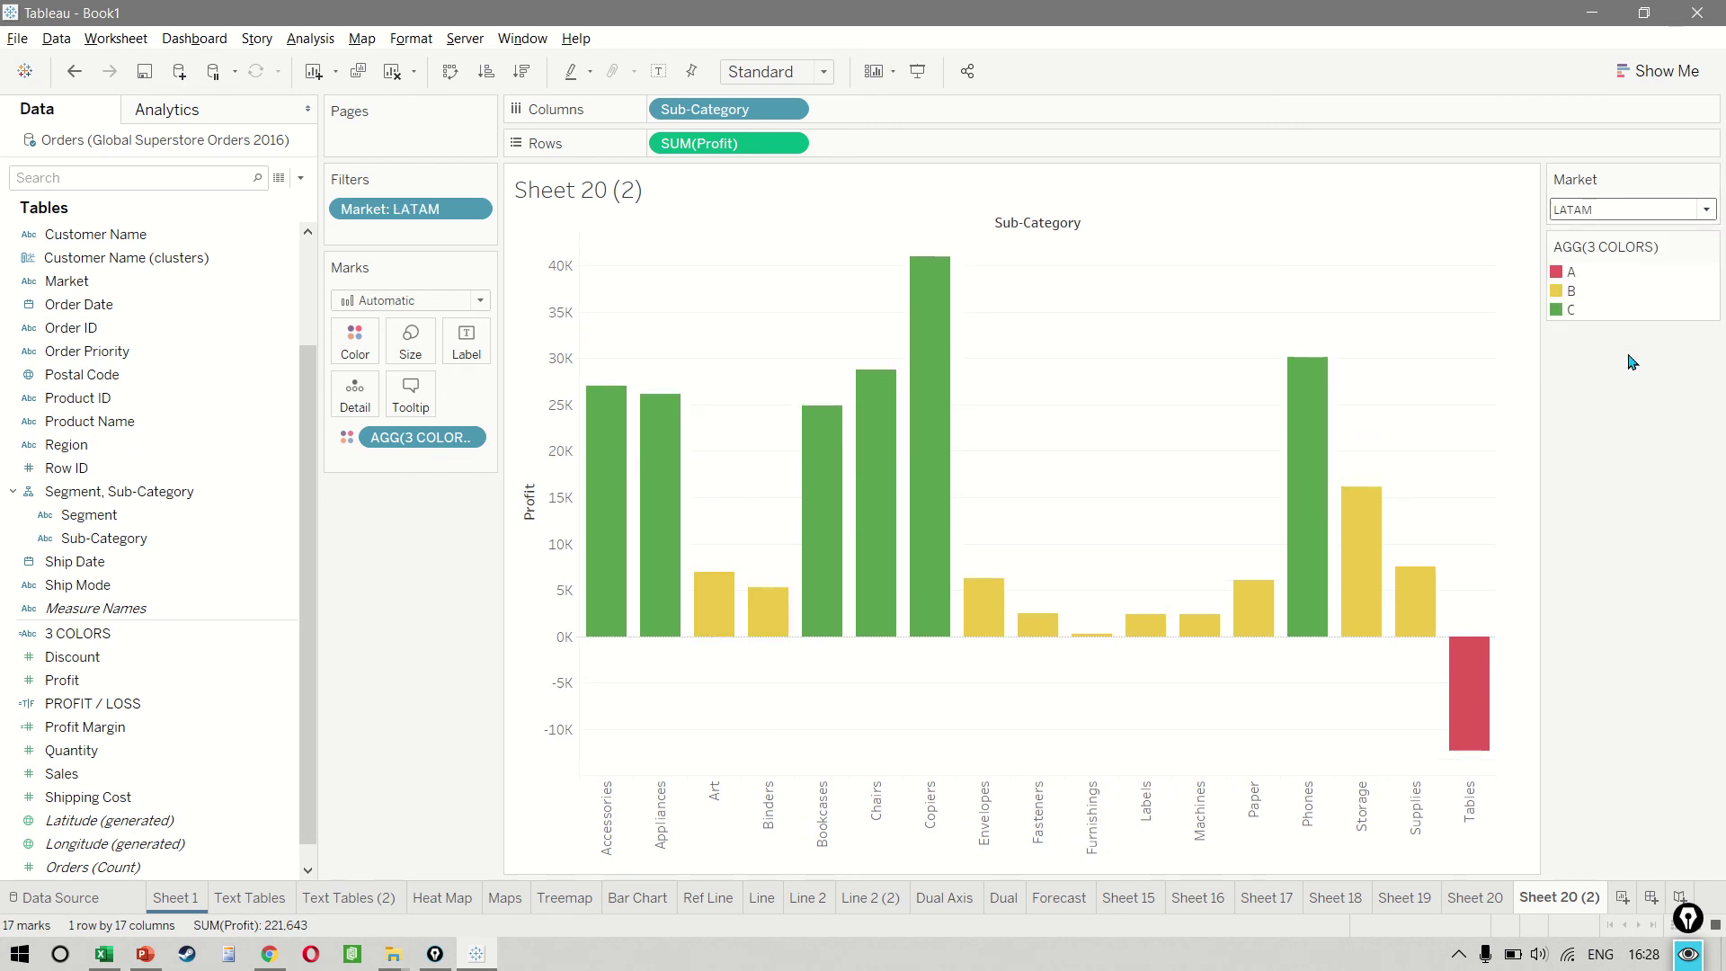
click(1709, 214)
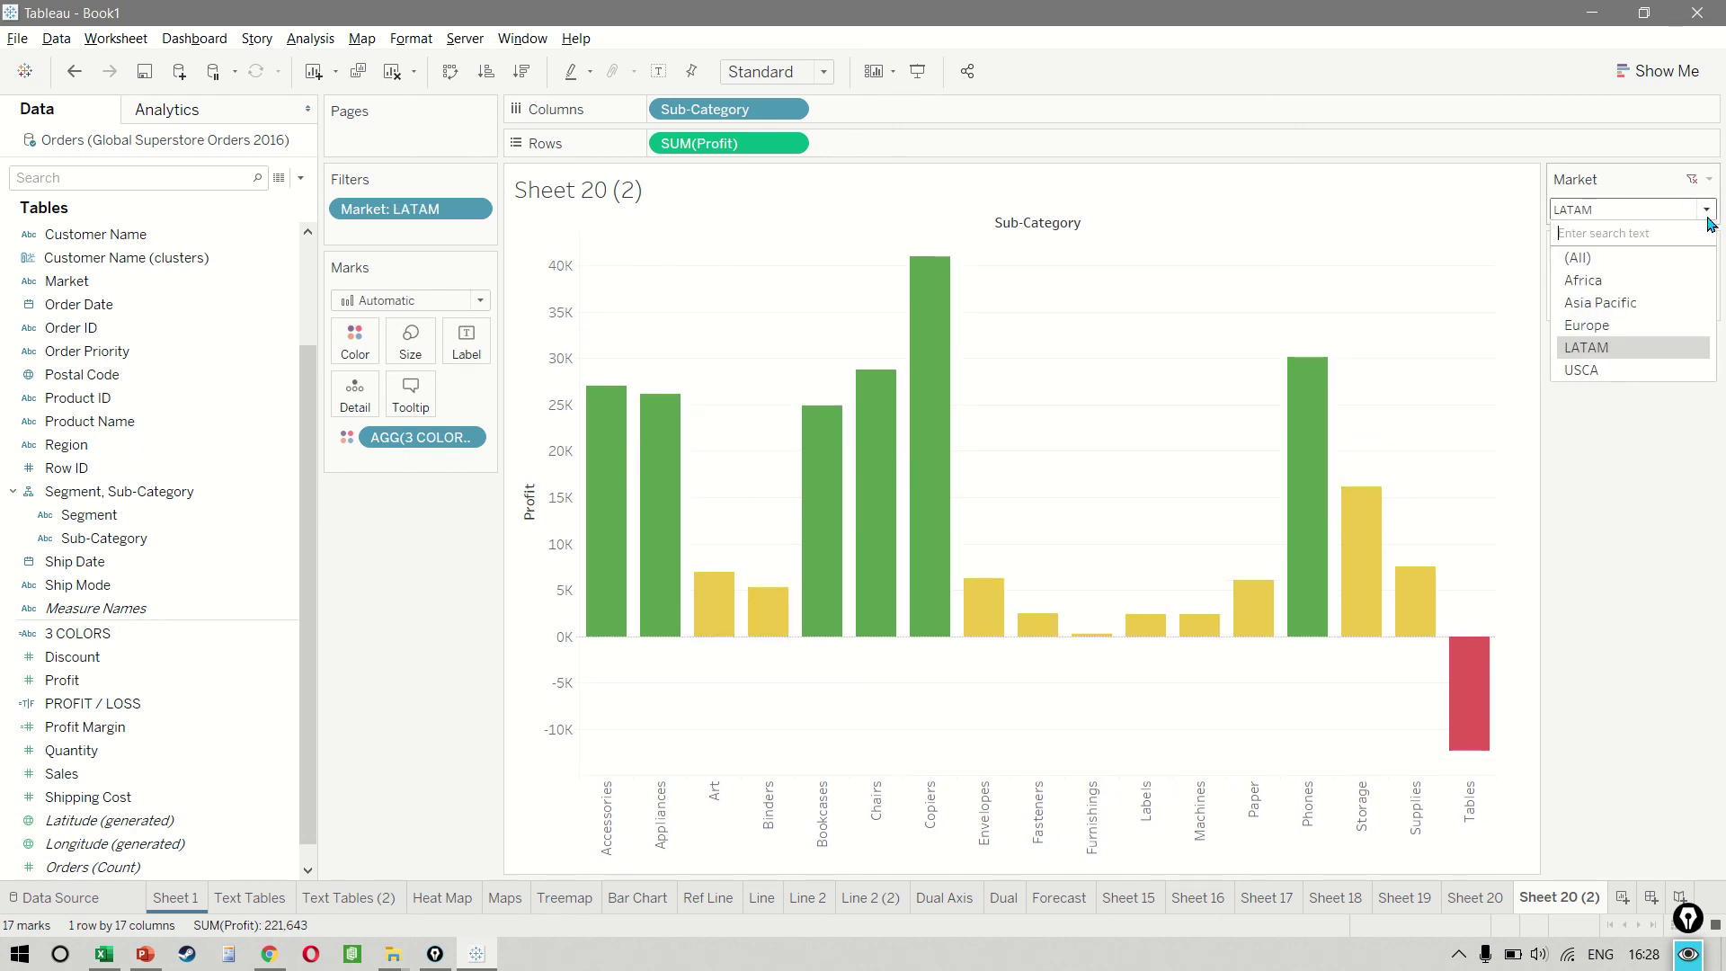
click(1642, 277)
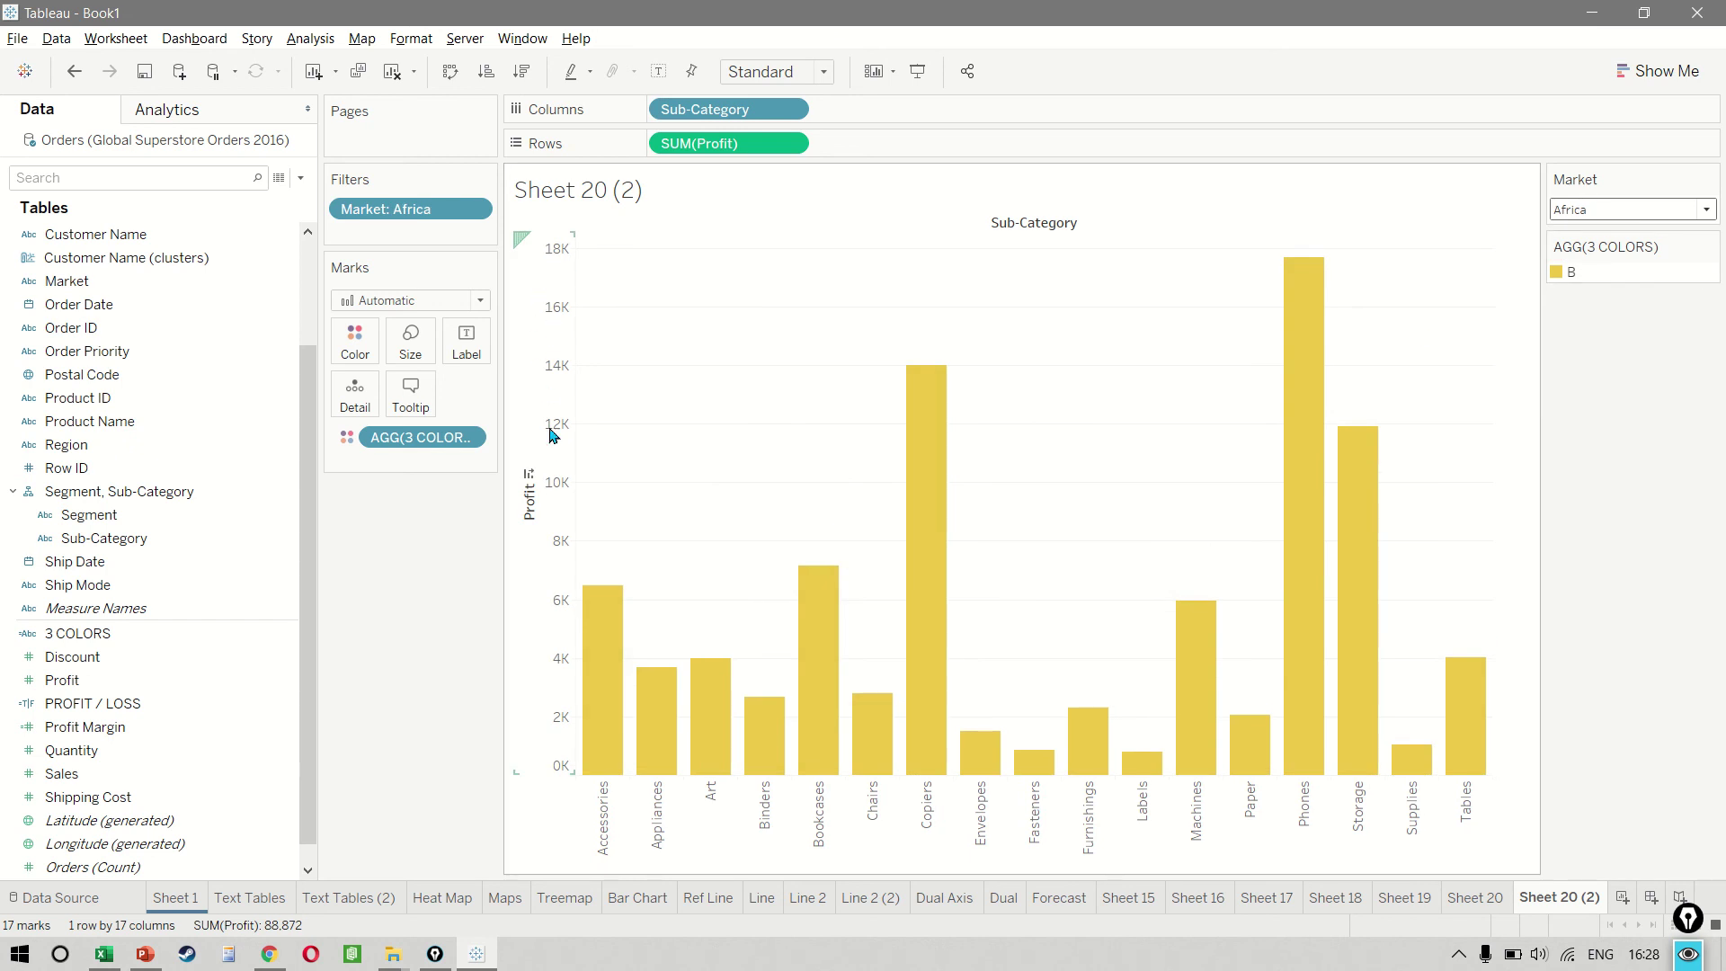
click(1706, 211)
click(1621, 263)
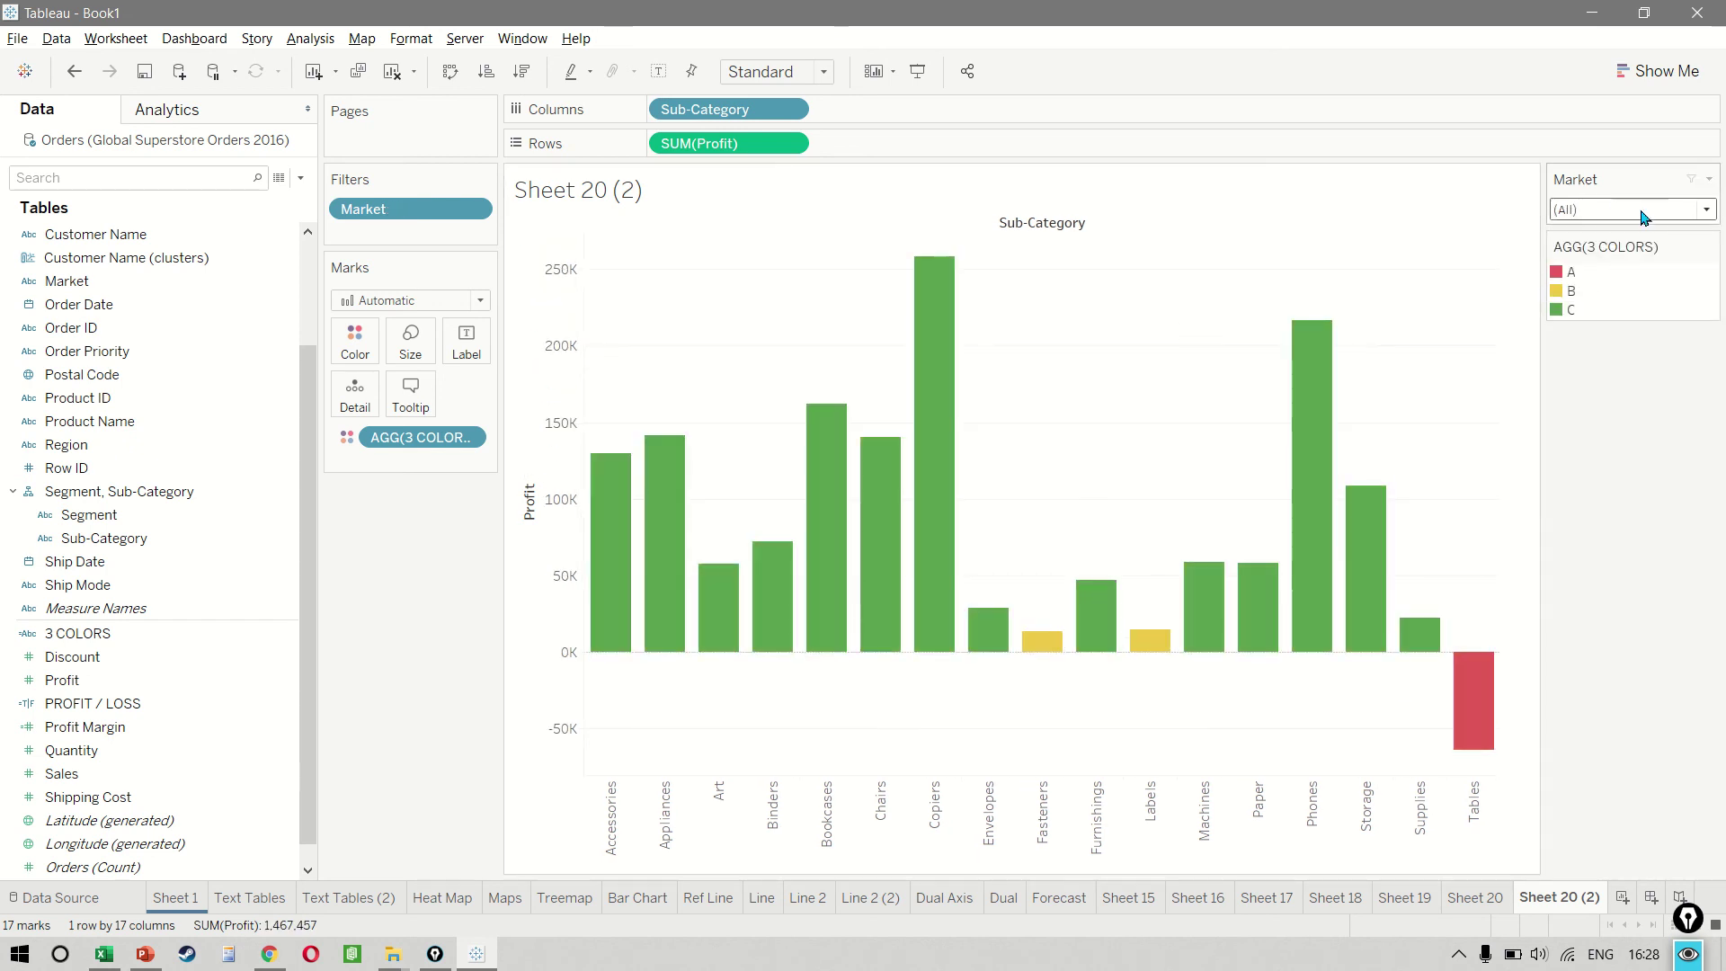
Fix the Profit axis range to start at -25000 and end at 100000, and clear the axis selection.
right_click(559, 274)
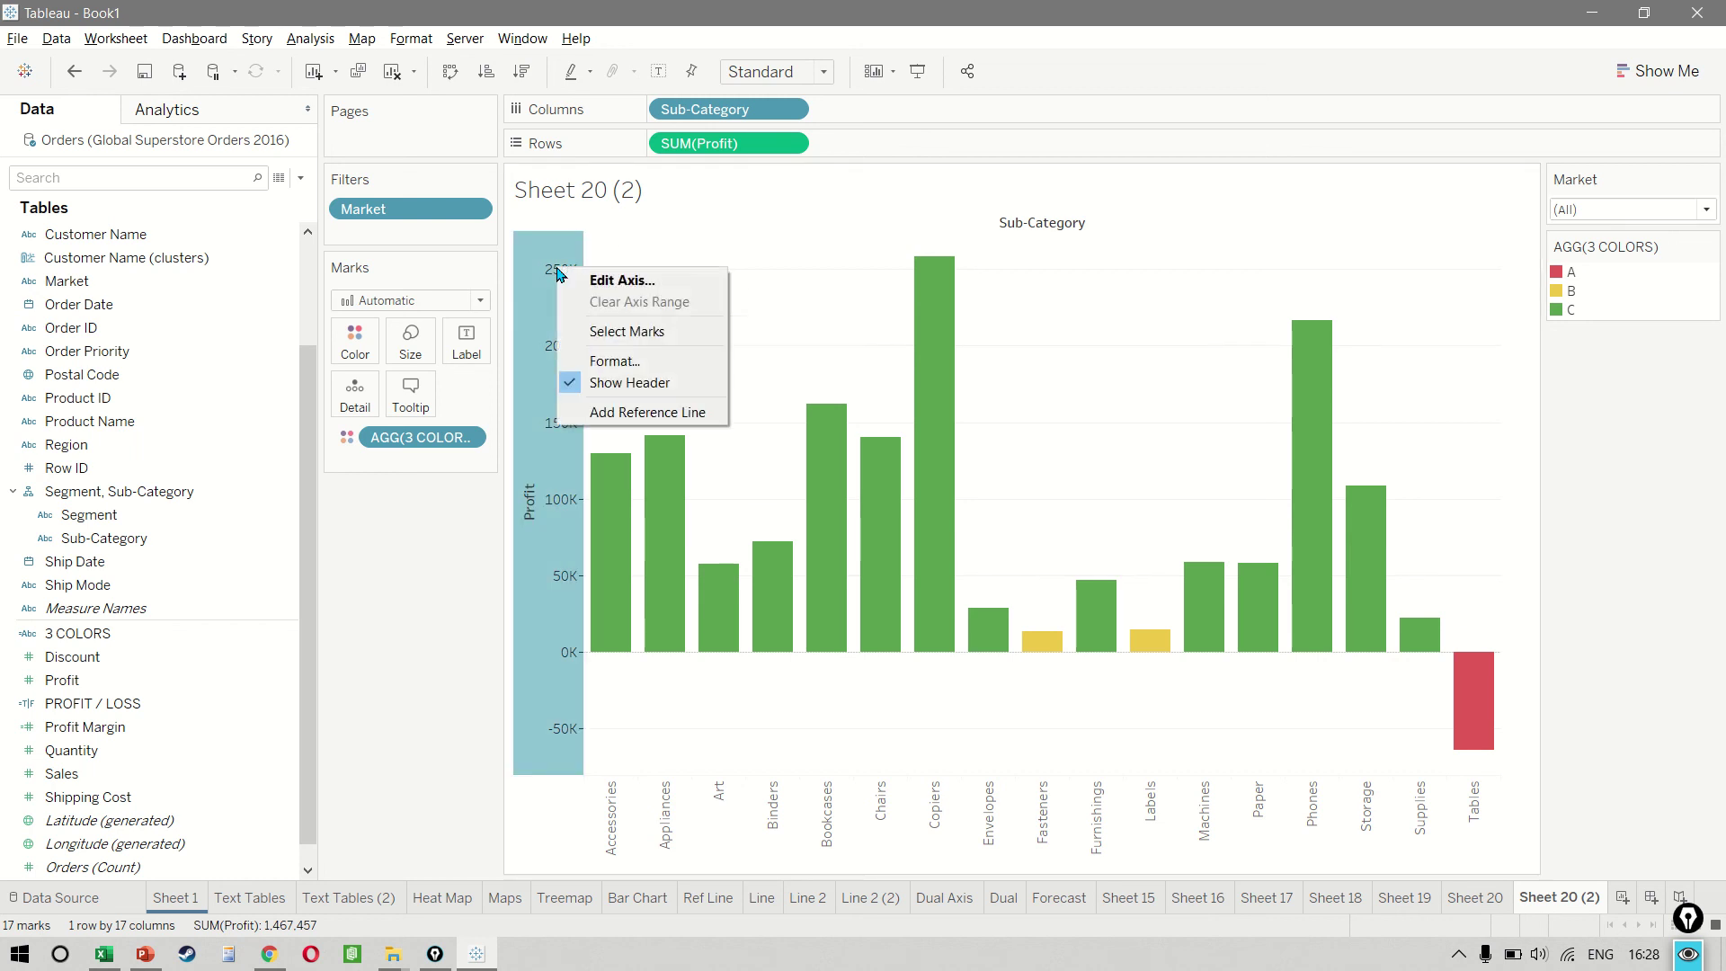
click(614, 283)
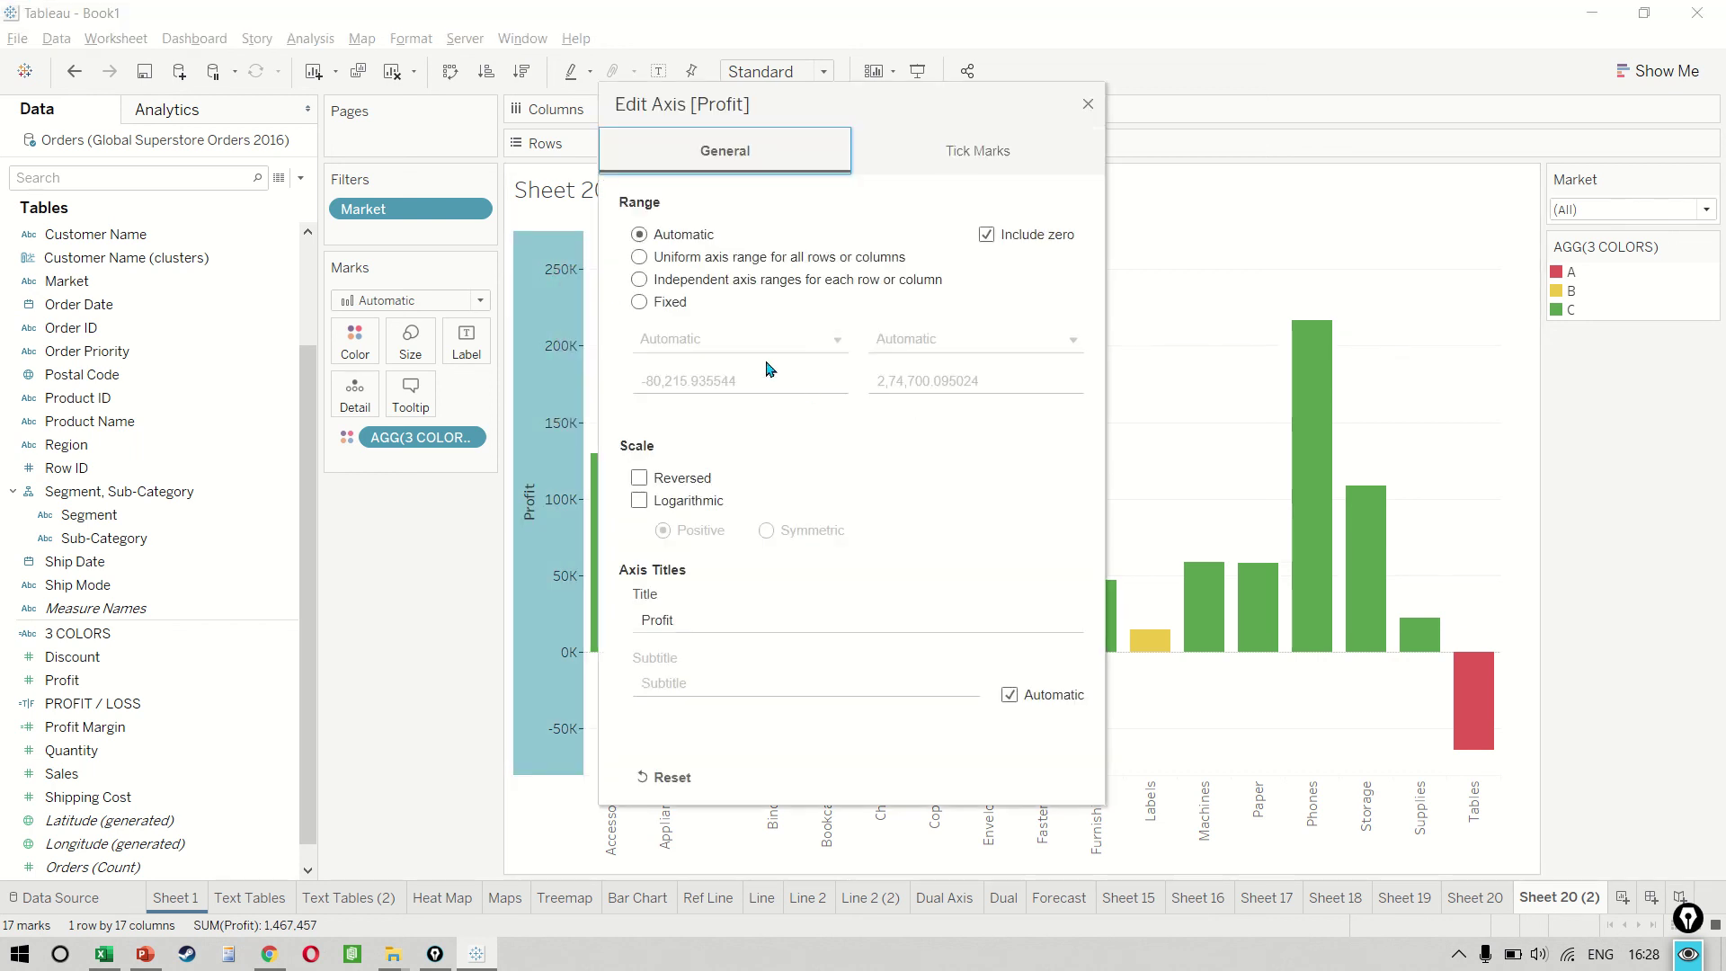
click(639, 302)
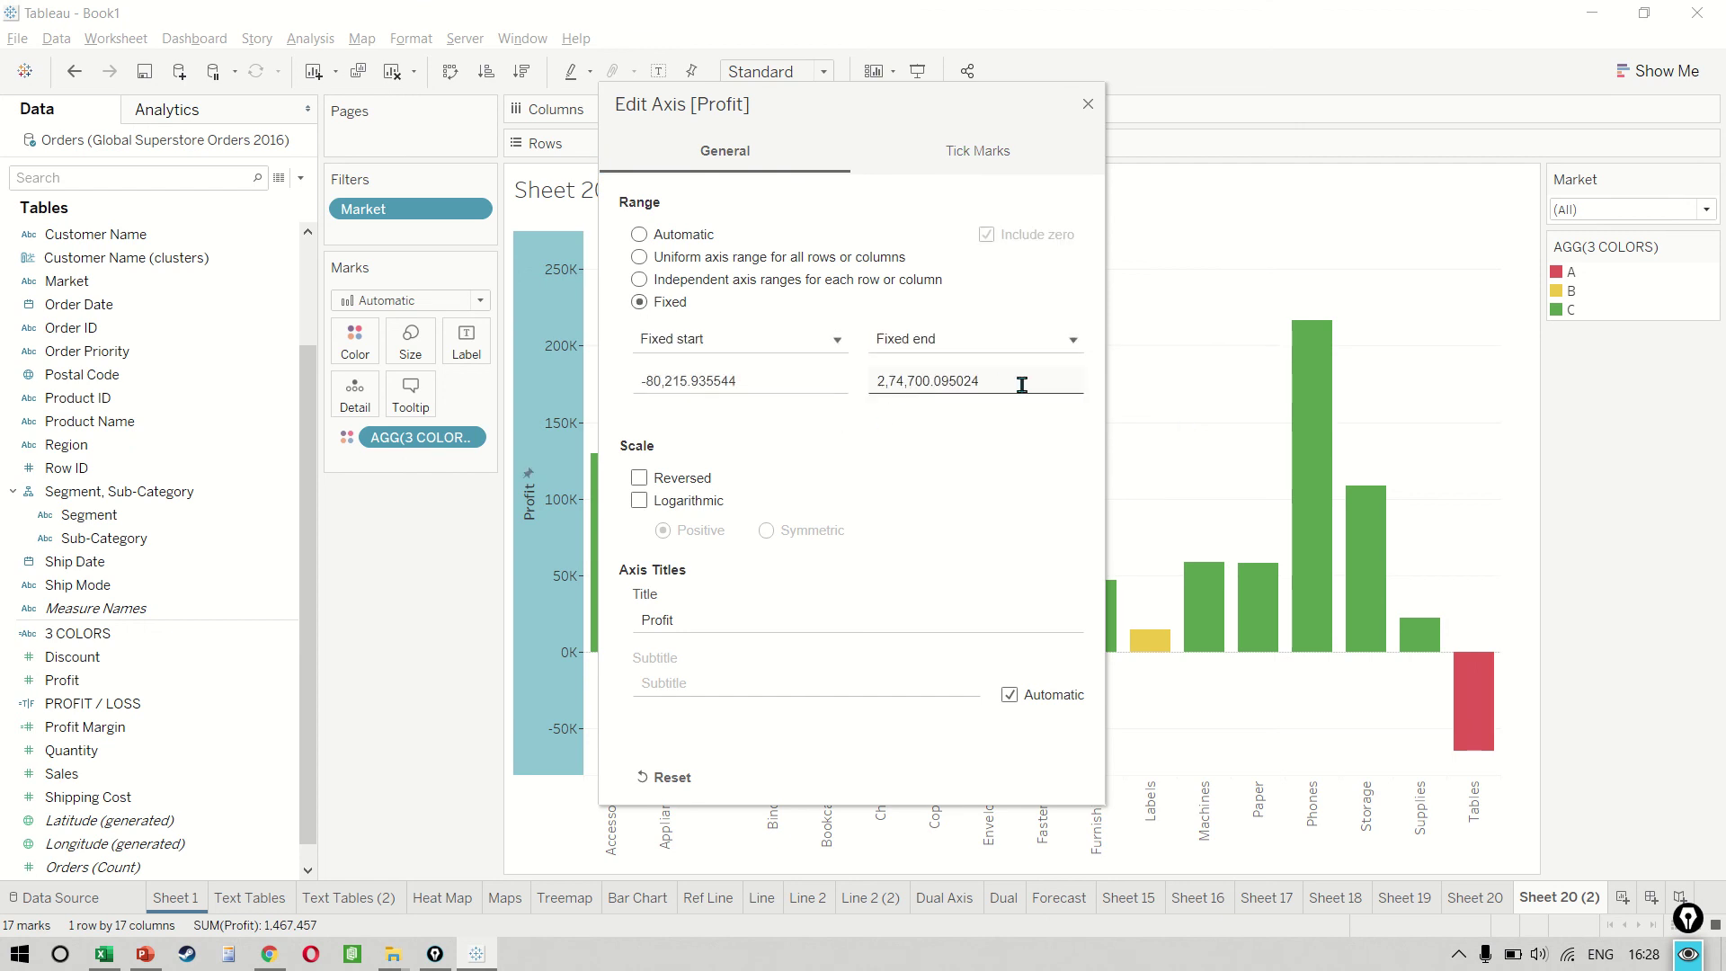
click(1022, 385)
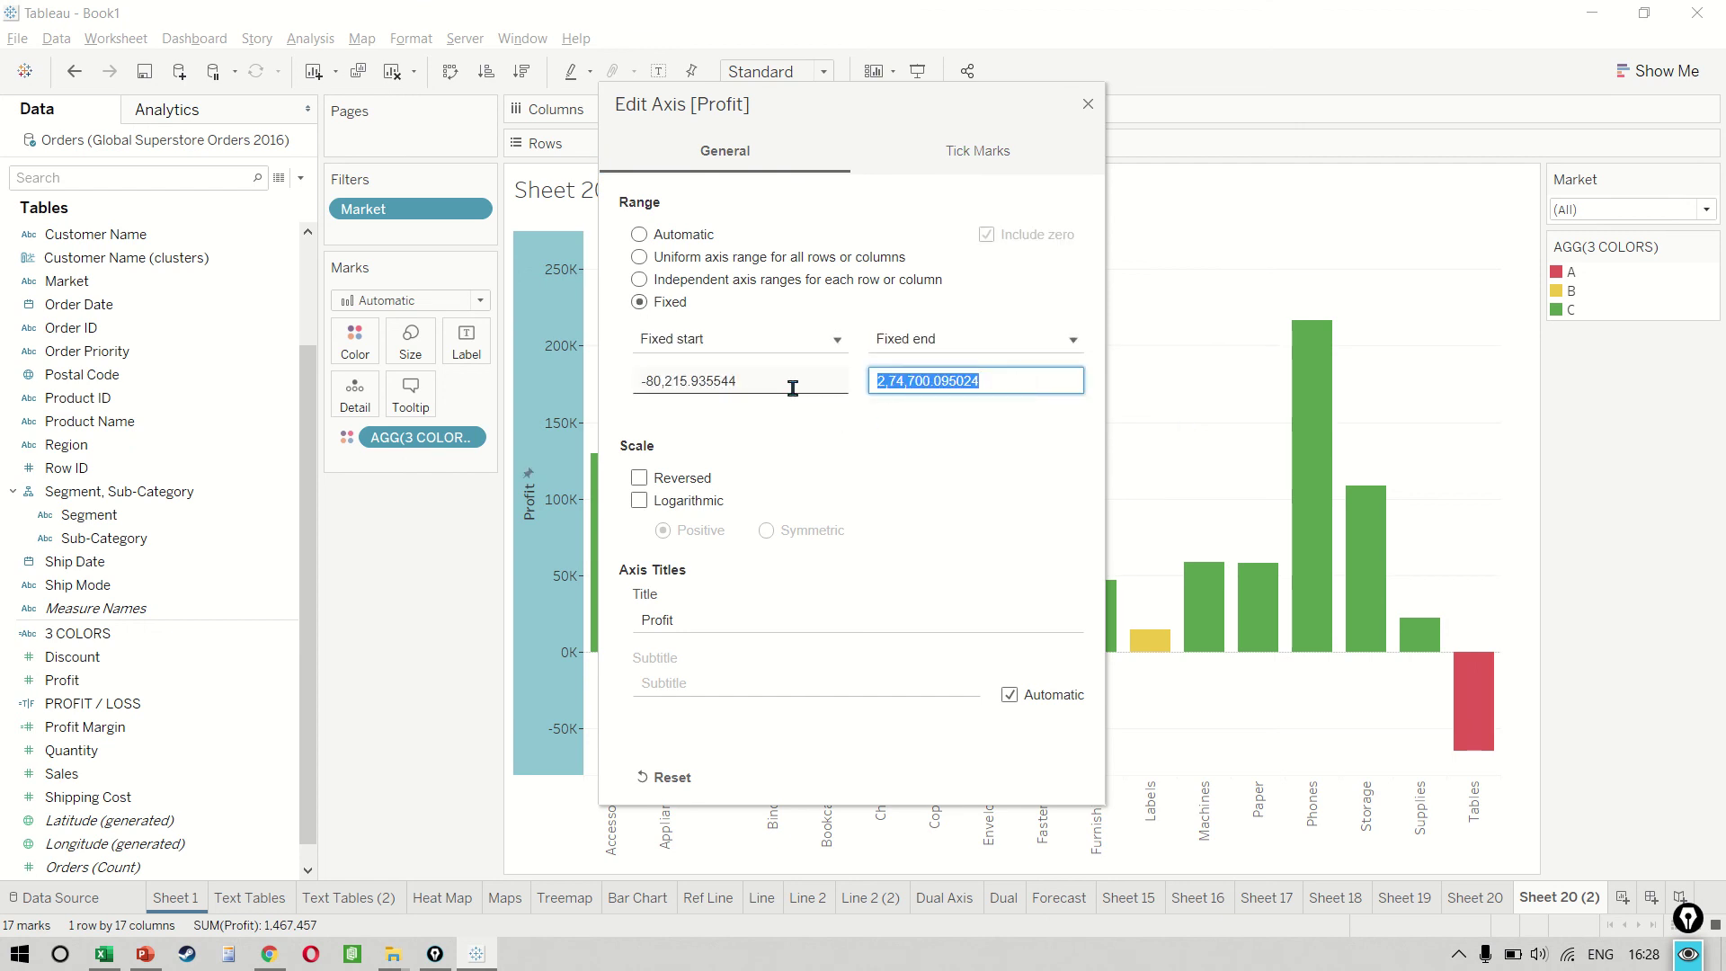
text(1000)
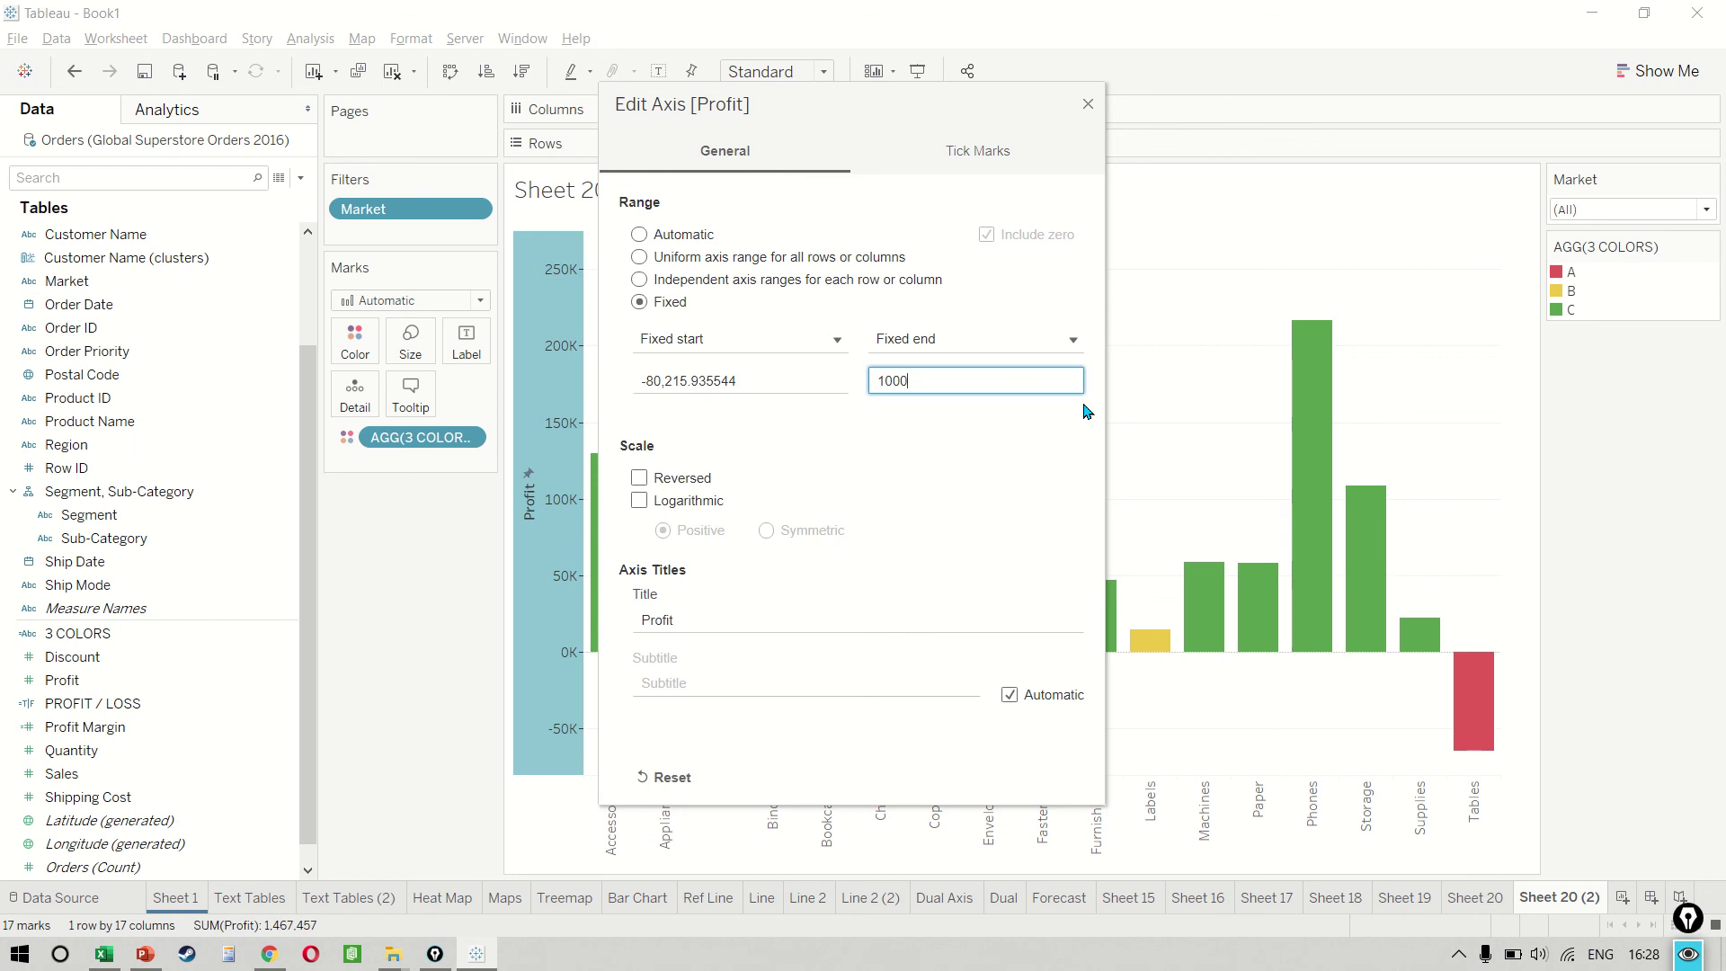
text(00)
click(787, 387)
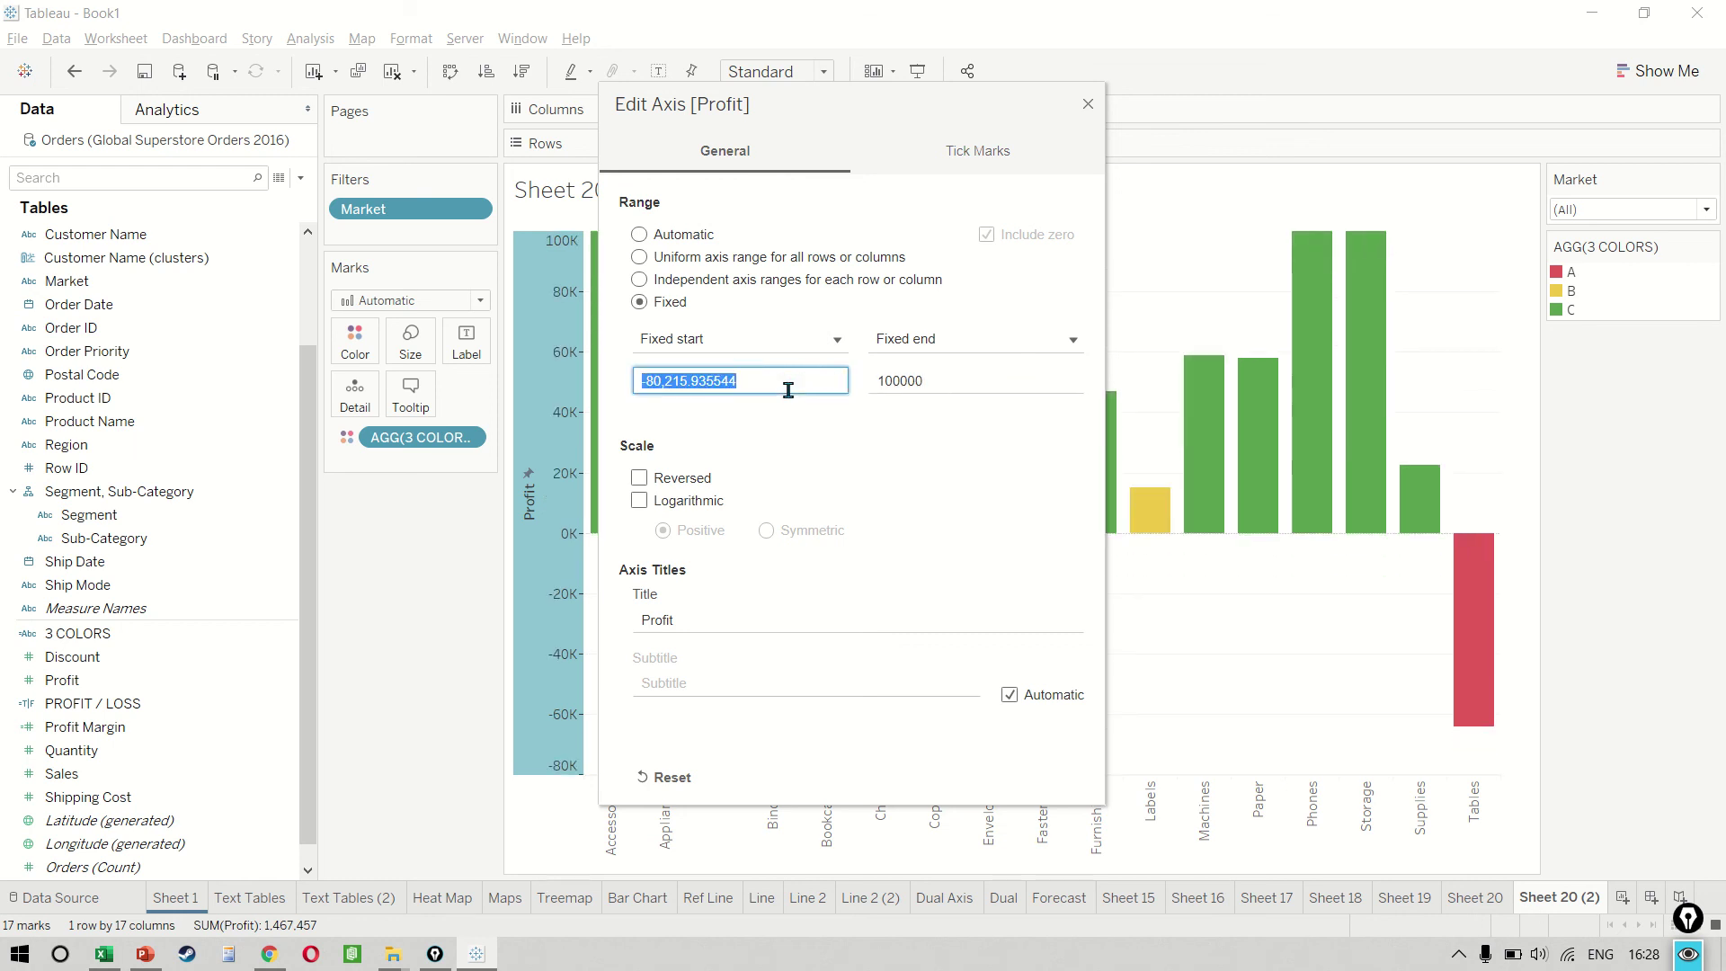
text(-25000)
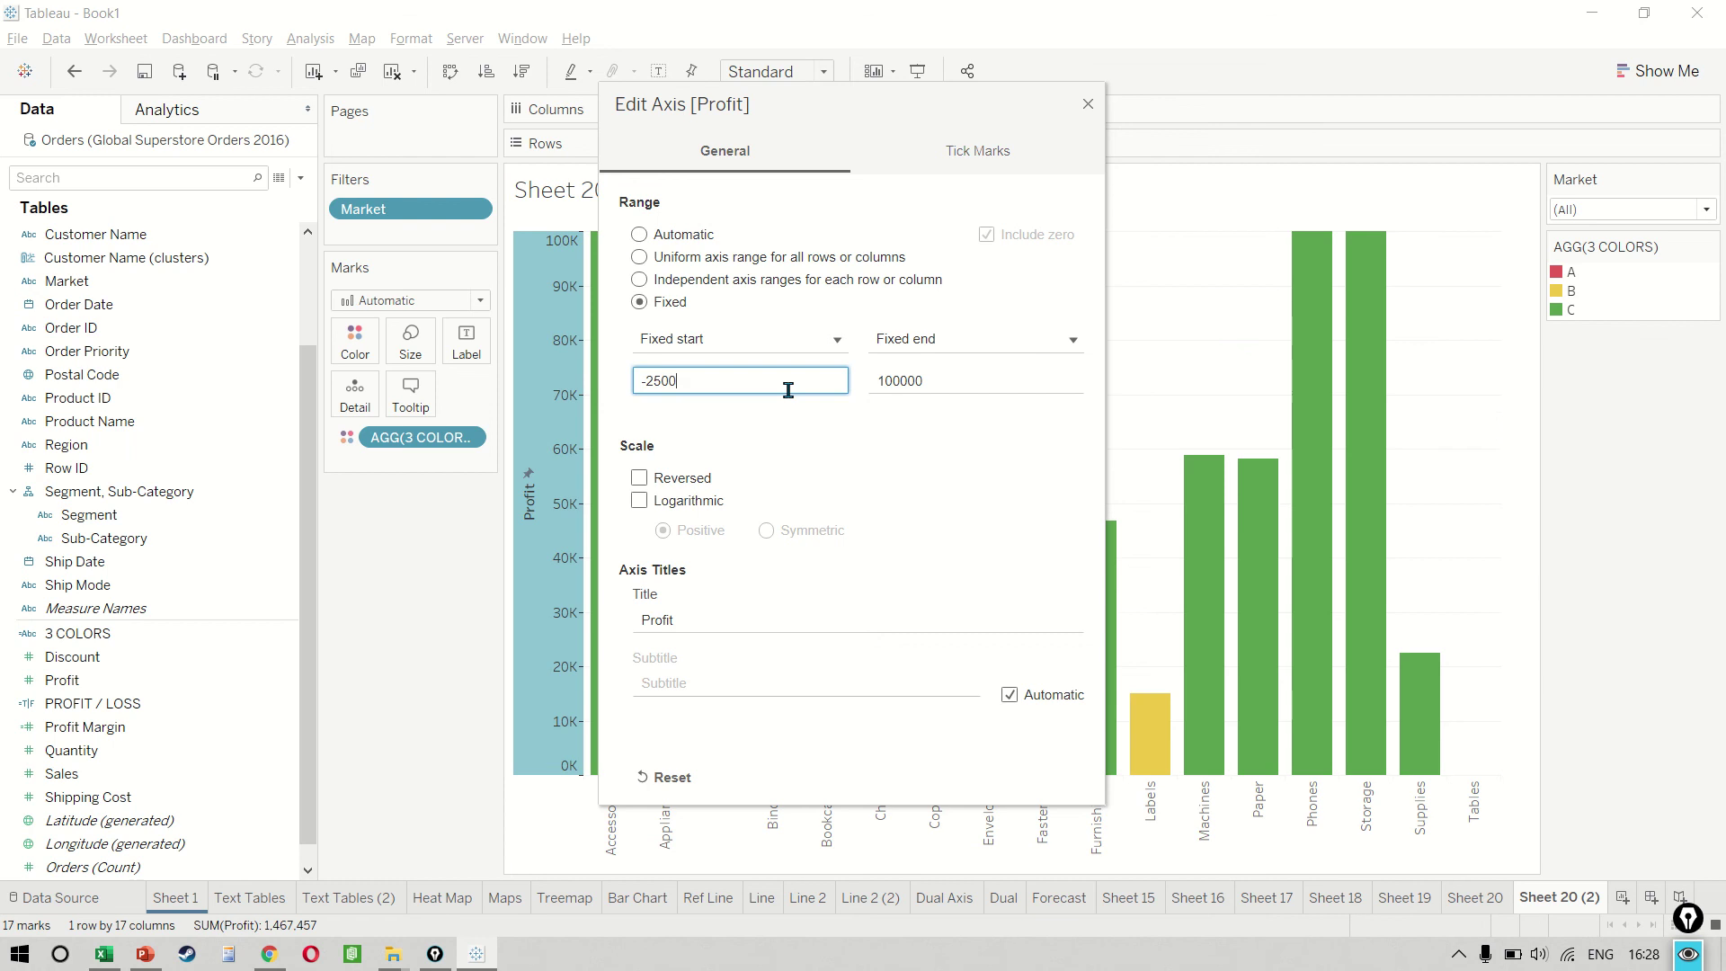
click(1088, 106)
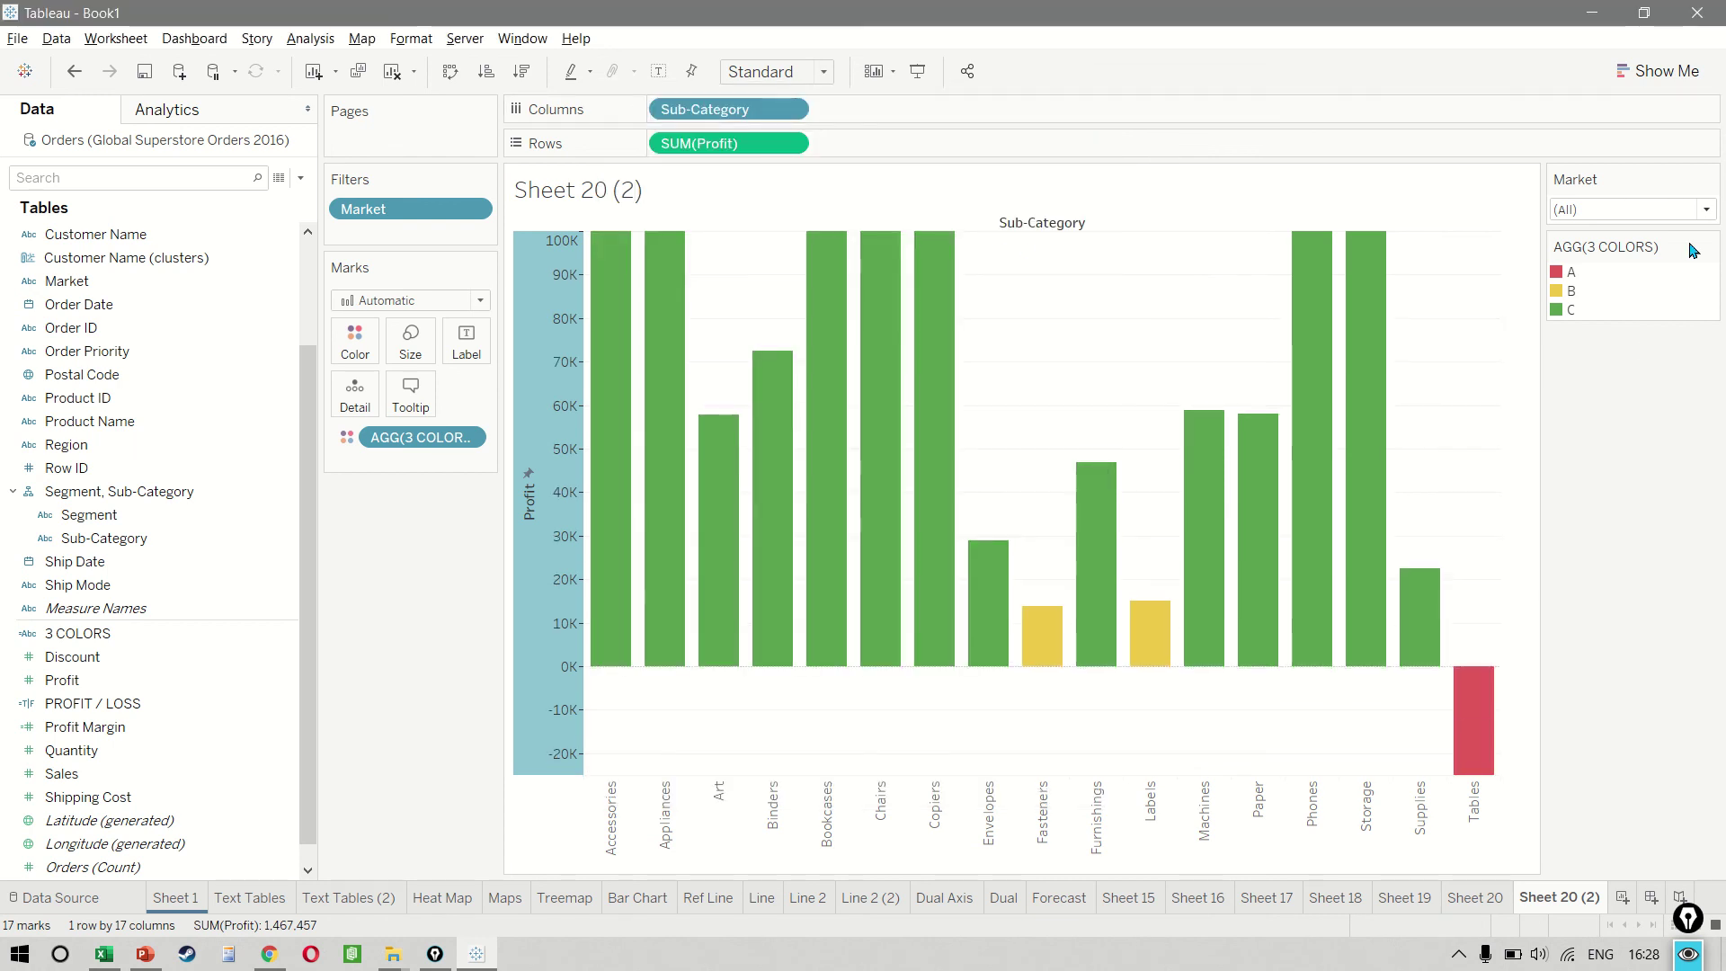
click(1516, 303)
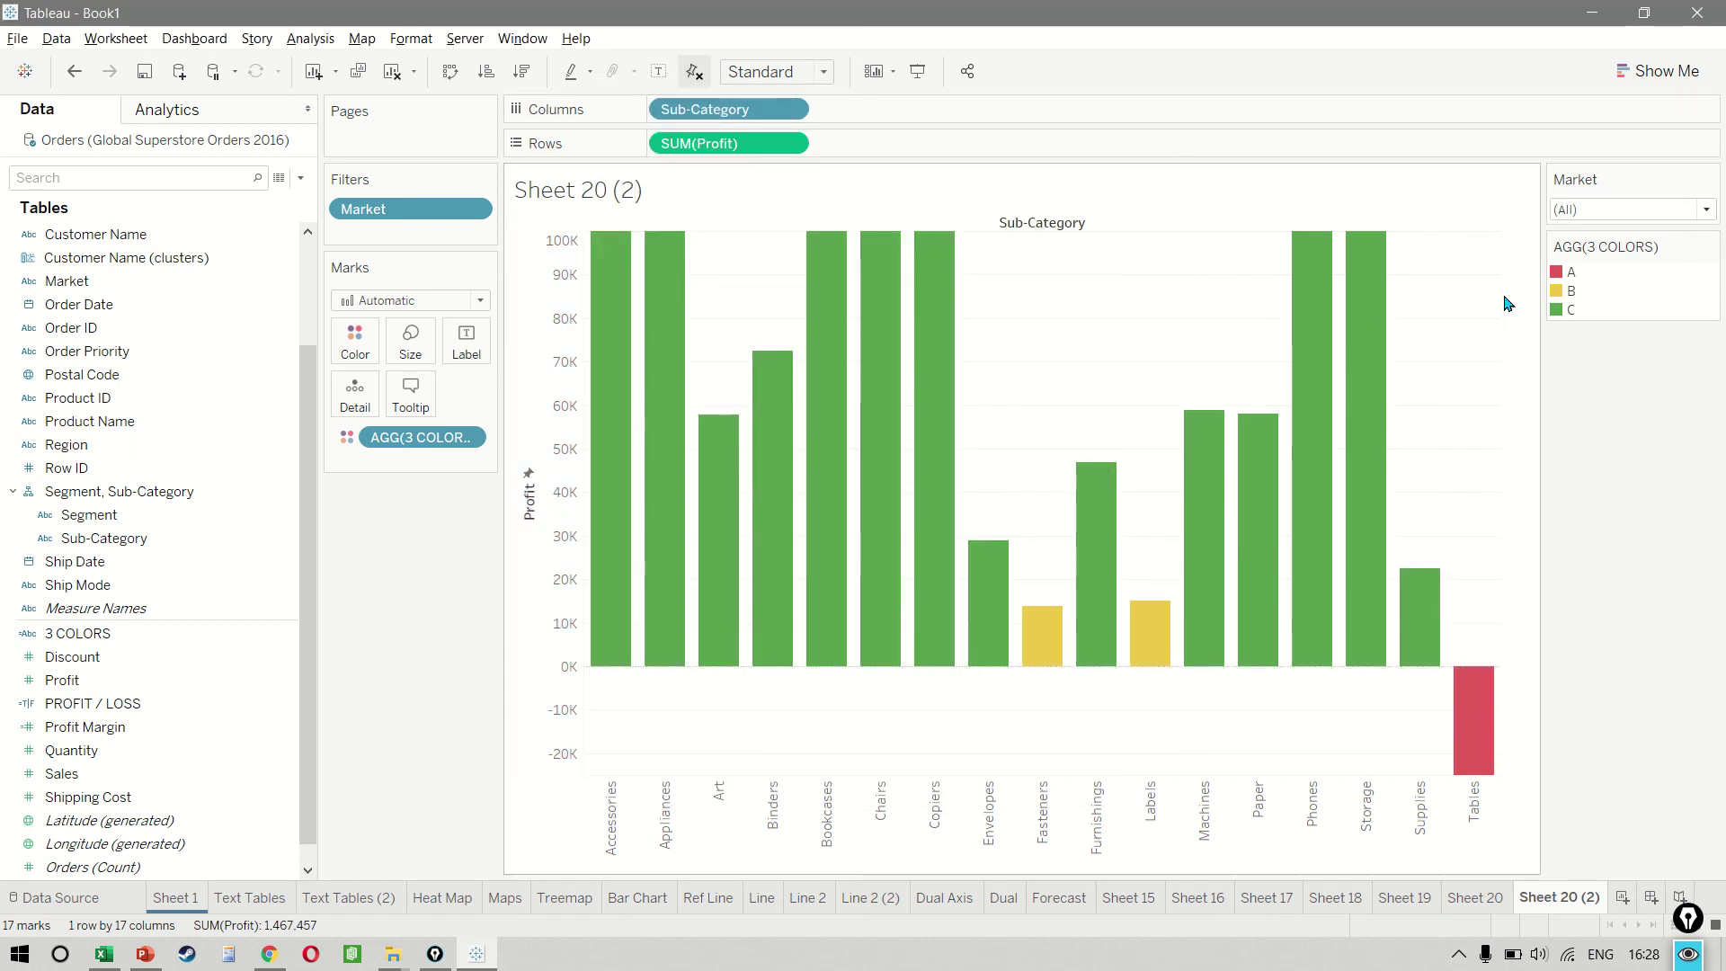
Check the profit bars against the fixed axis by filtering Market to Africa, Asia Pacific and Europe in turn.
click(1706, 212)
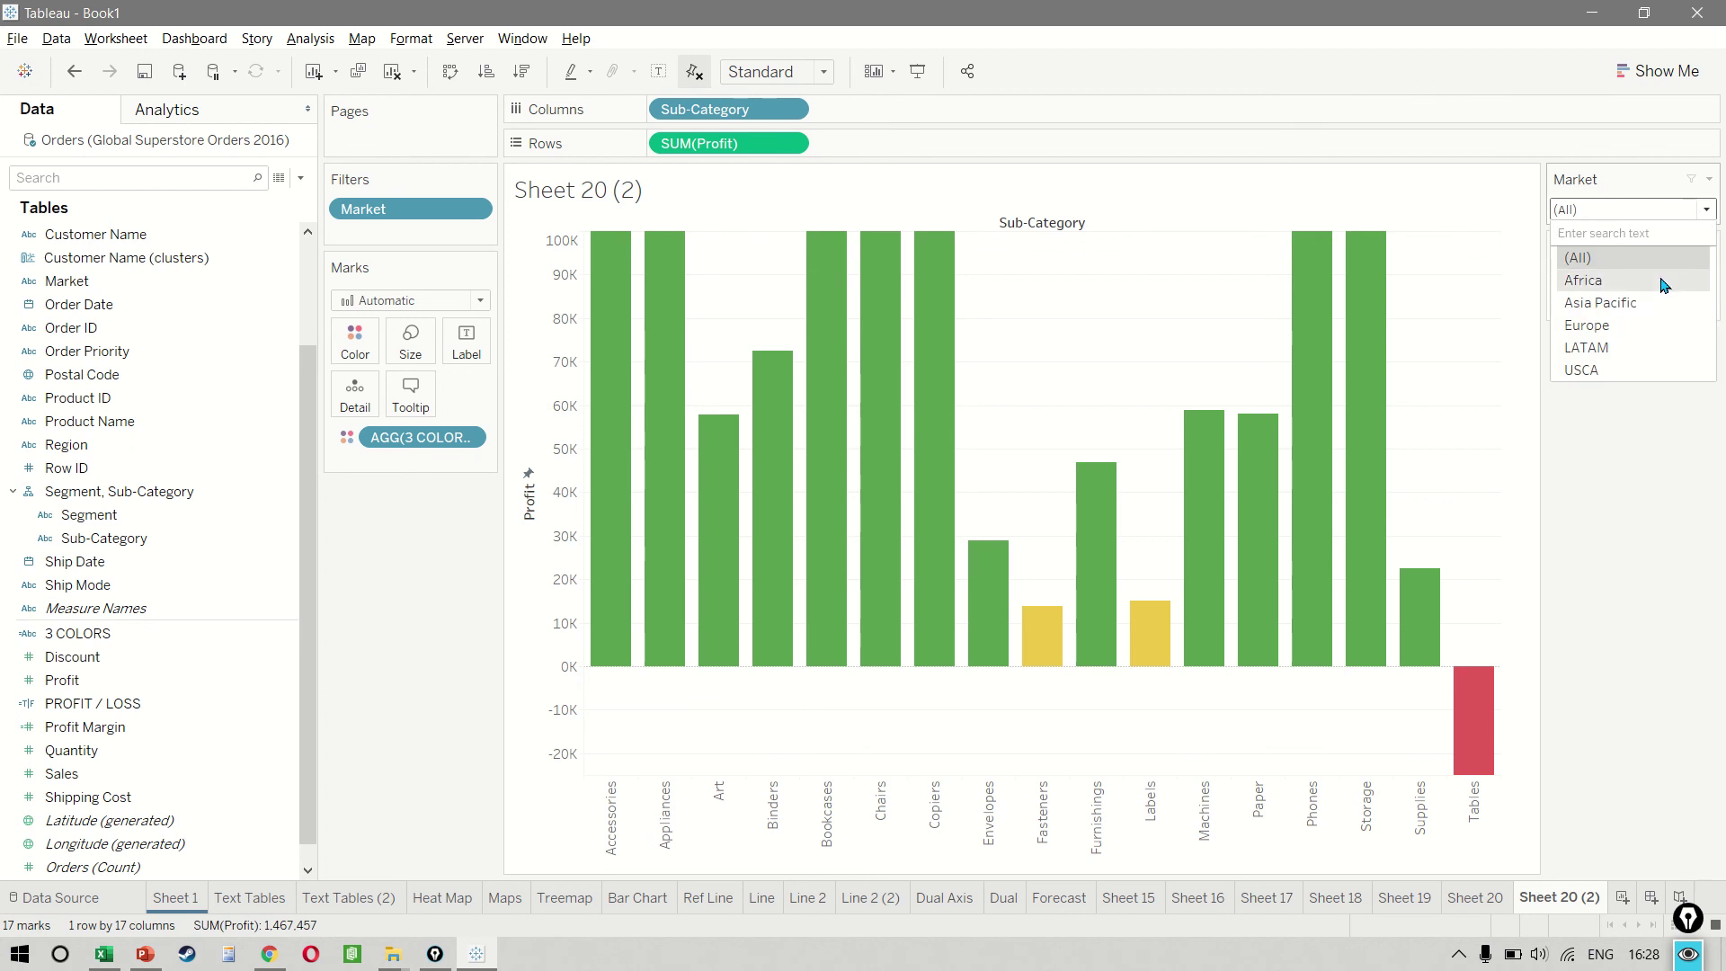
click(1664, 280)
click(1705, 211)
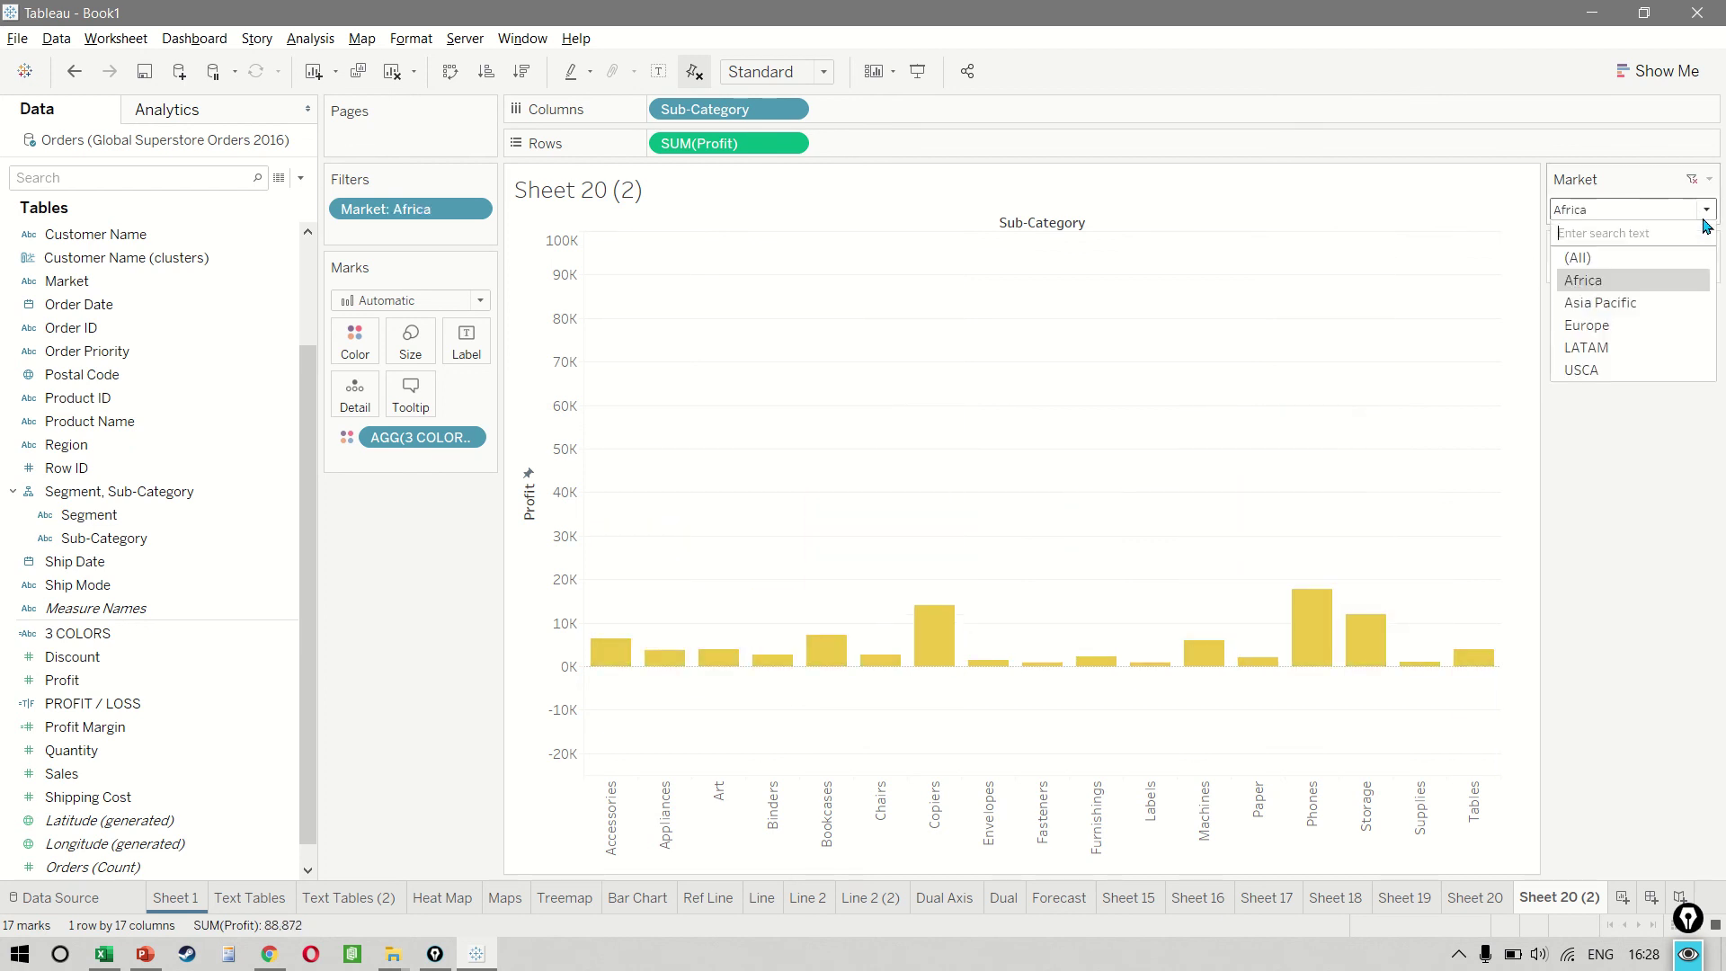
click(1660, 302)
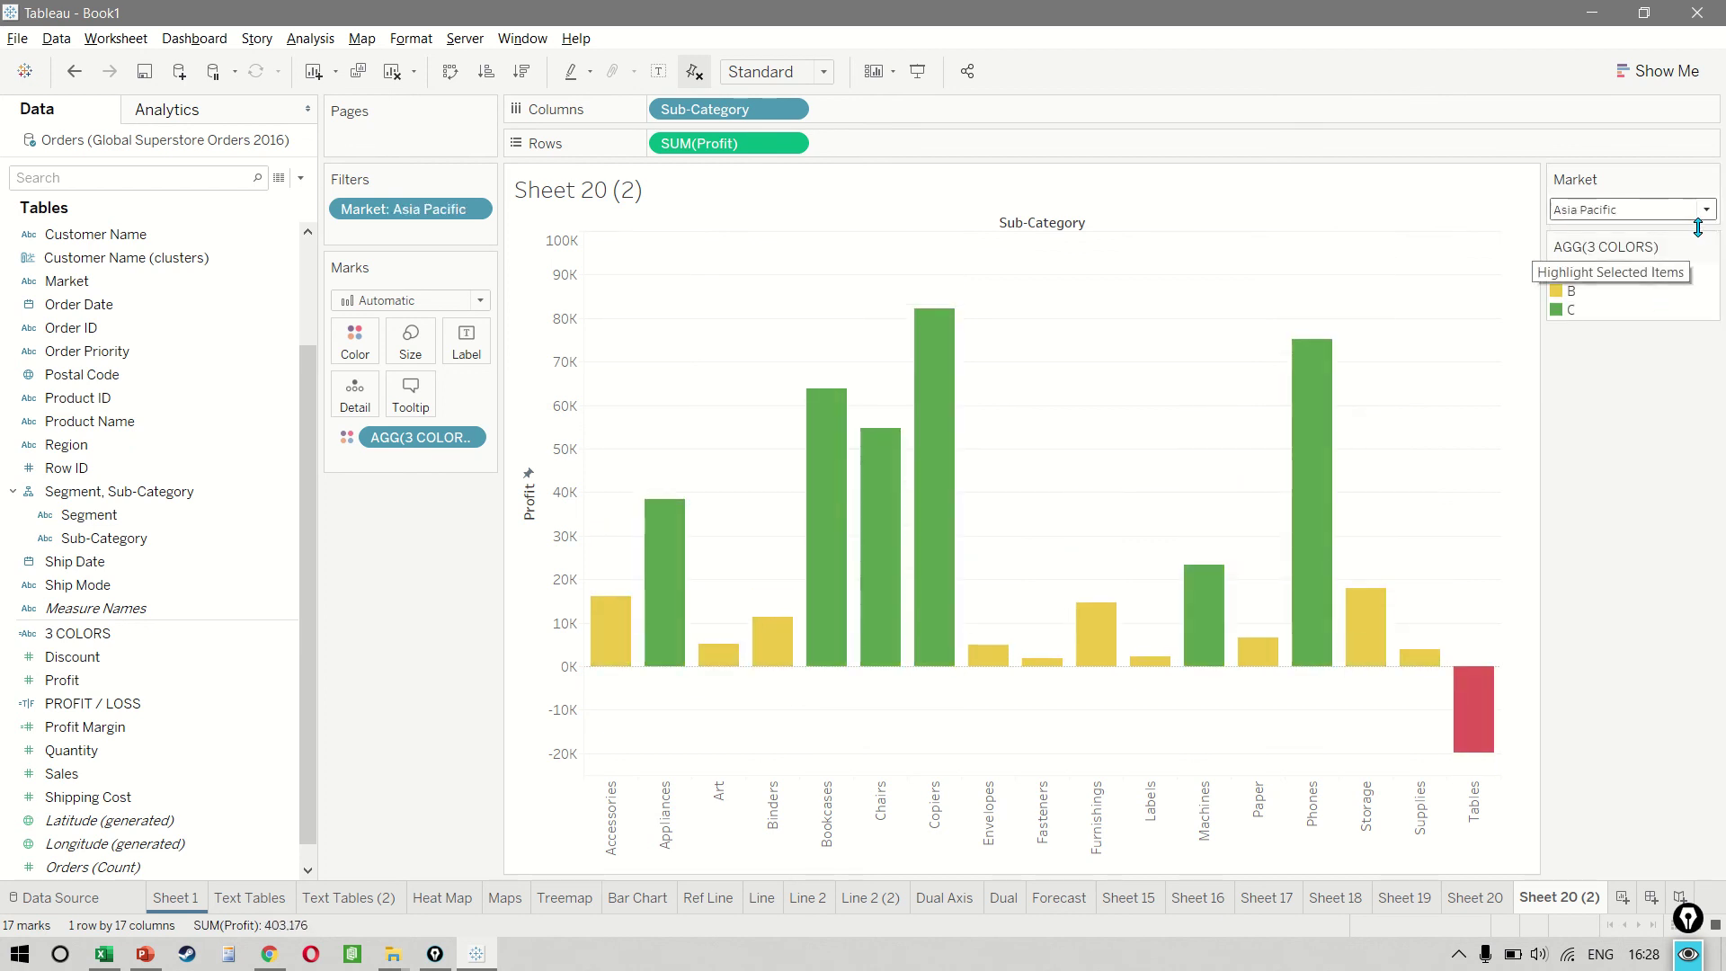
click(1705, 211)
click(1636, 323)
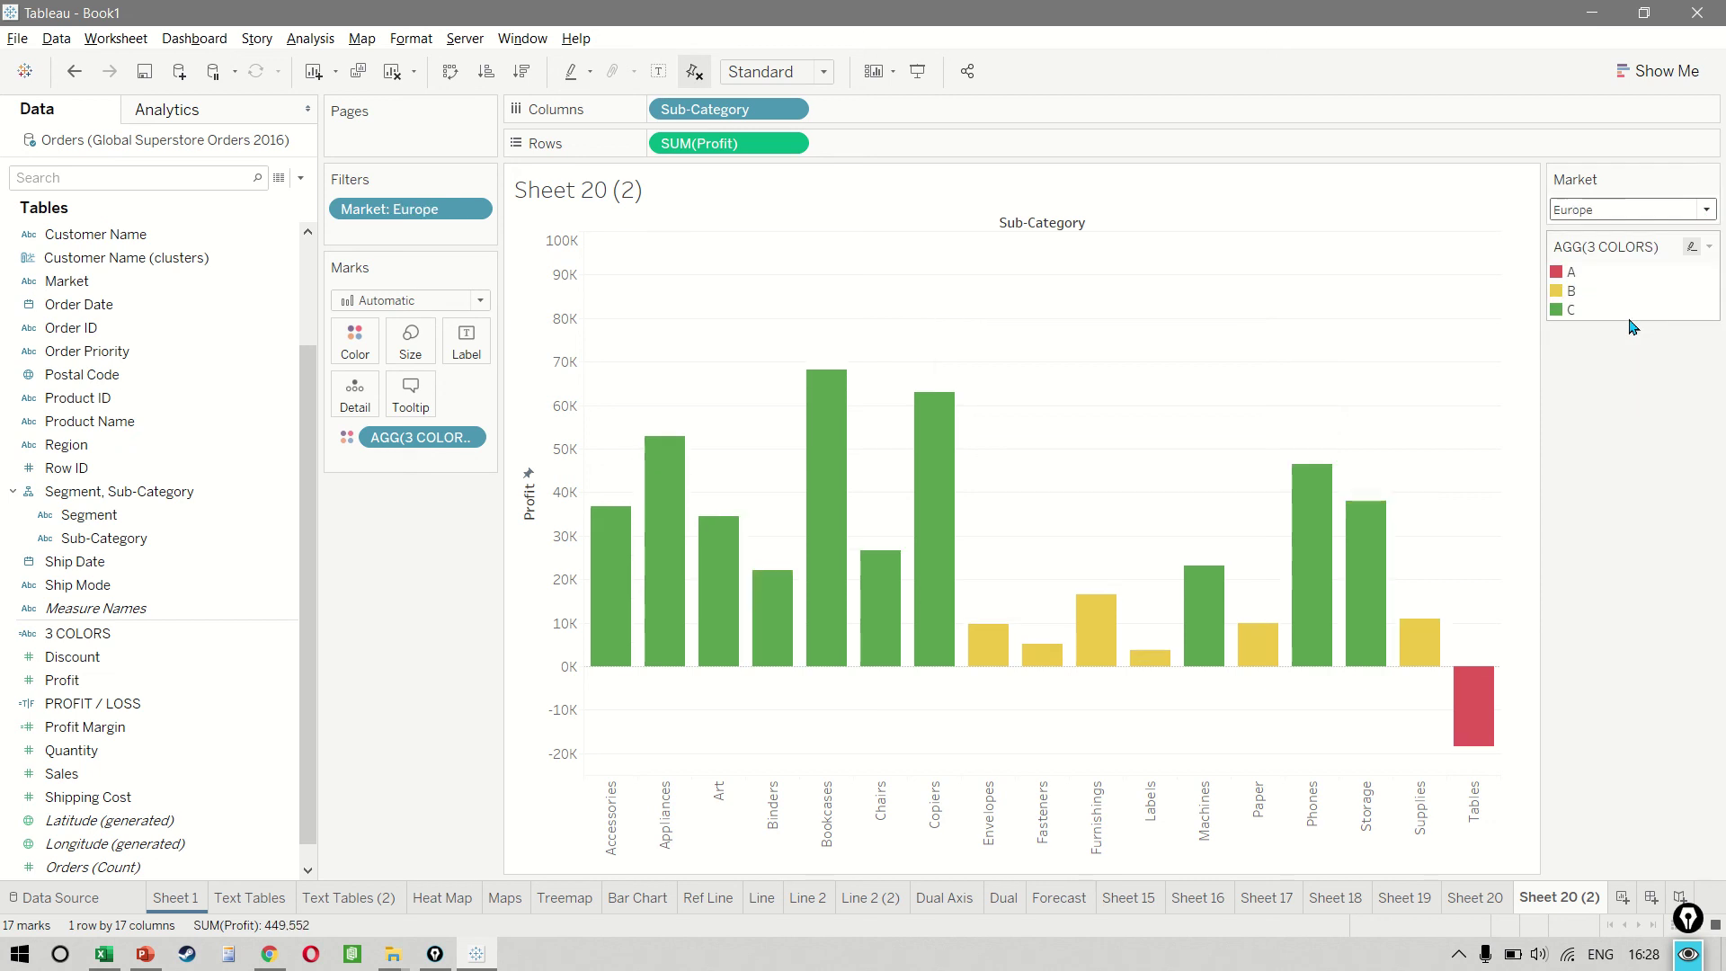
Compare the remaining markets' profit bars on the fixed axis by filtering Market to LATAM and finally USCA.
click(1705, 211)
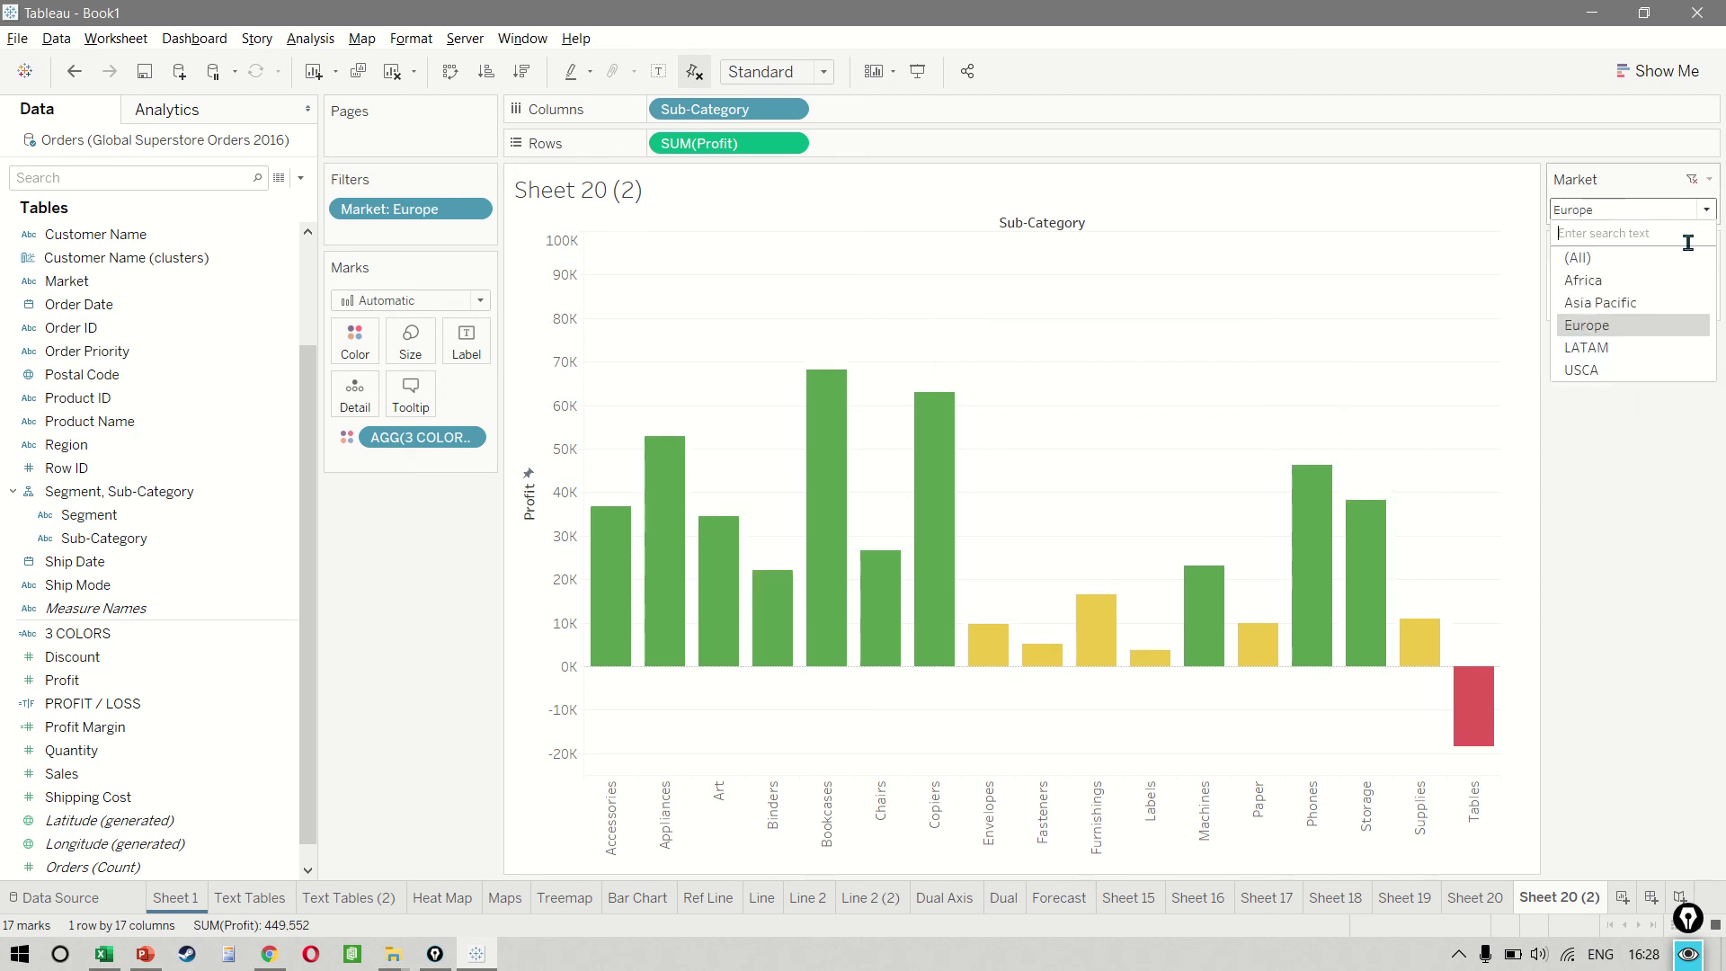
click(1630, 345)
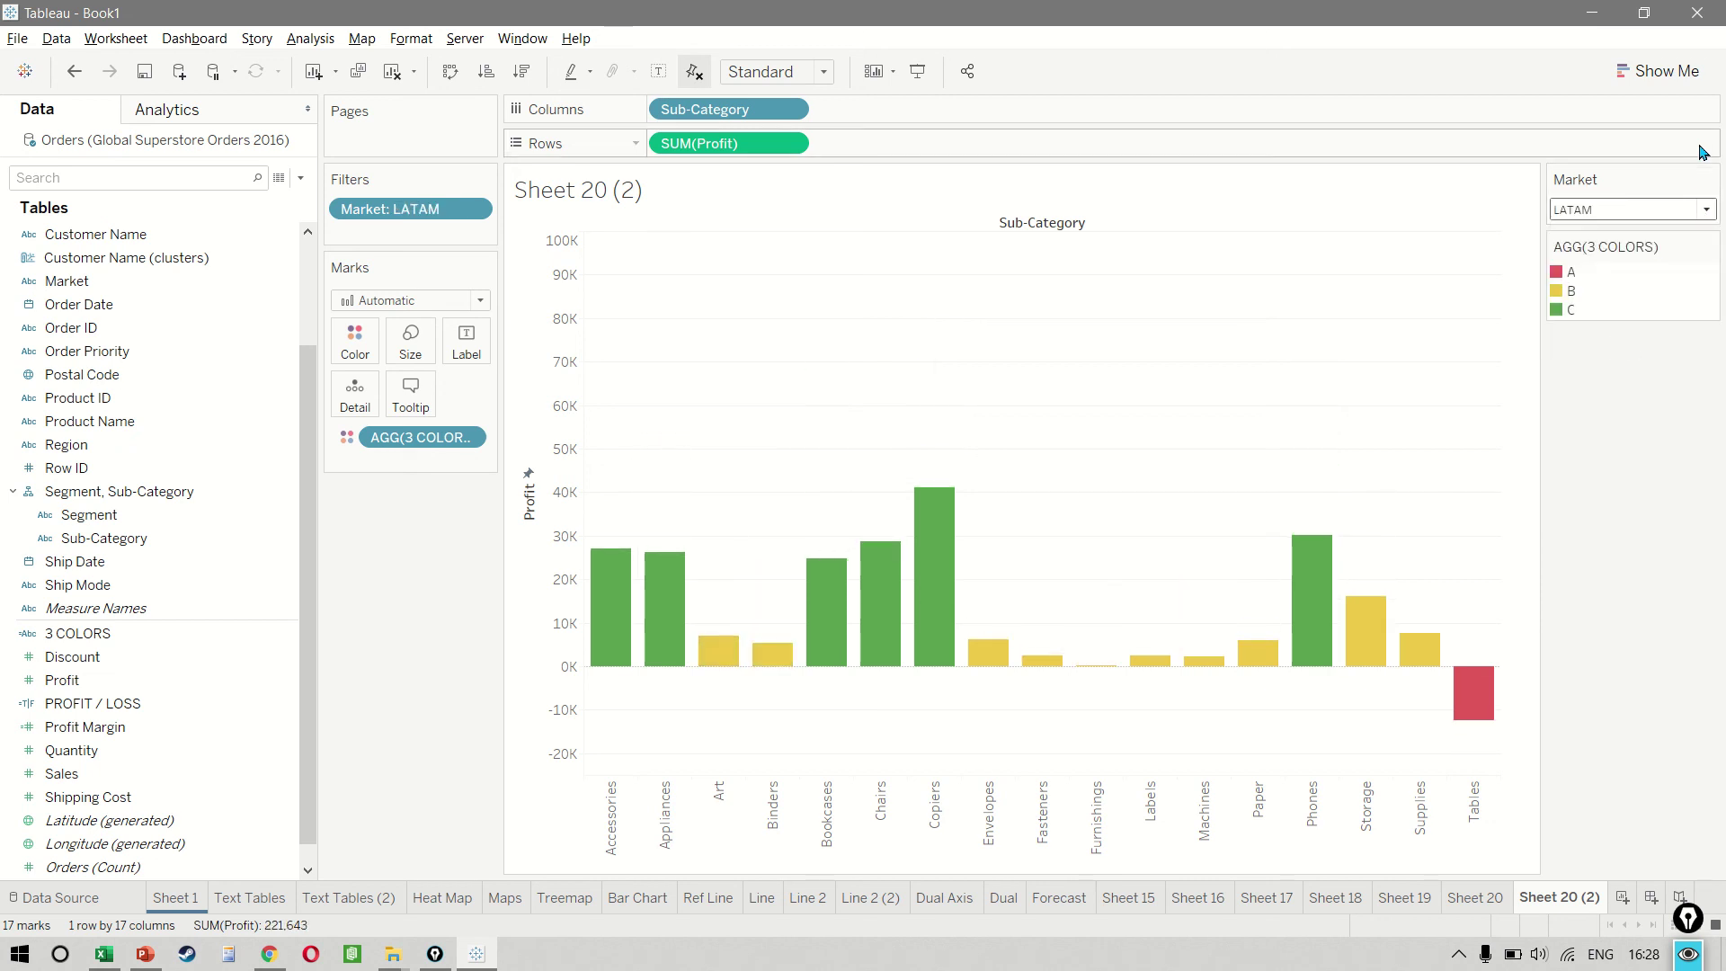
click(1706, 209)
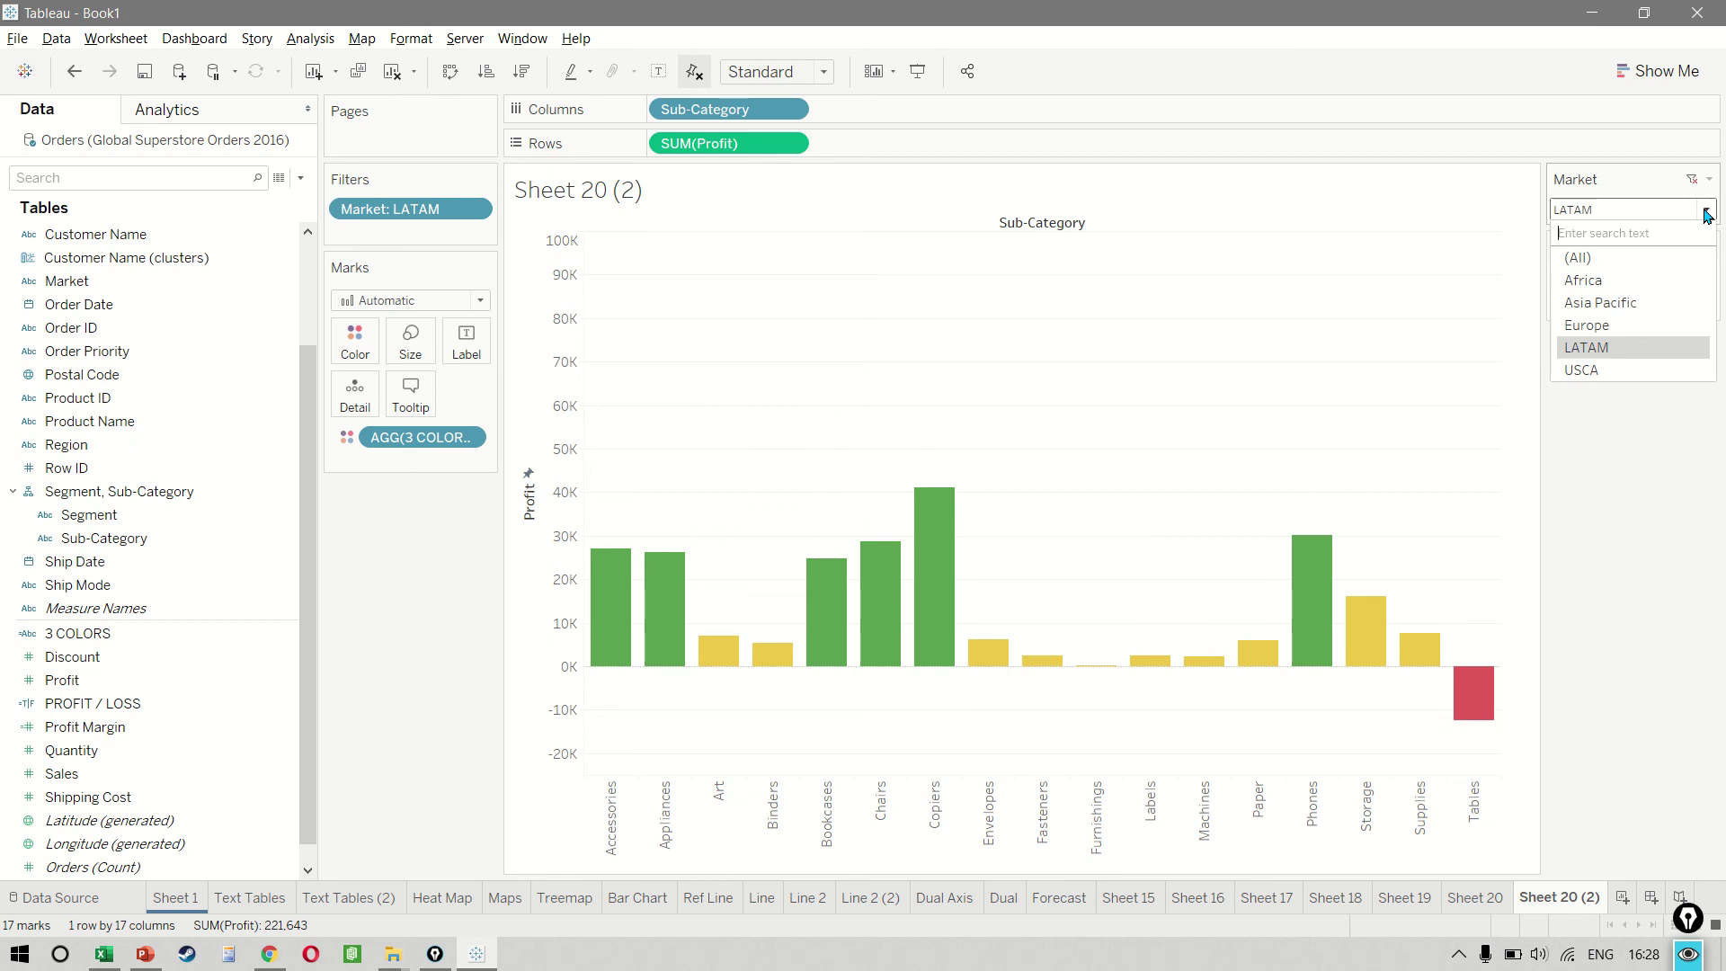
click(1630, 373)
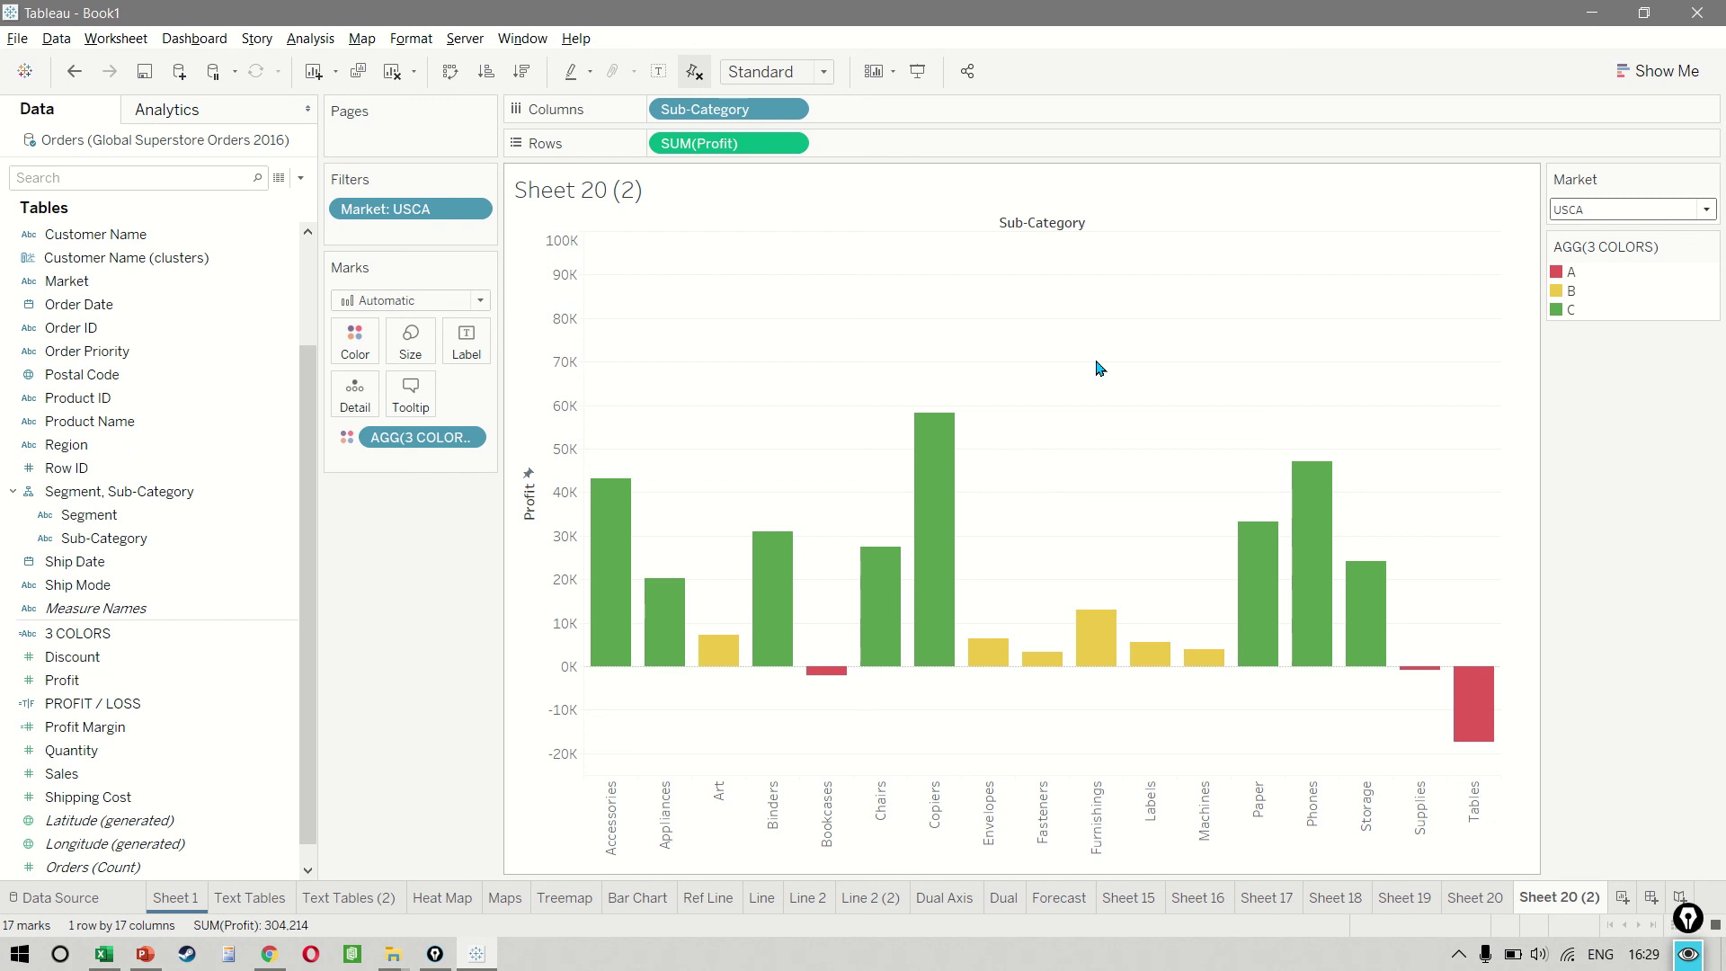
Open the Profit axis settings for editing and go to the fixed end value of its range.
right_click(559, 280)
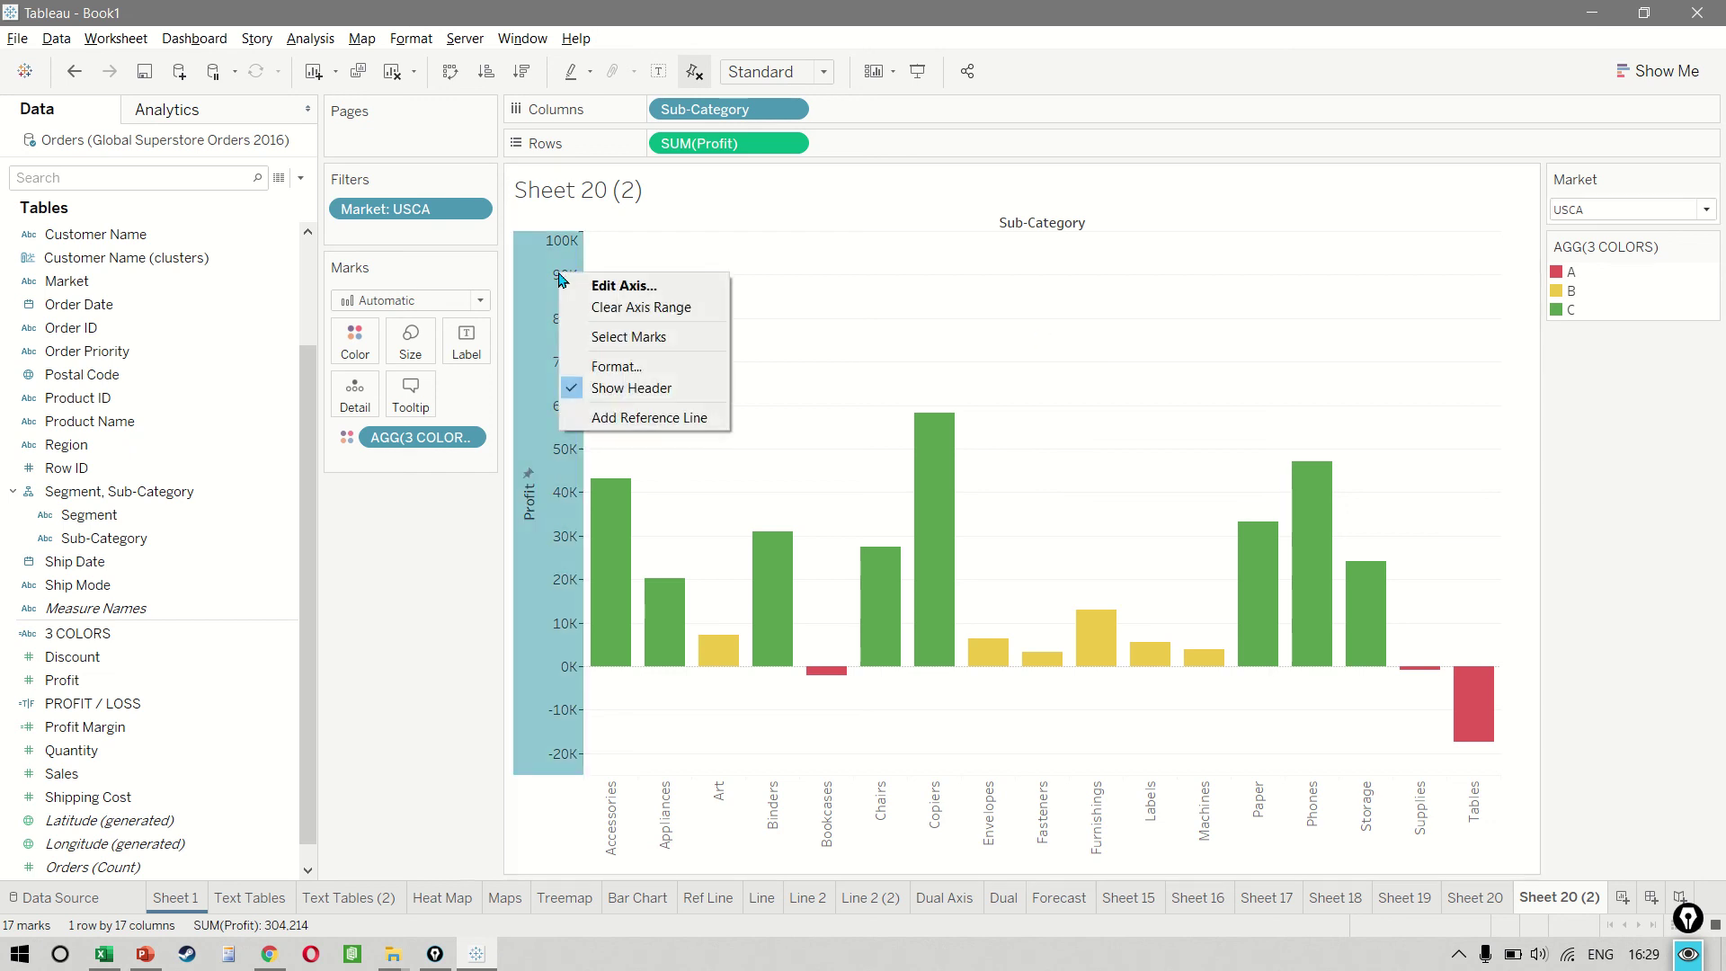
click(581, 285)
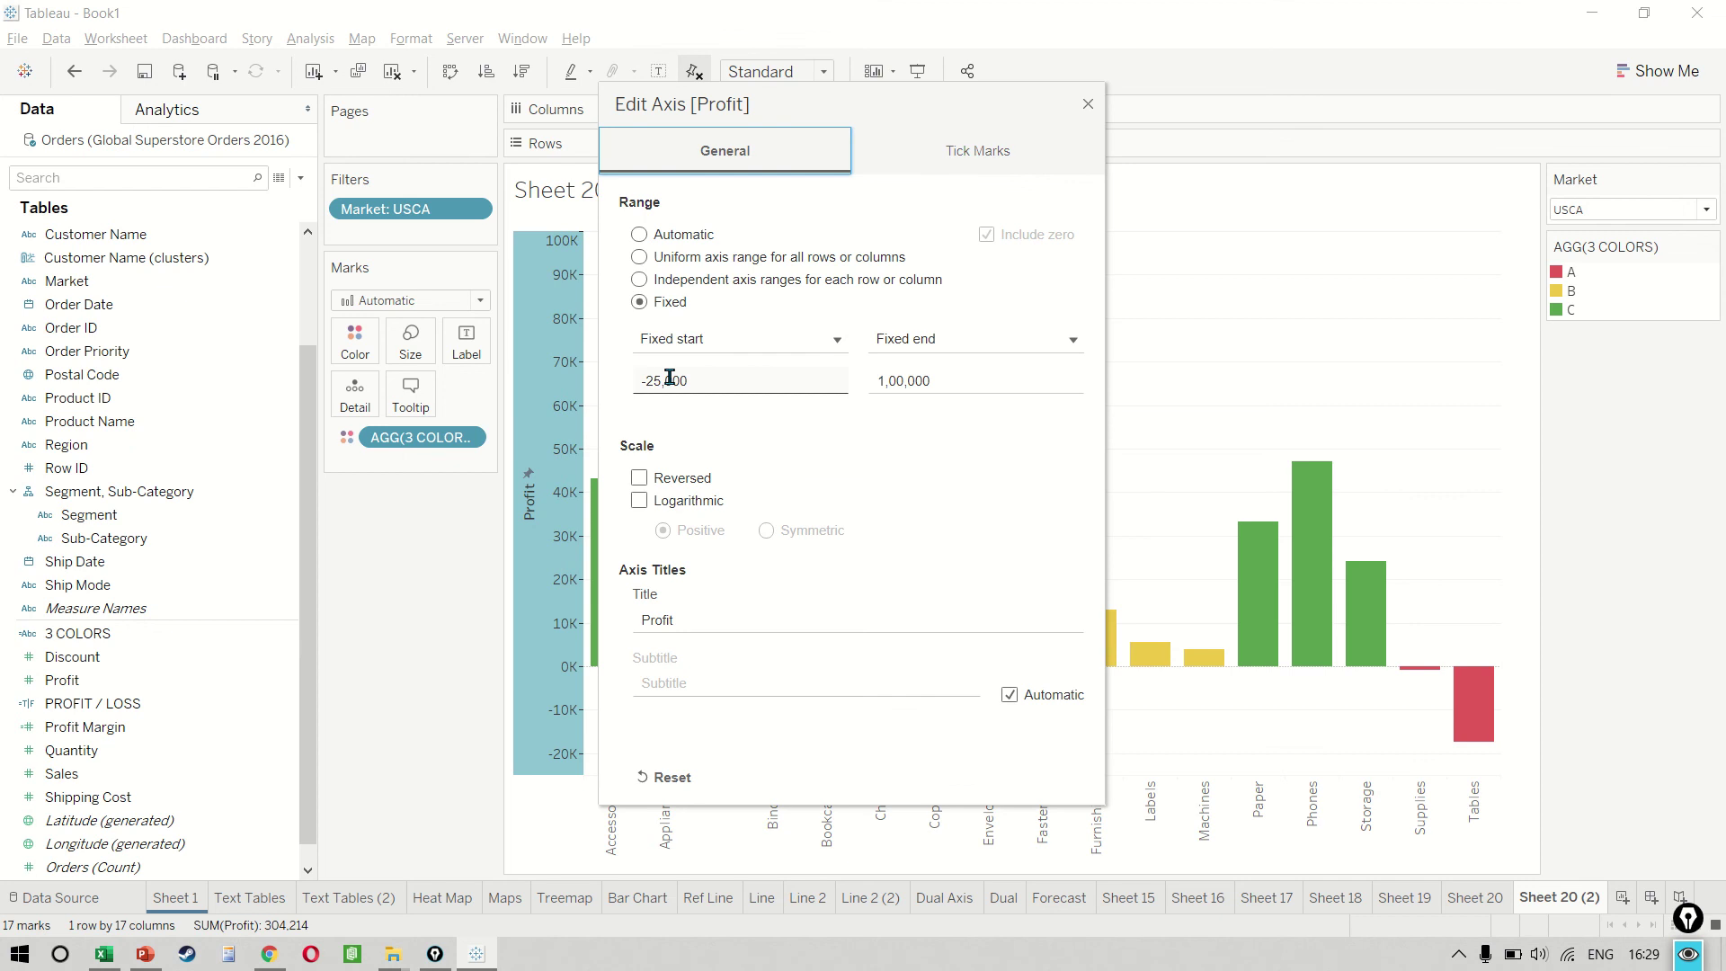
click(973, 387)
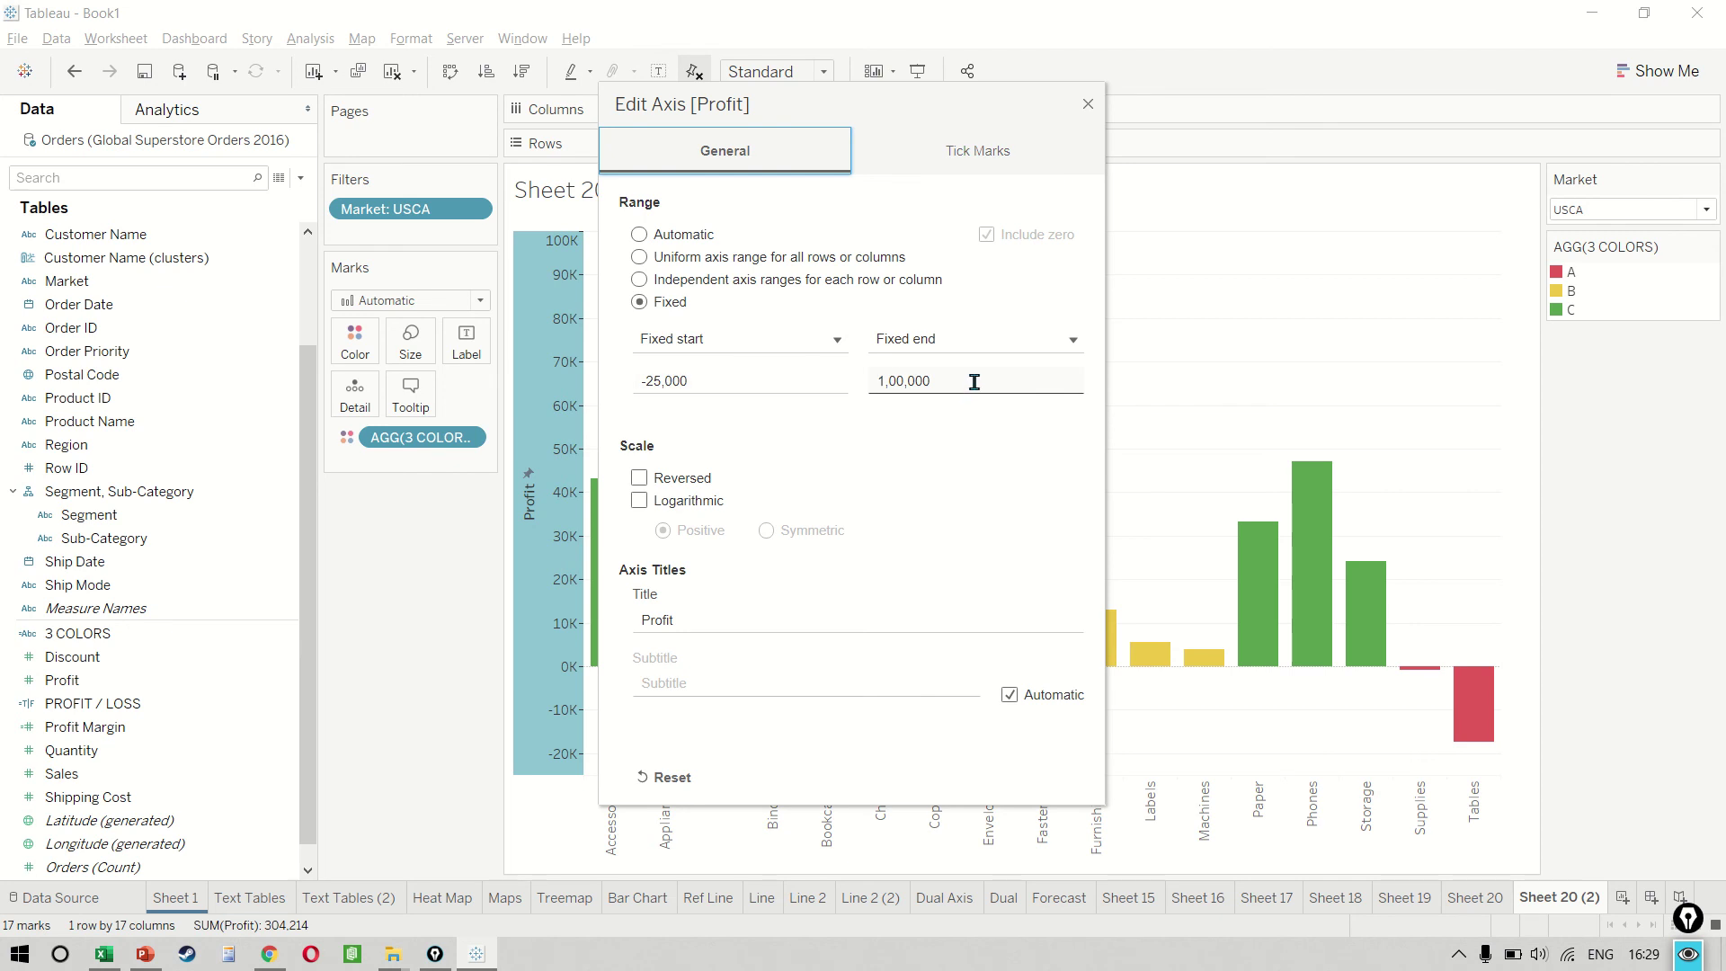